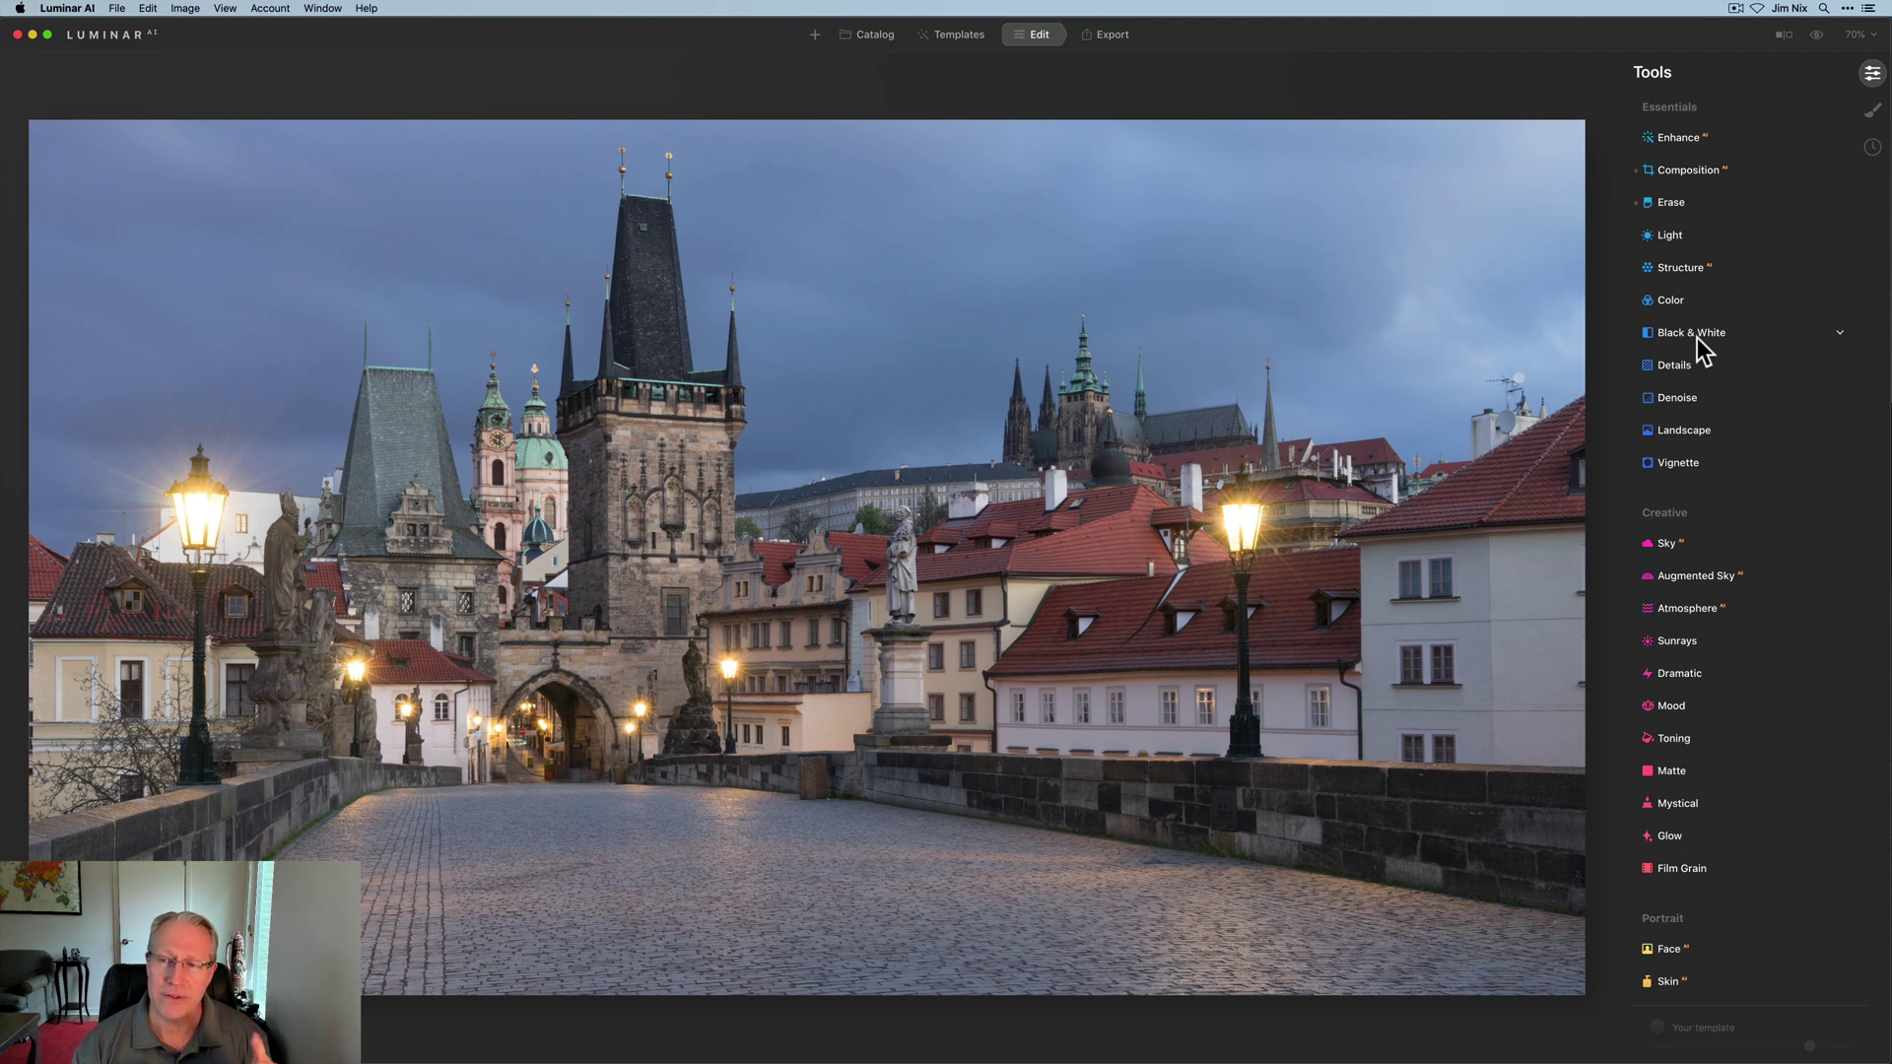
# Convert the photo to black and white, comparing it once with the color version
pyautogui.click(1697, 337)
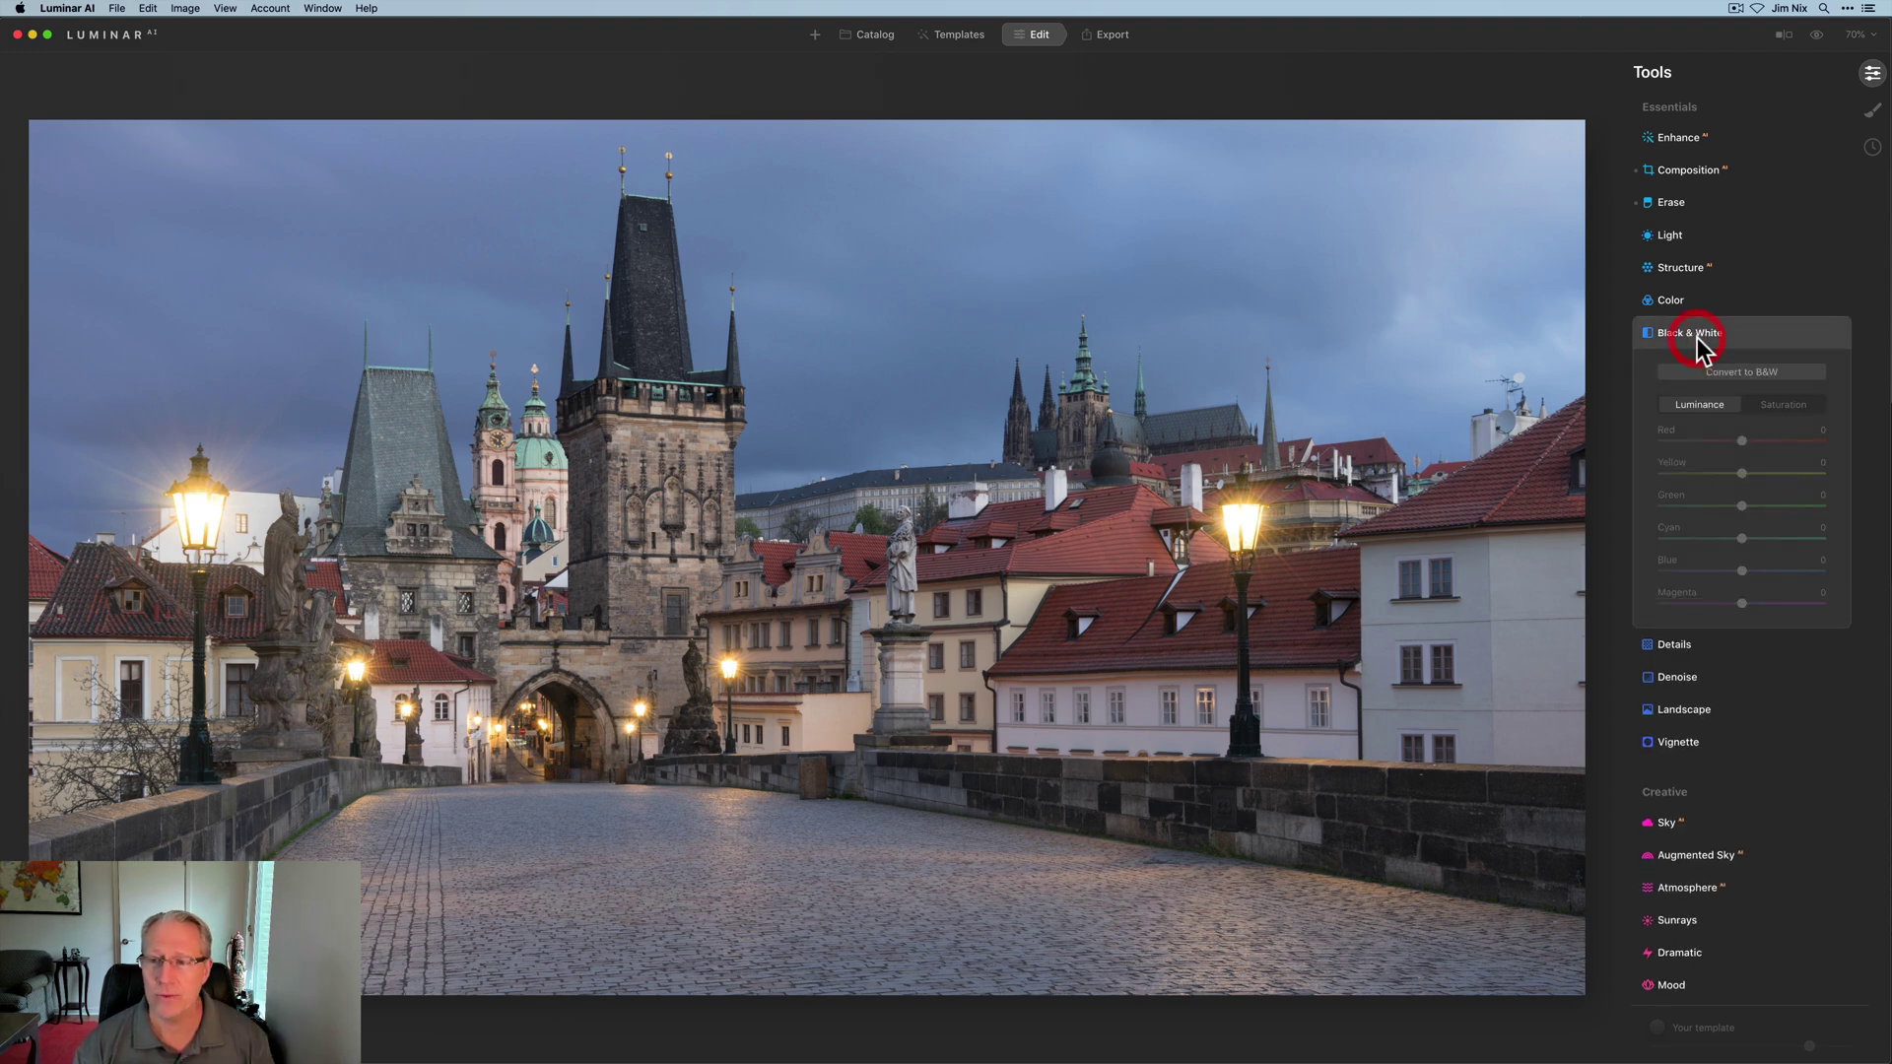
pyautogui.click(1724, 370)
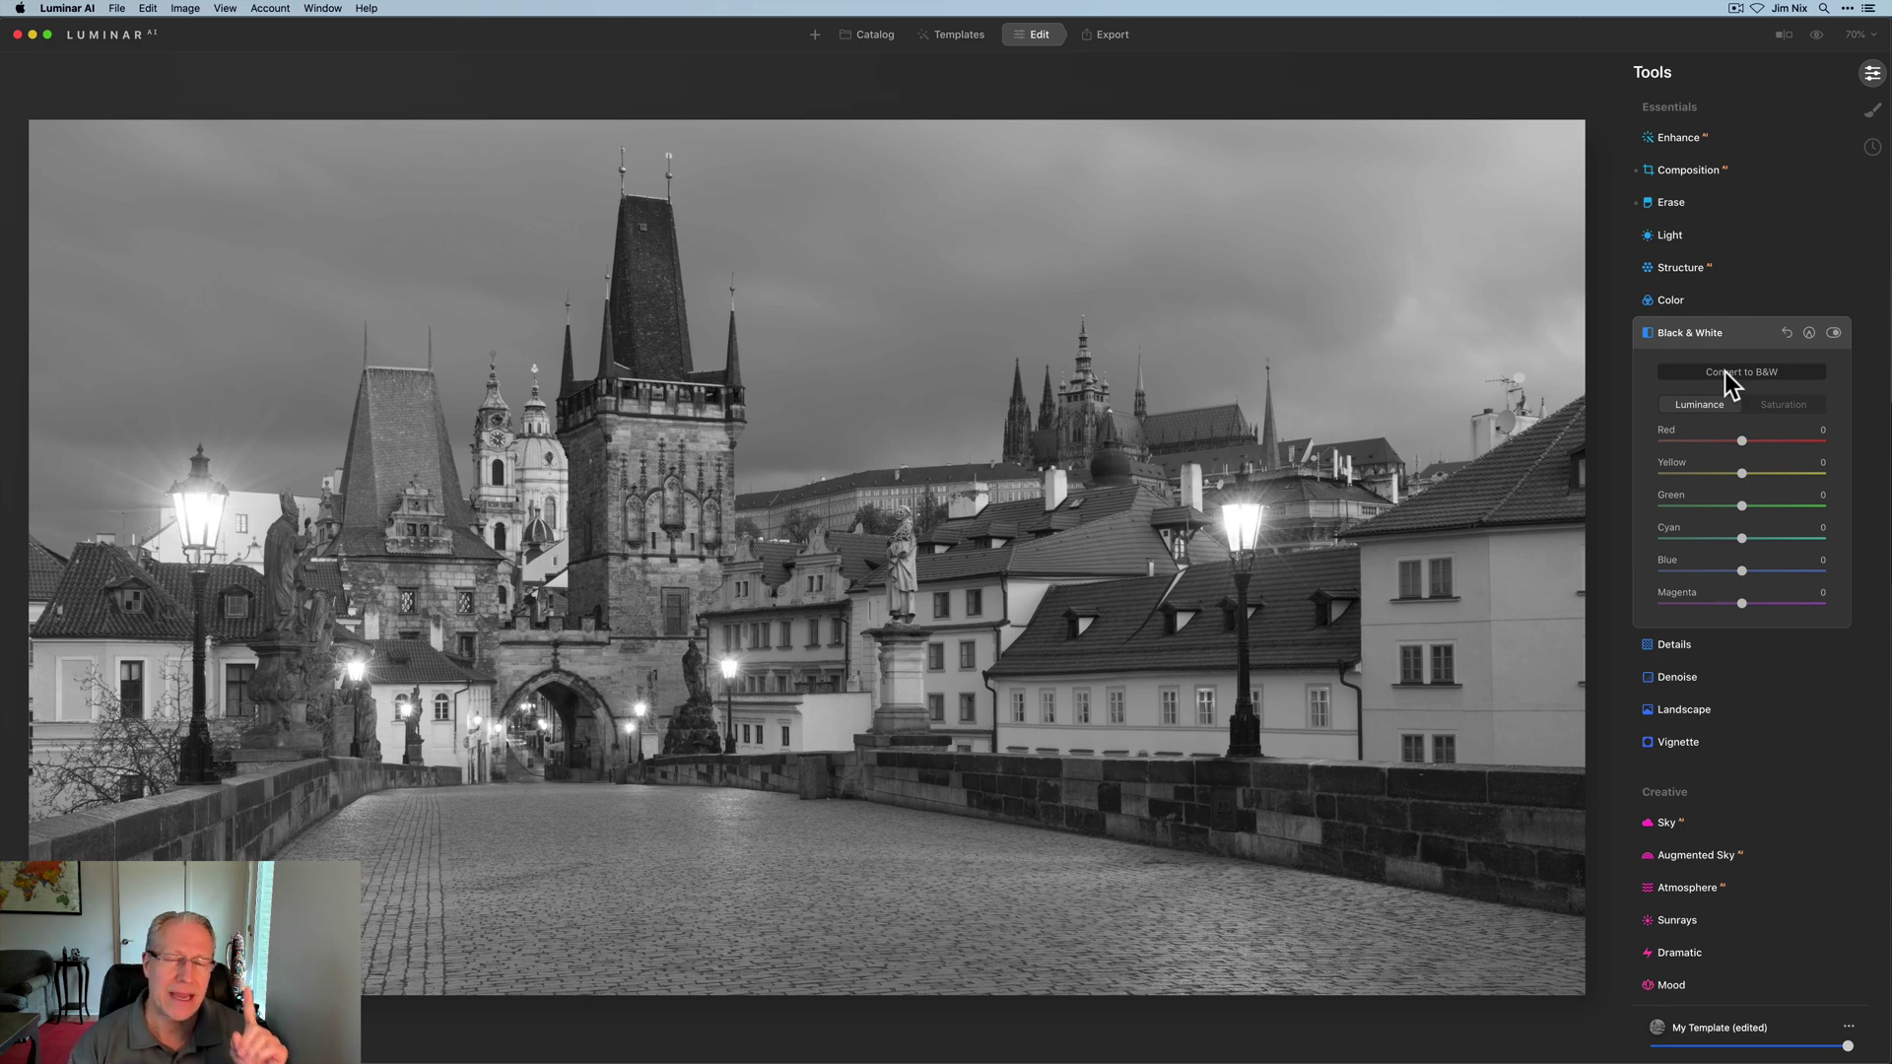
pyautogui.click(1725, 371)
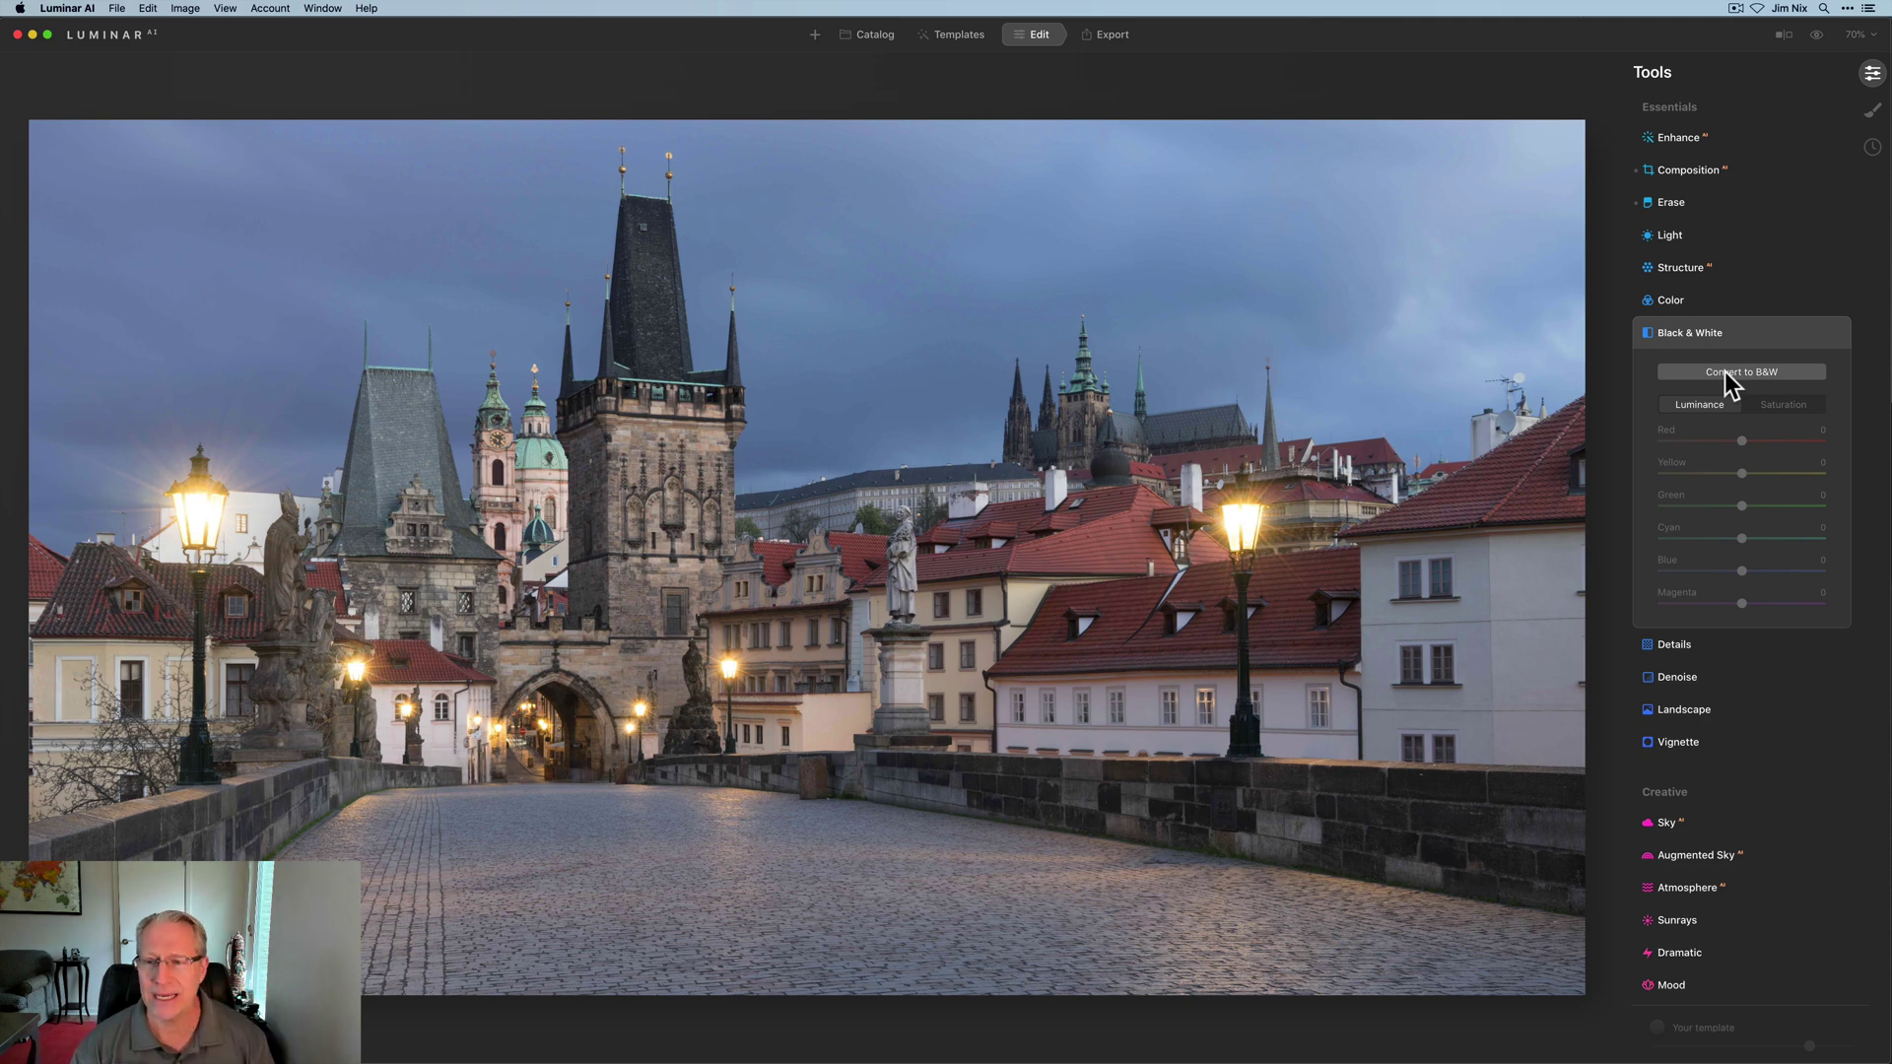
pyautogui.click(1724, 372)
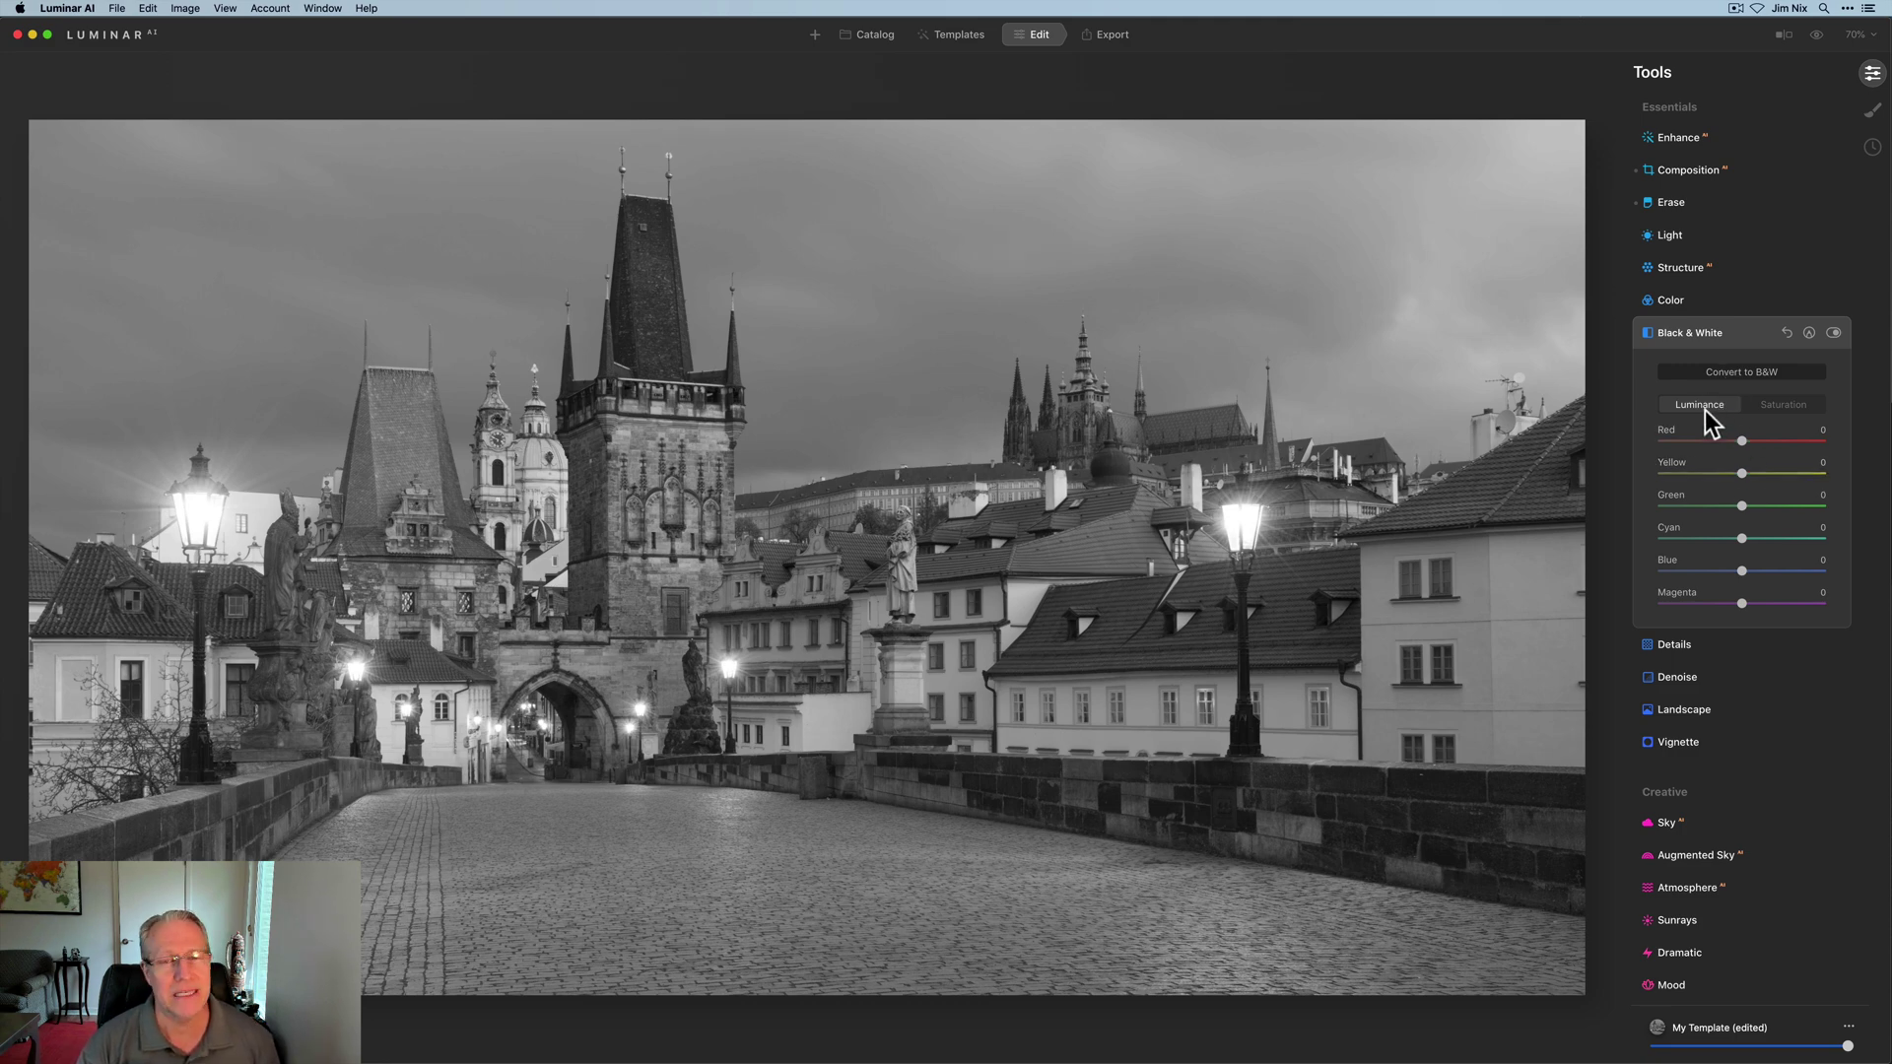
# Try out the Red and Blue luminance adjustments of the black-and-white conversion and reset both to 0
pyautogui.click(1797, 439)
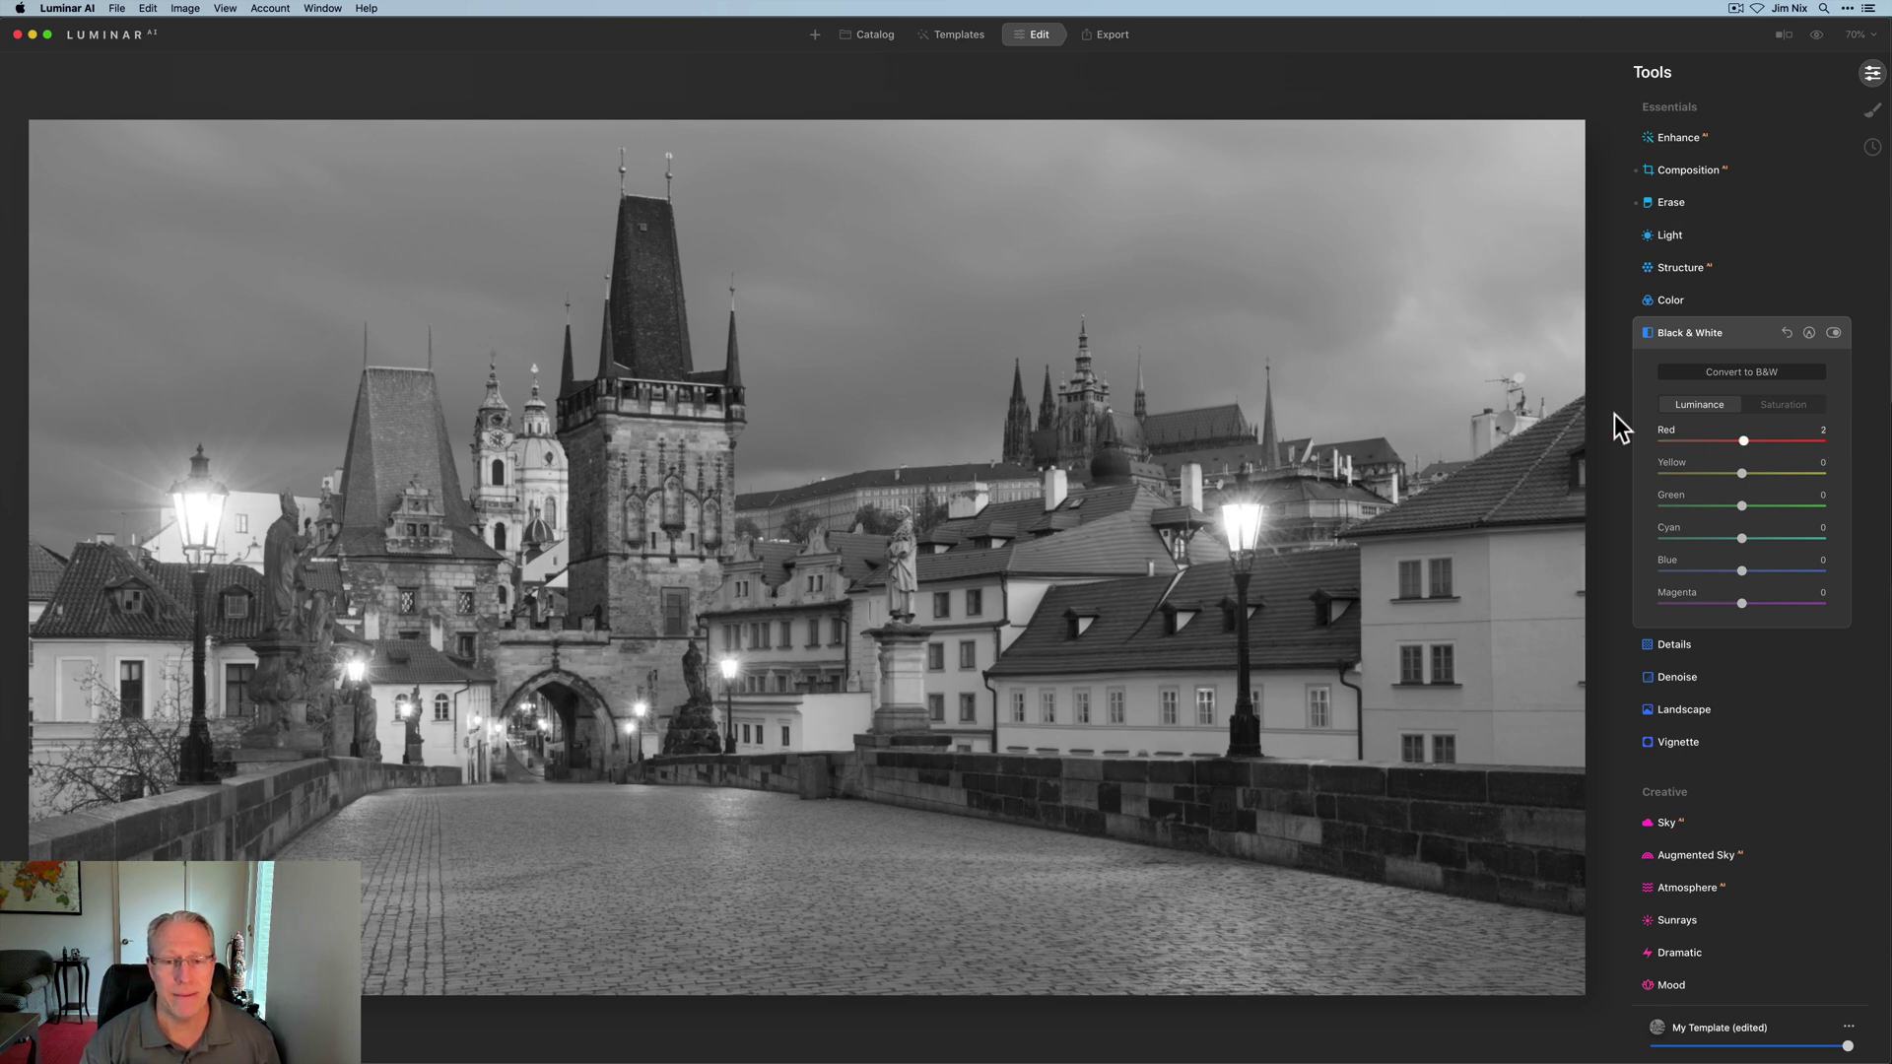
pyautogui.doubleClick(1657, 432)
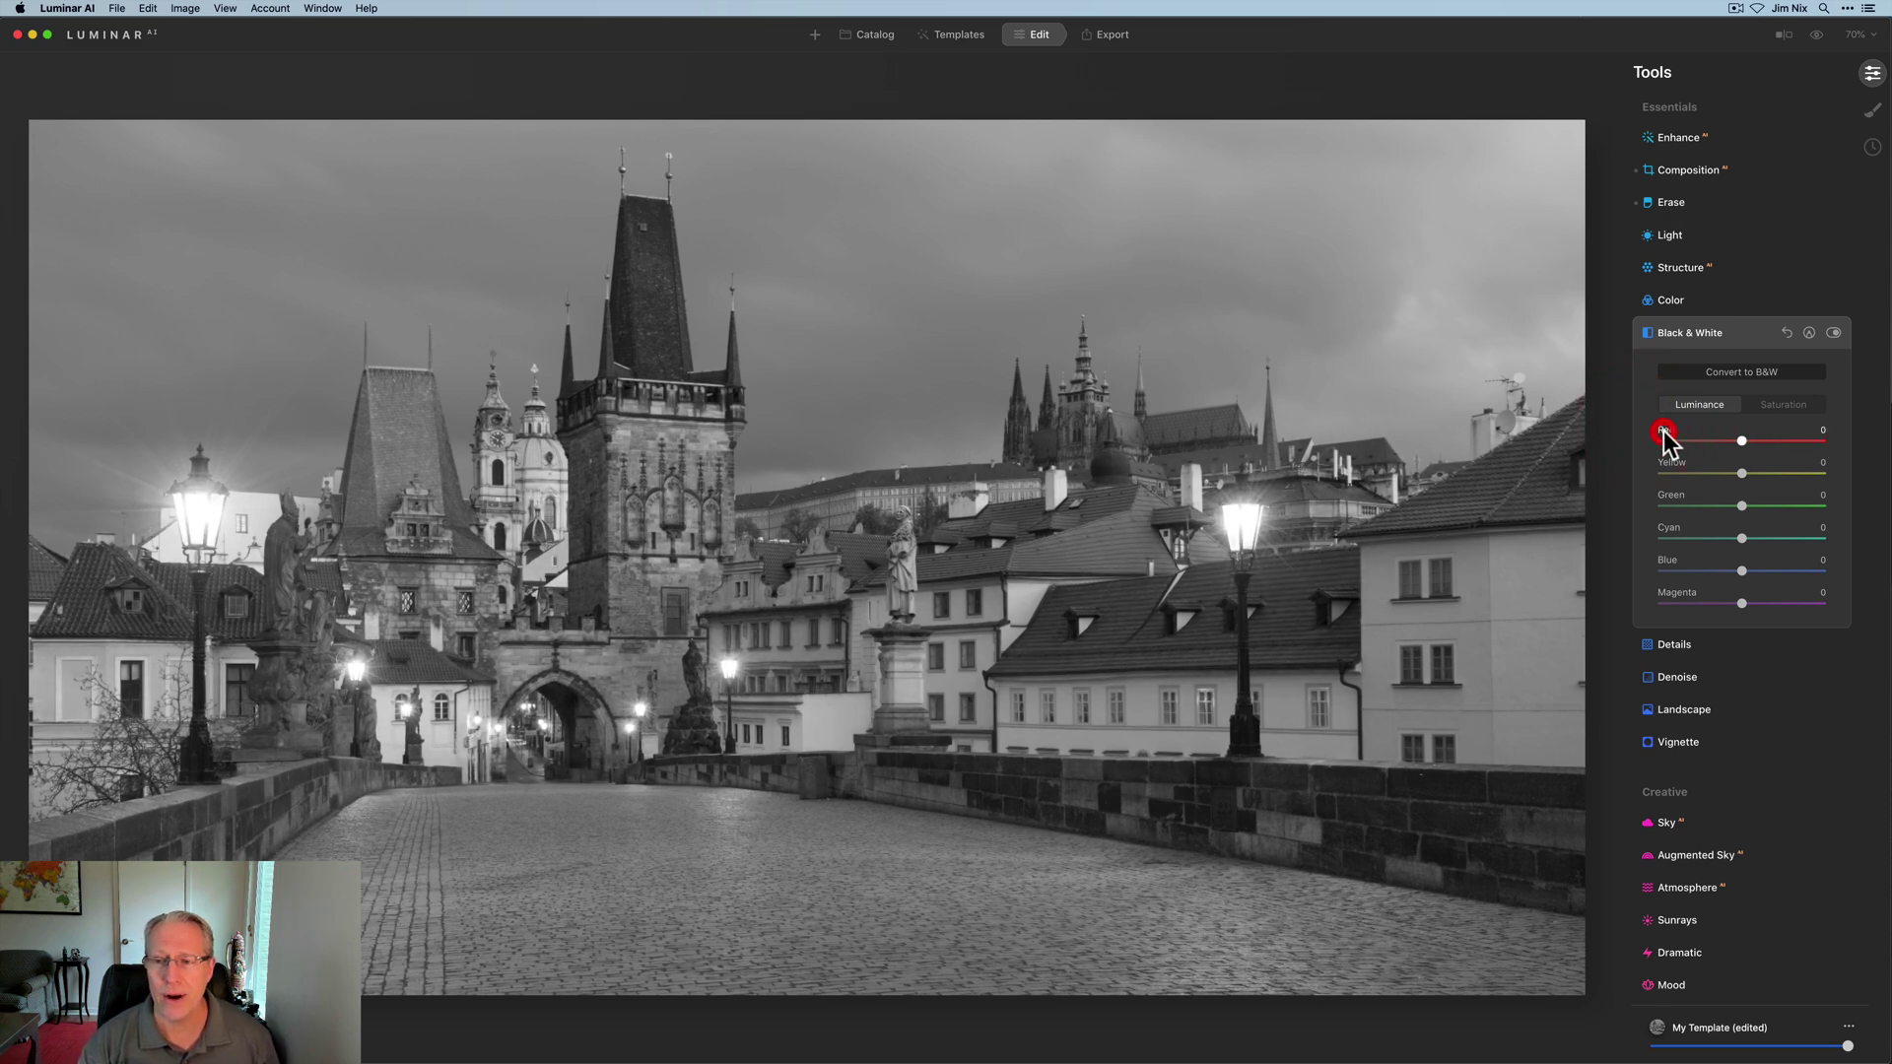
pyautogui.moveTo(1741, 570); pyautogui.dragTo(1680, 559)
pyautogui.doubleClick(1663, 558)
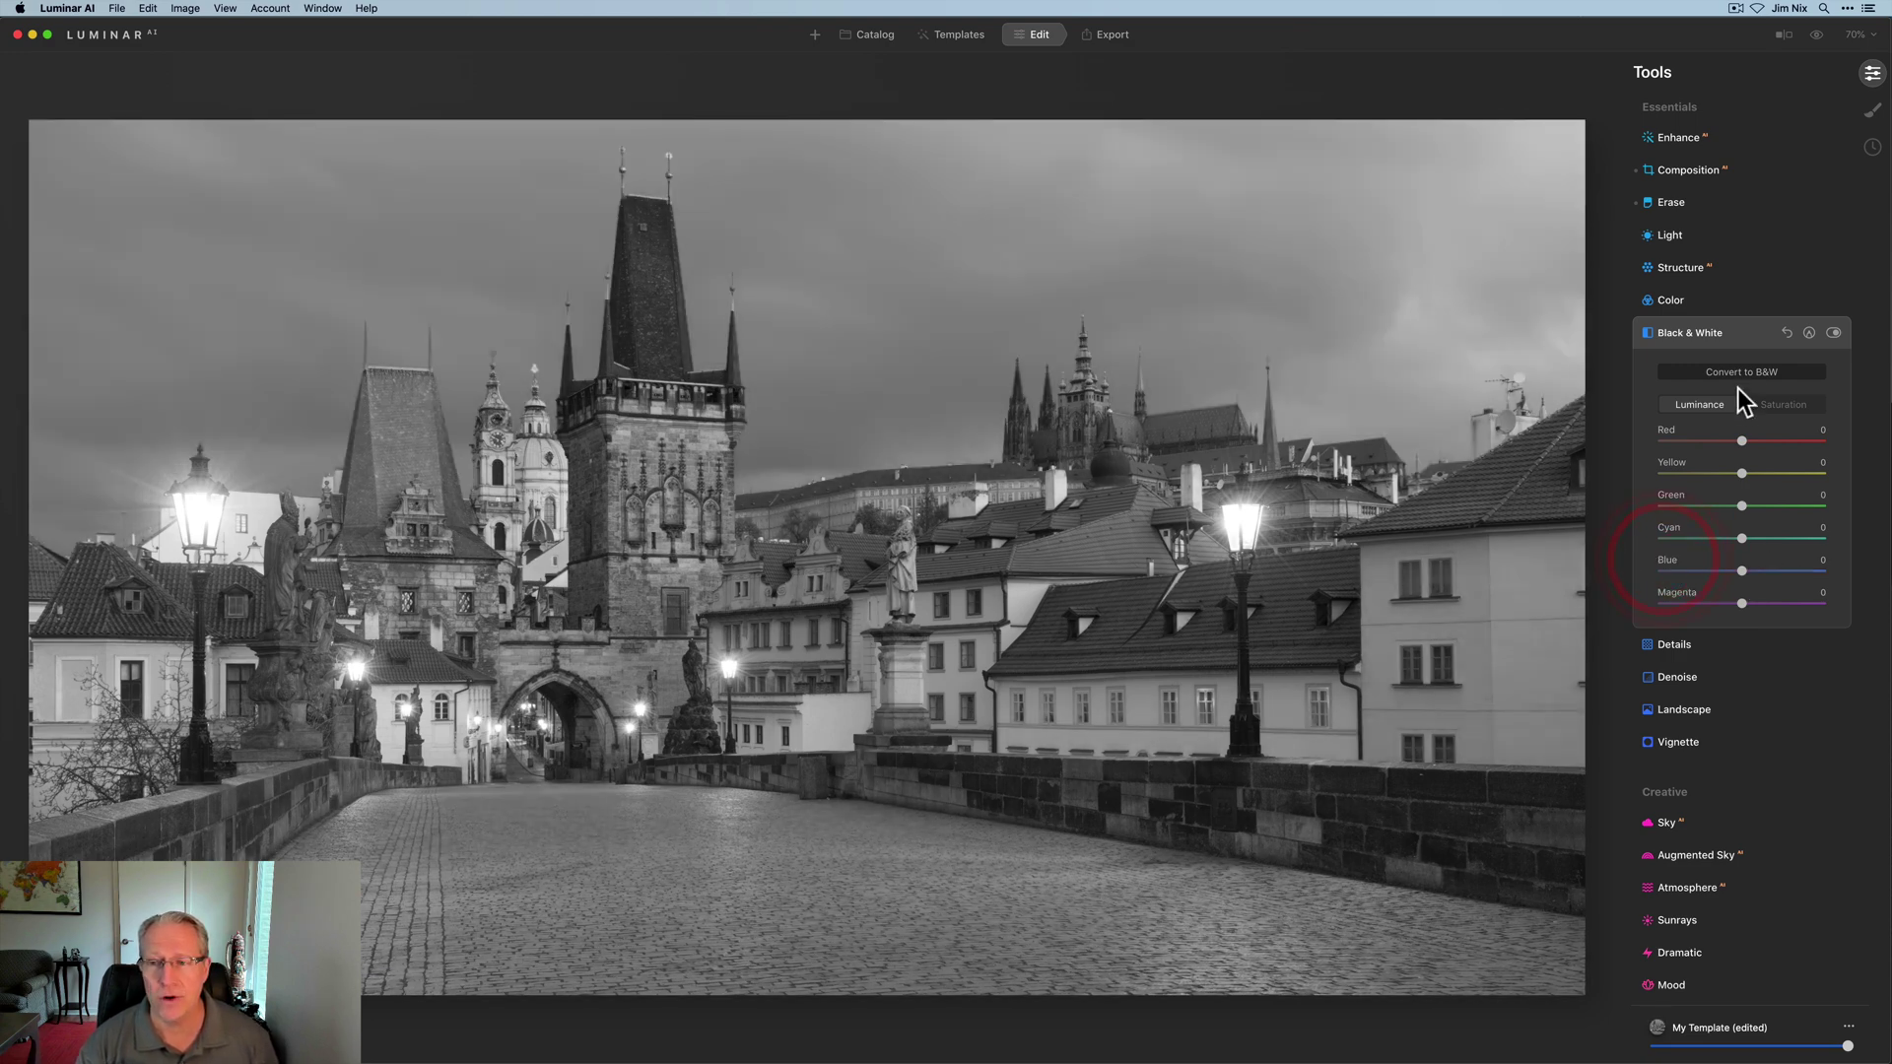
pyautogui.click(1730, 337)
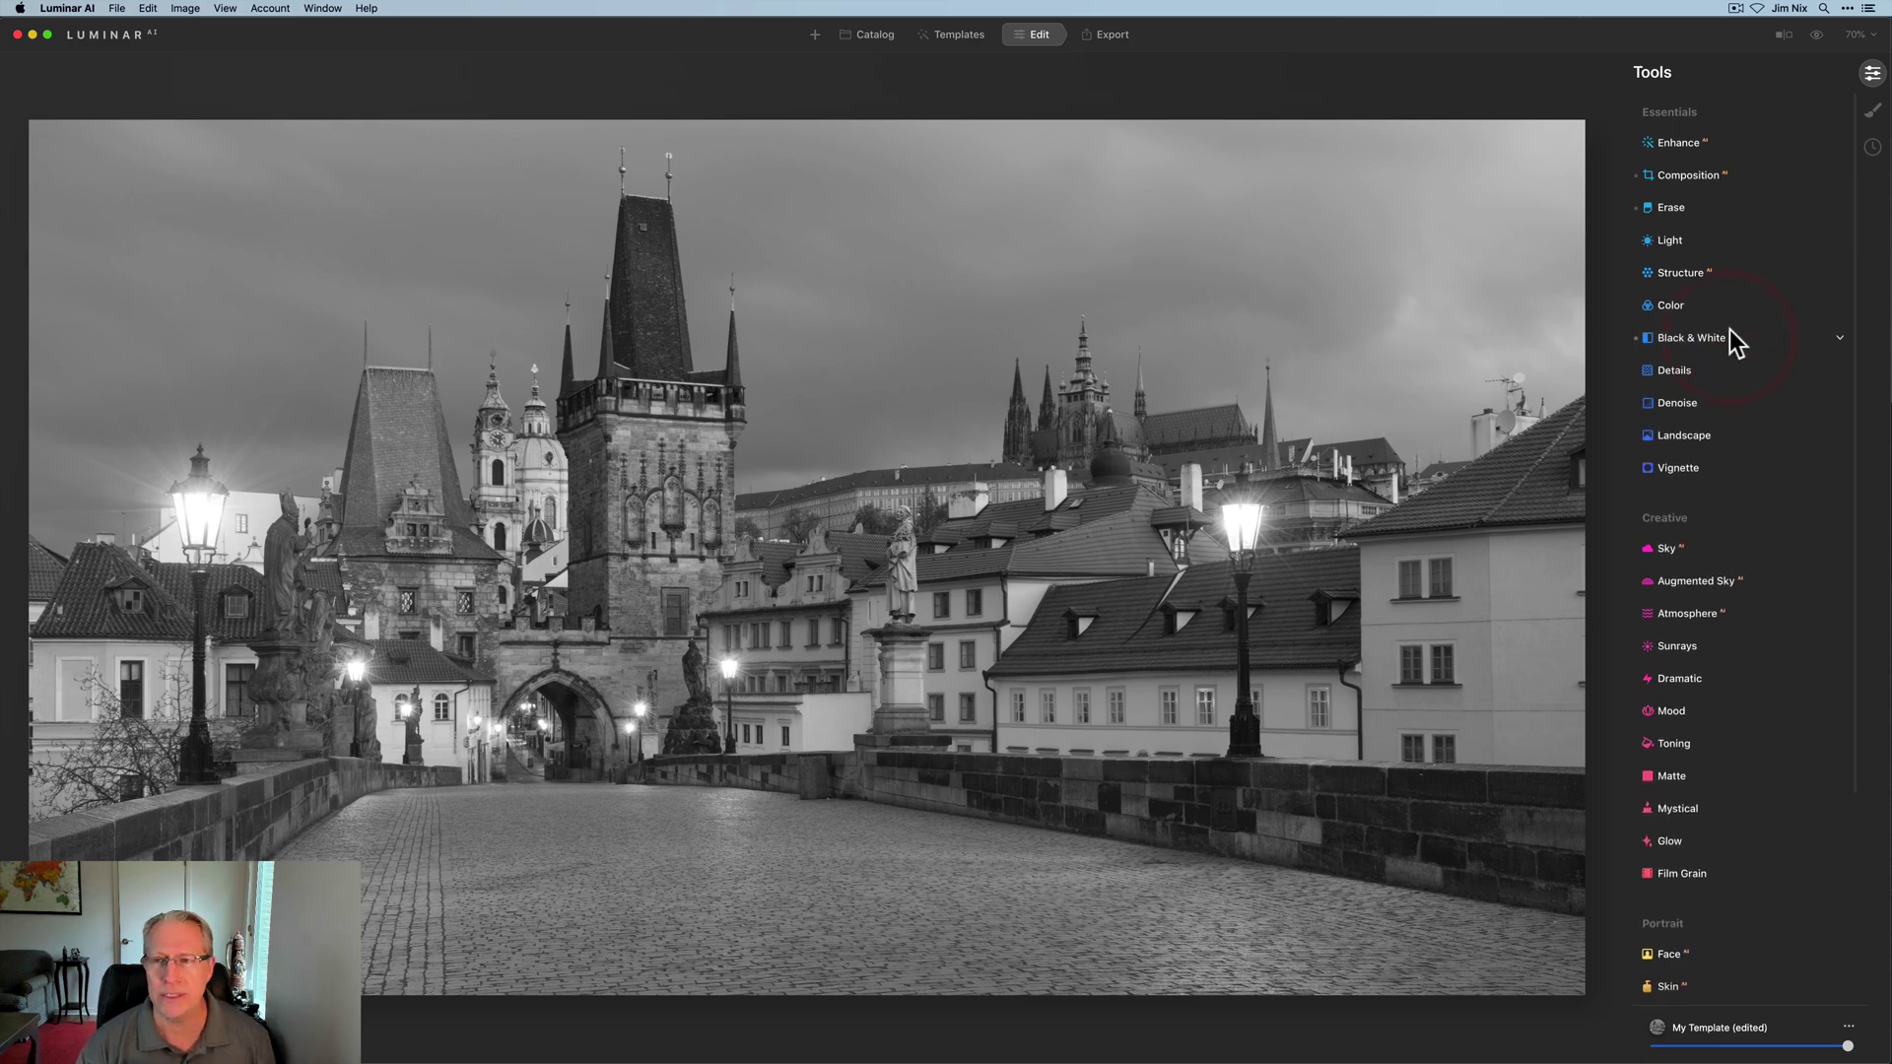
# Enhance the photo with Accent at 65 and Sky Enhancer at 24
pyautogui.click(1695, 138)
pyautogui.moveTo(1659, 187); pyautogui.dragTo(1770, 185)
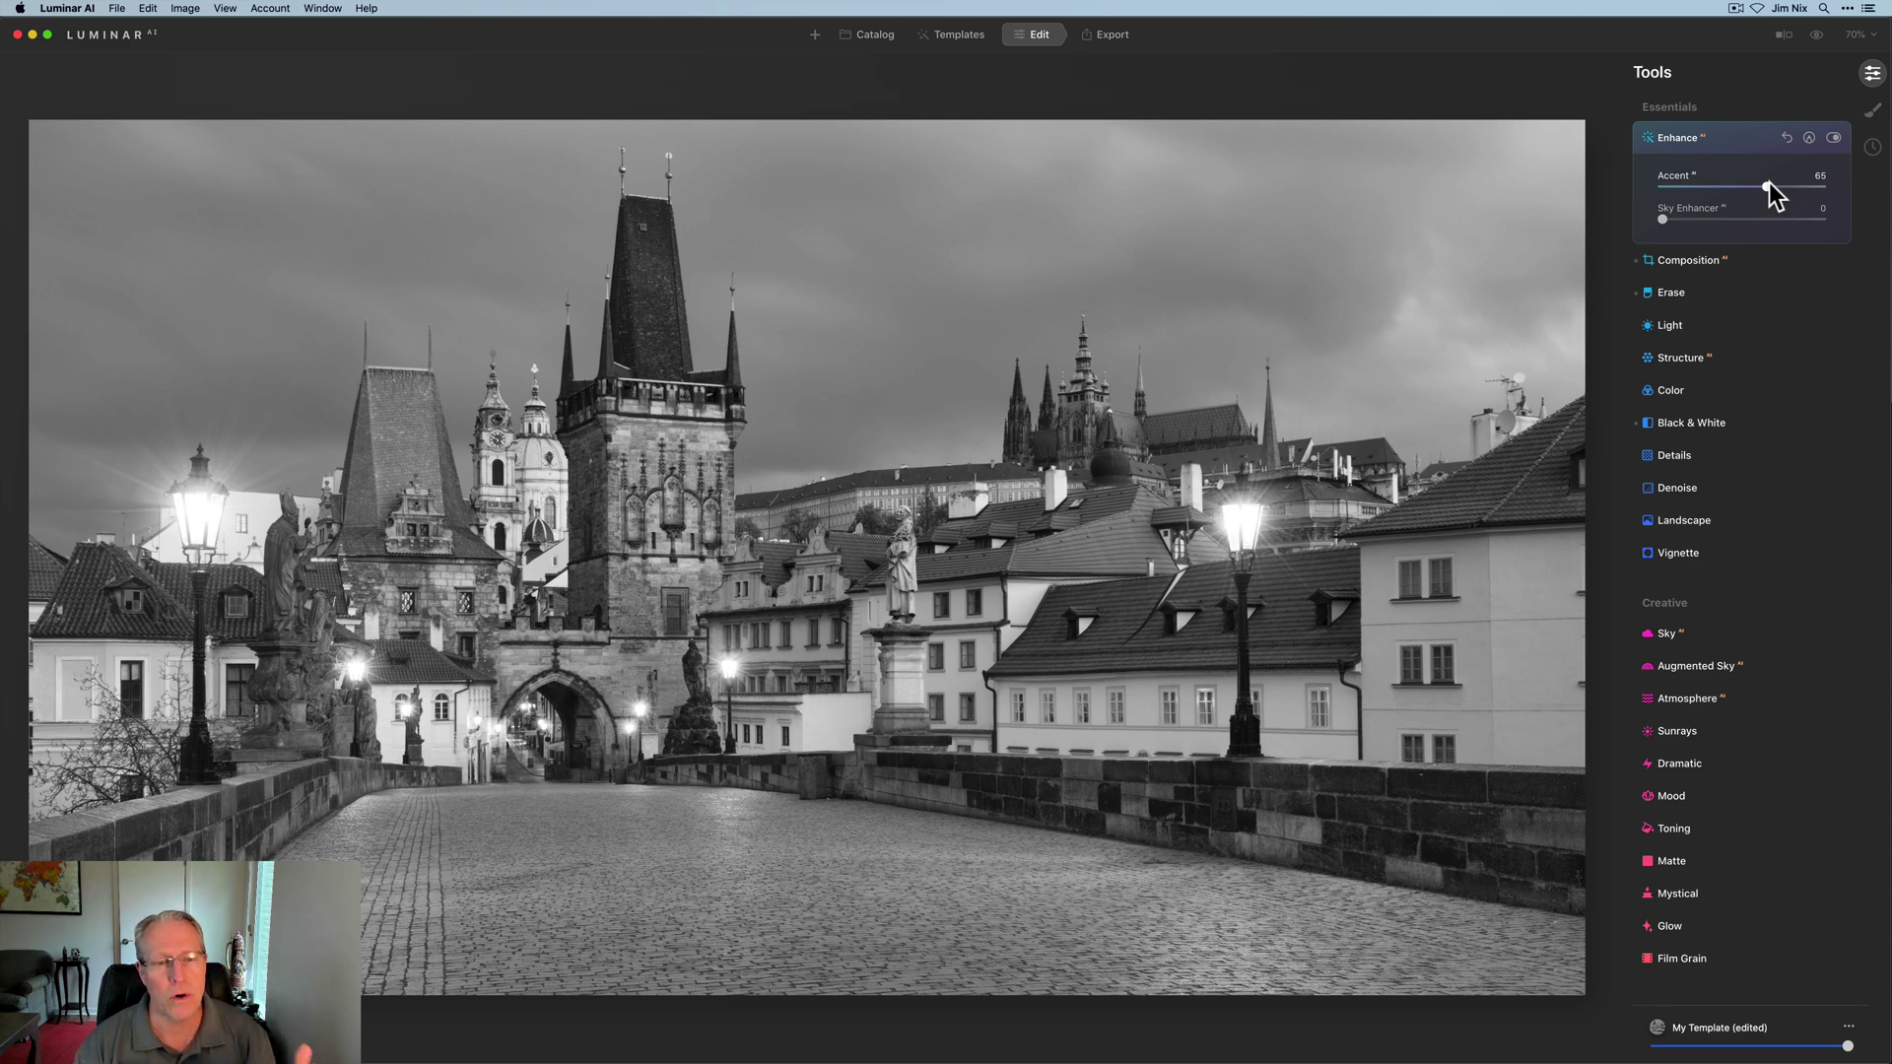
pyautogui.moveTo(1663, 216); pyautogui.dragTo(1706, 216)
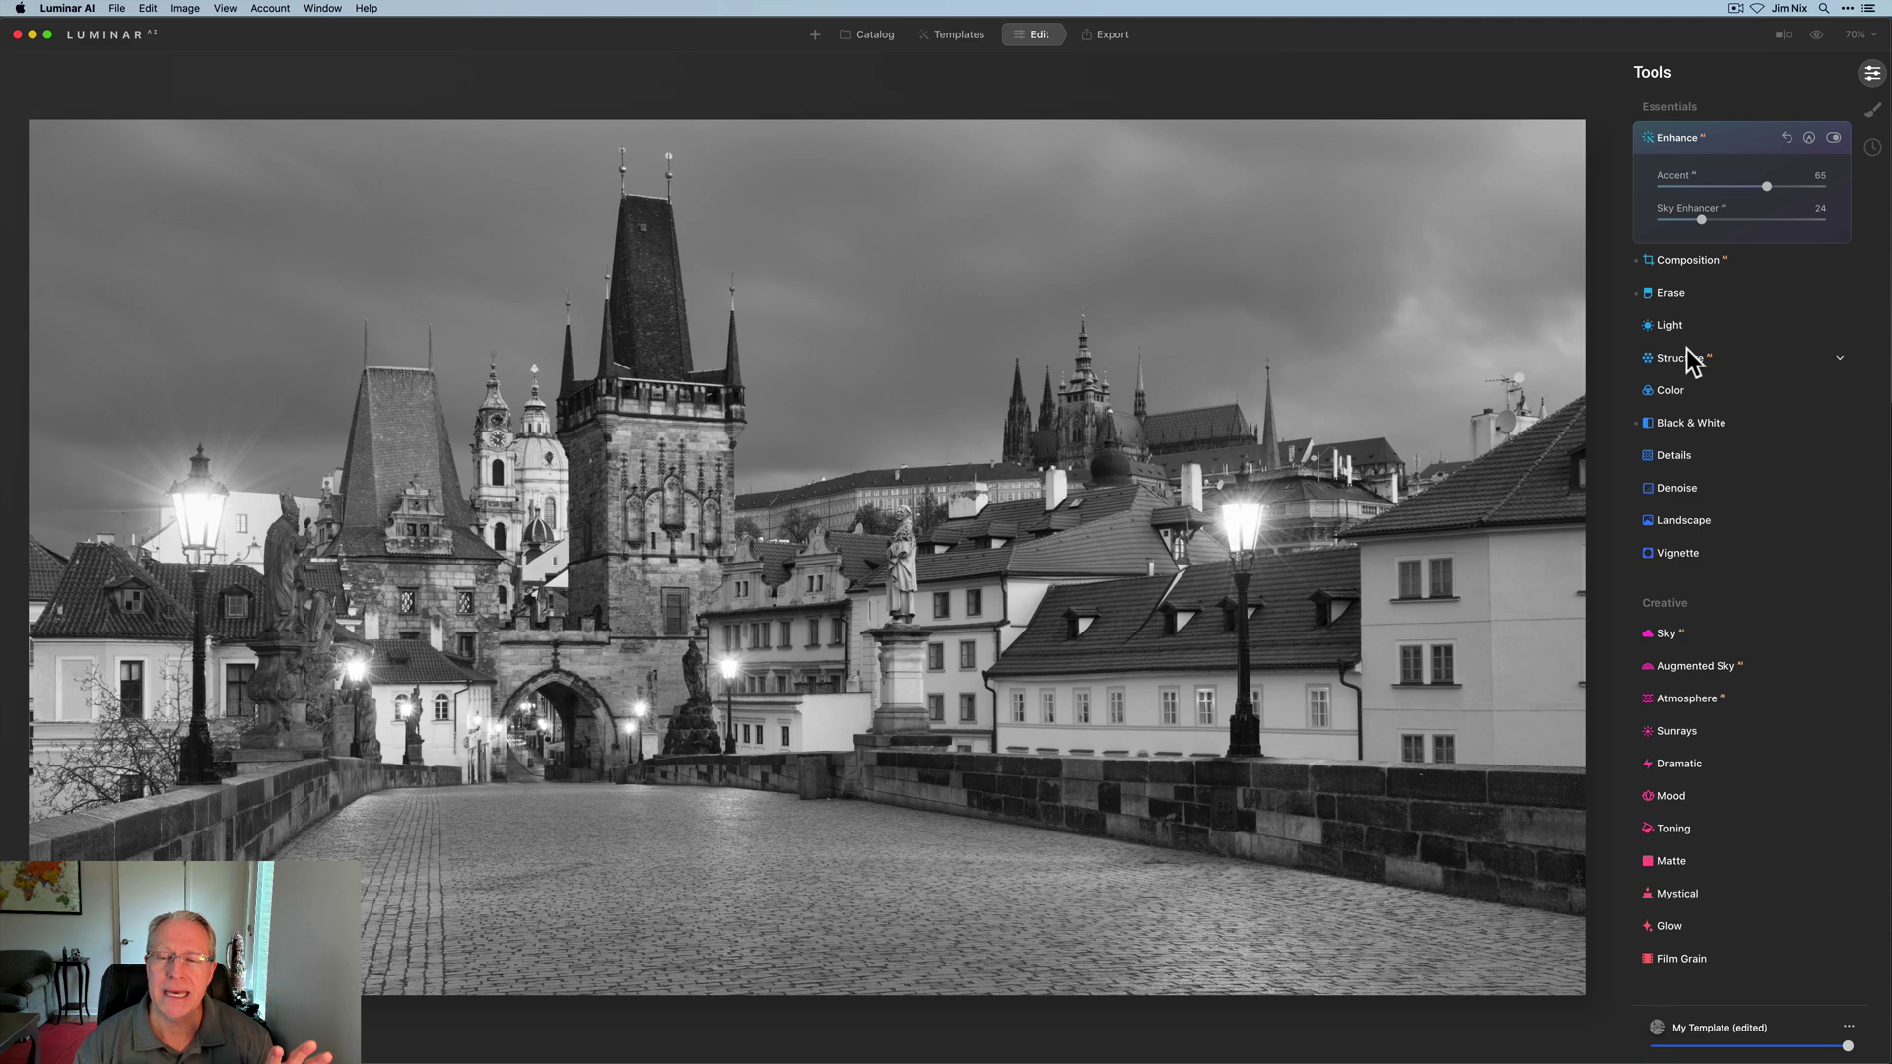
# Adjust the photo's light with Smart Contrast 43, Highlights -20 and Shadows 17
pyautogui.click(1671, 327)
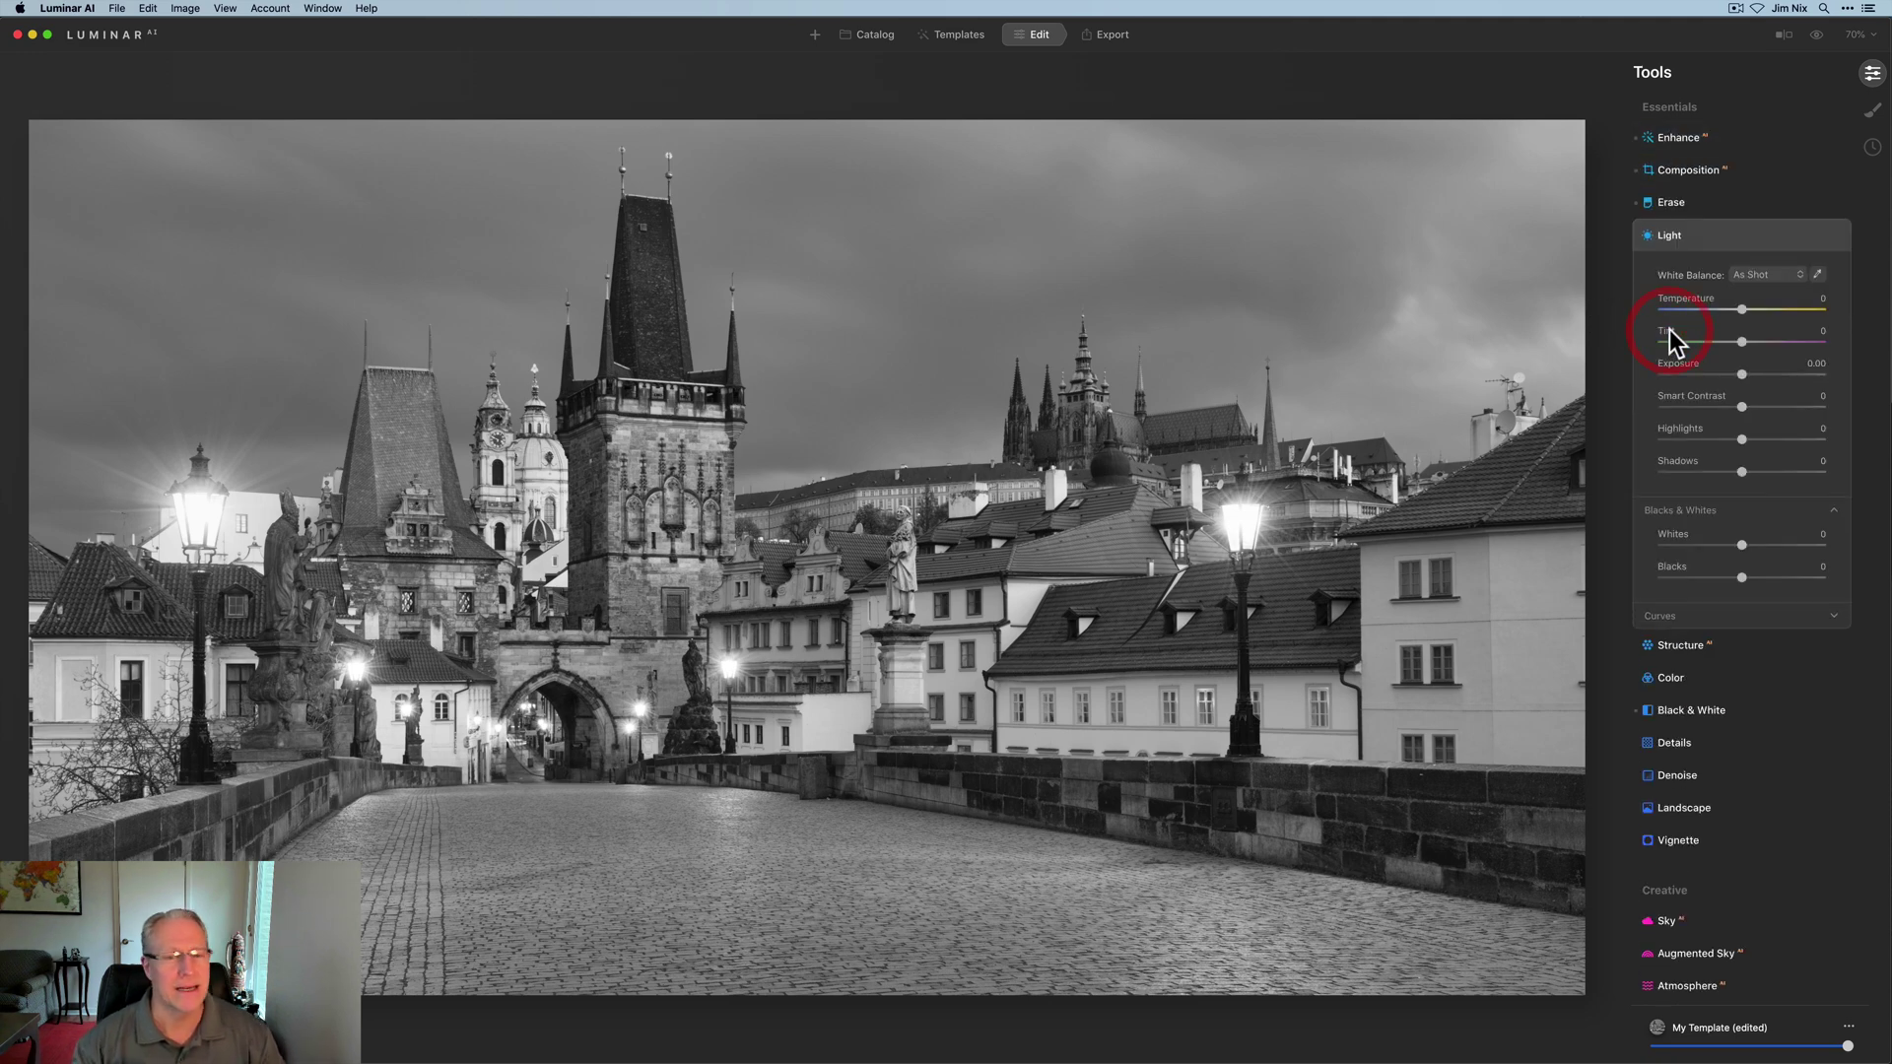
pyautogui.moveTo(1741, 407)
pyautogui.mouseDown()
pyautogui.moveTo(1777, 406)
pyautogui.moveTo(1723, 435)
pyautogui.mouseUp()
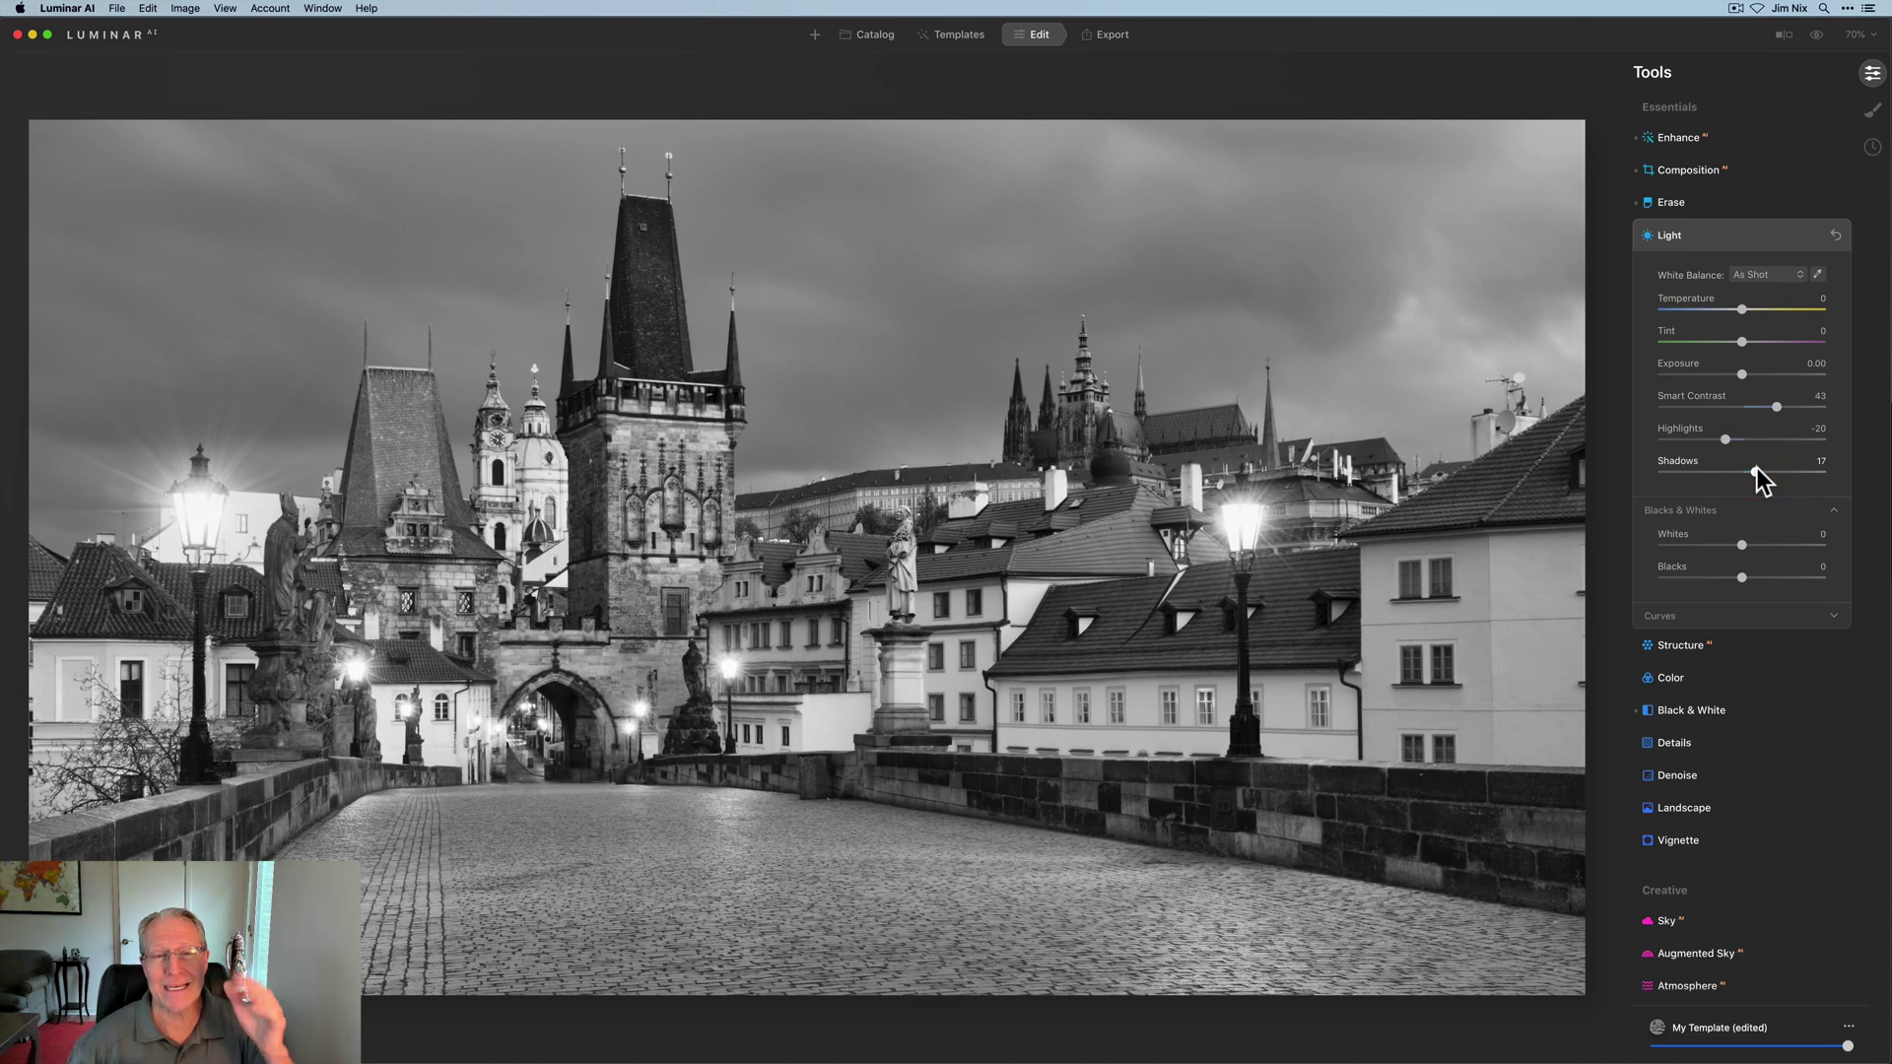
pyautogui.click(1749, 247)
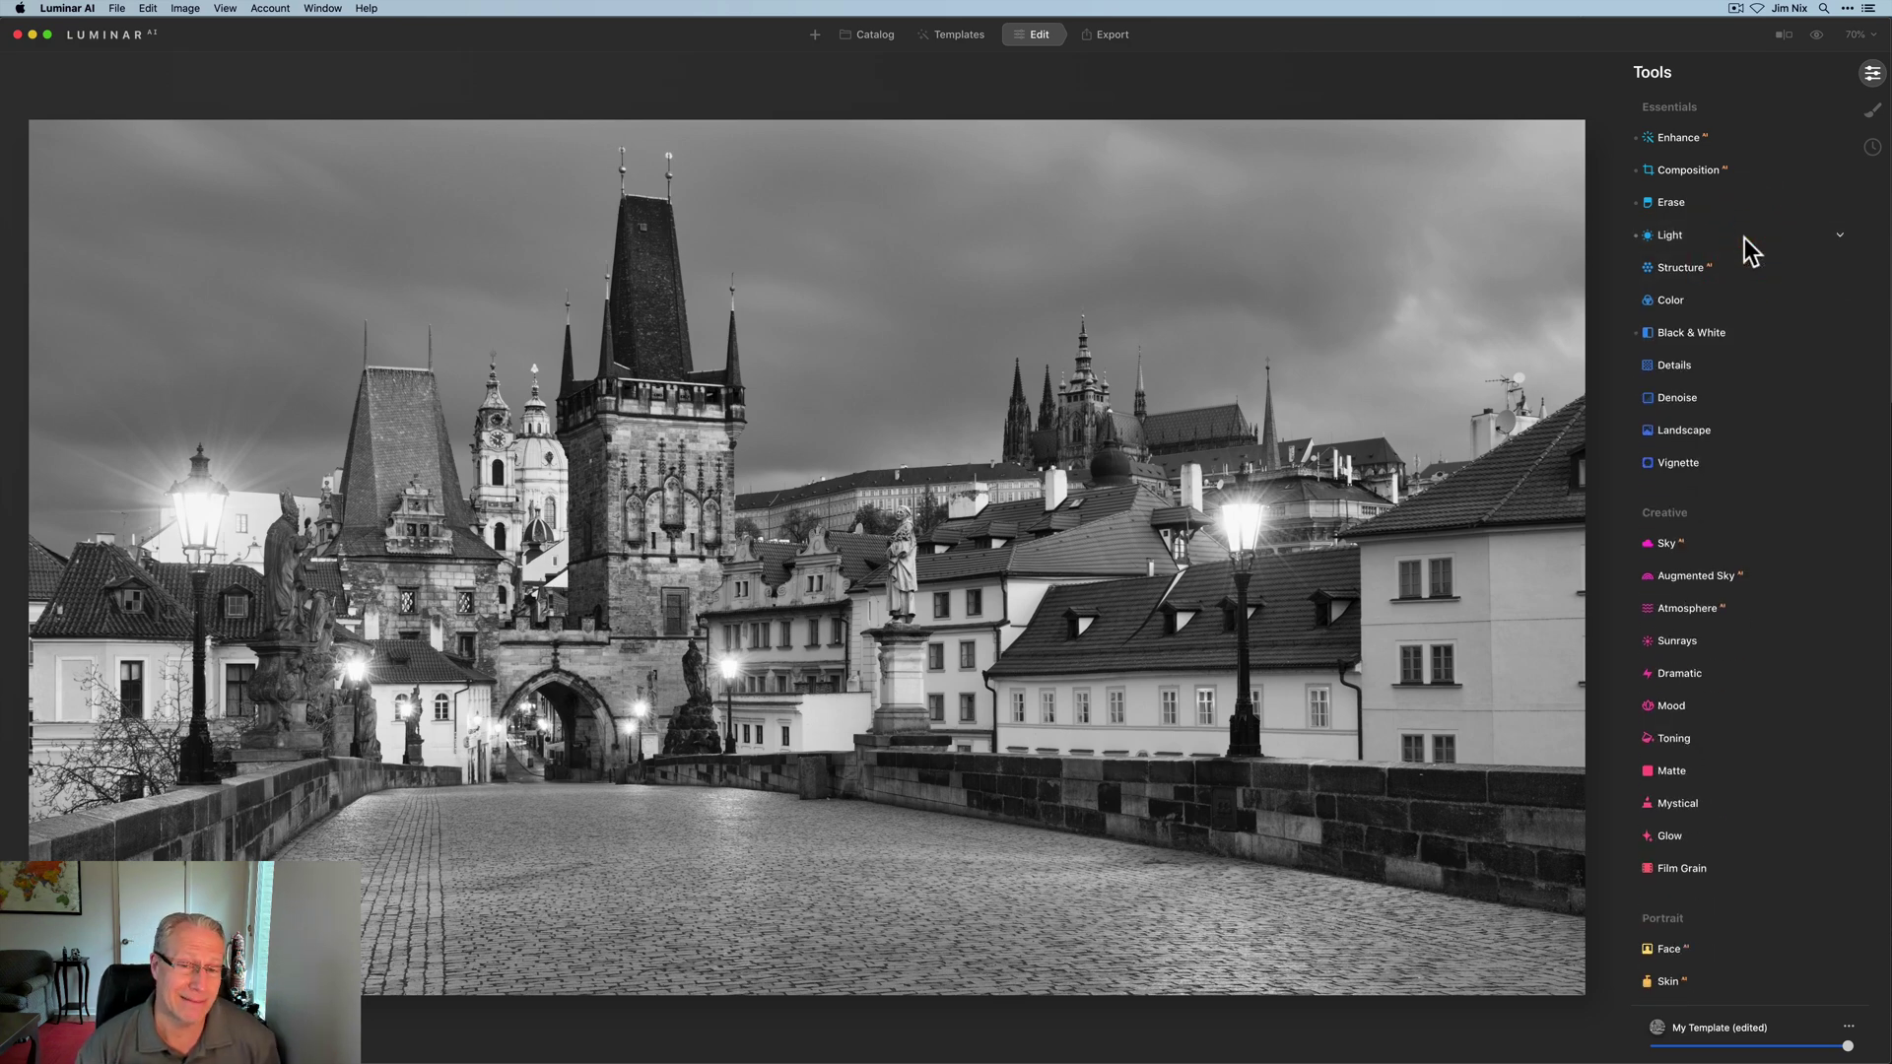
# Bring out the photo's details with Small Details 22, Medium Details 22 and Sharpen 17
pyautogui.click(1699, 365)
pyautogui.moveTo(1740, 413)
pyautogui.mouseDown()
pyautogui.moveTo(1760, 413)
pyautogui.moveTo(1750, 446)
pyautogui.mouseUp()
pyautogui.click(1764, 445)
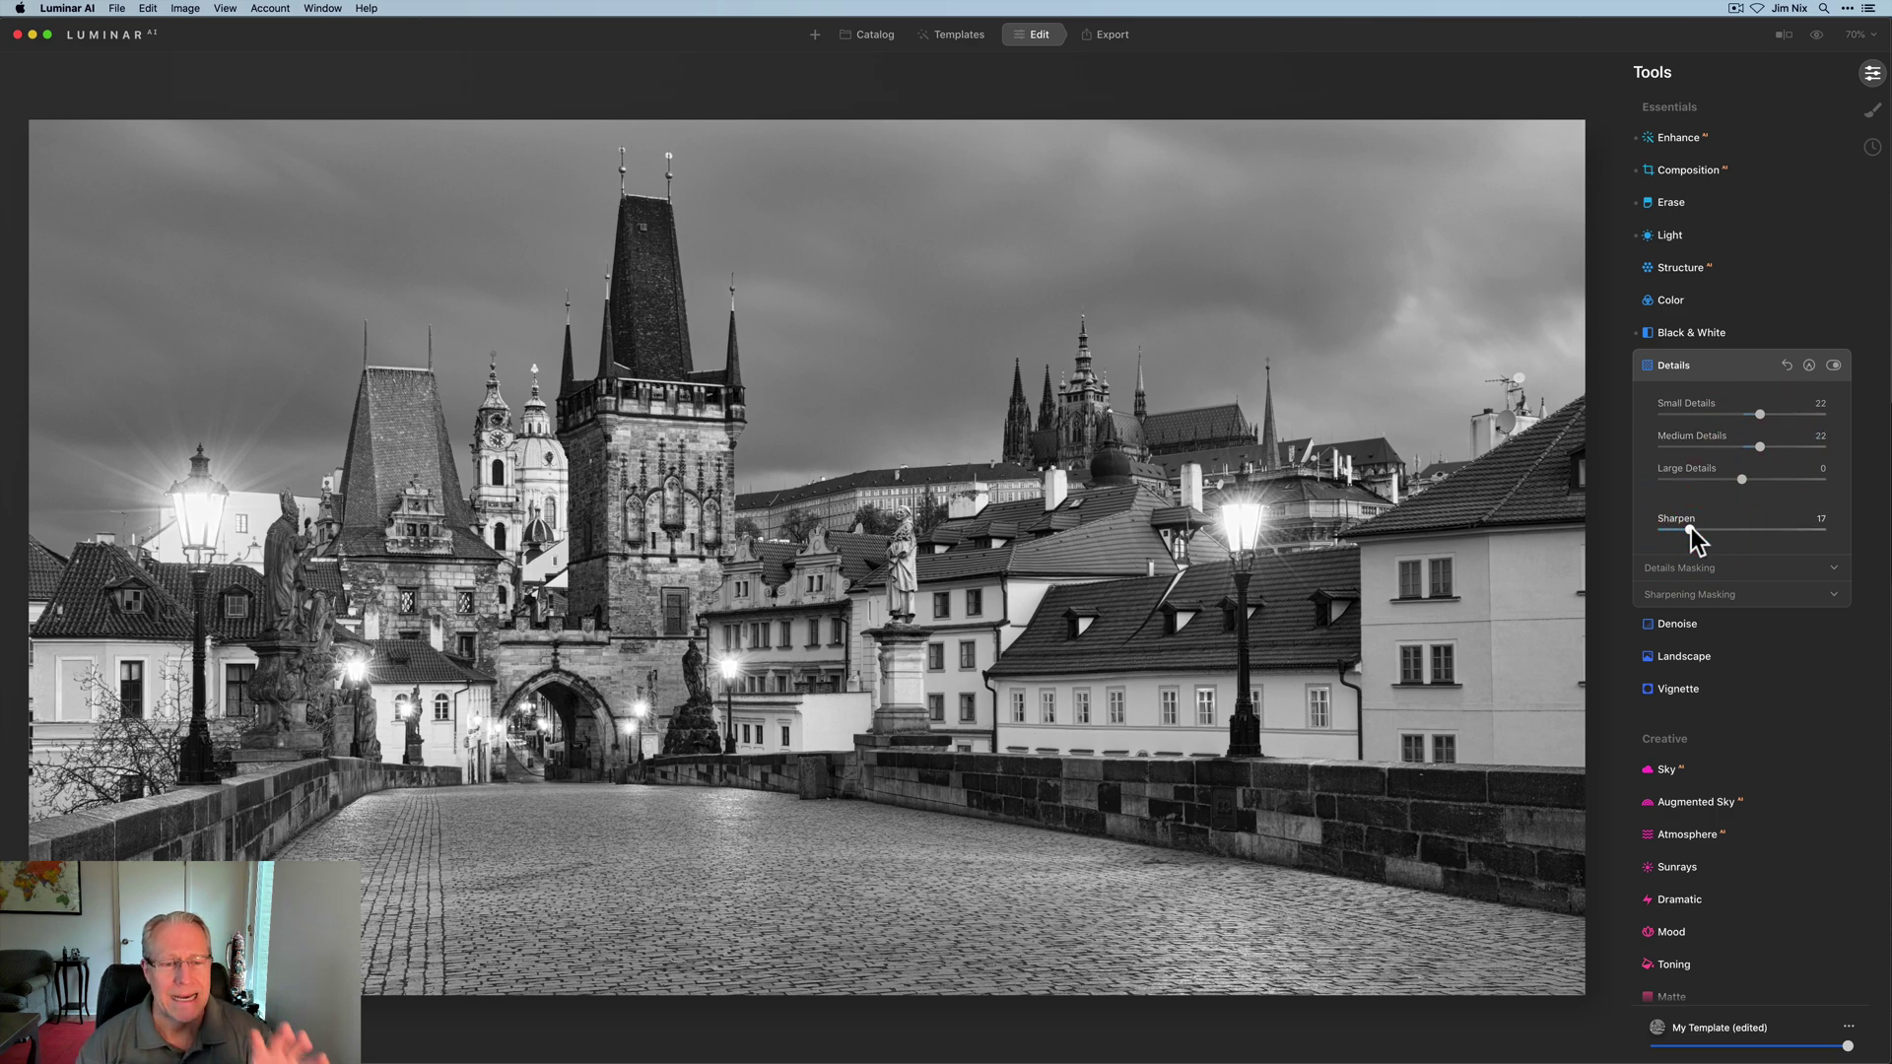
# Paint a mask for the Details adjustment over the buildings and bridge using a brush radius of 100
pyautogui.click(1810, 365)
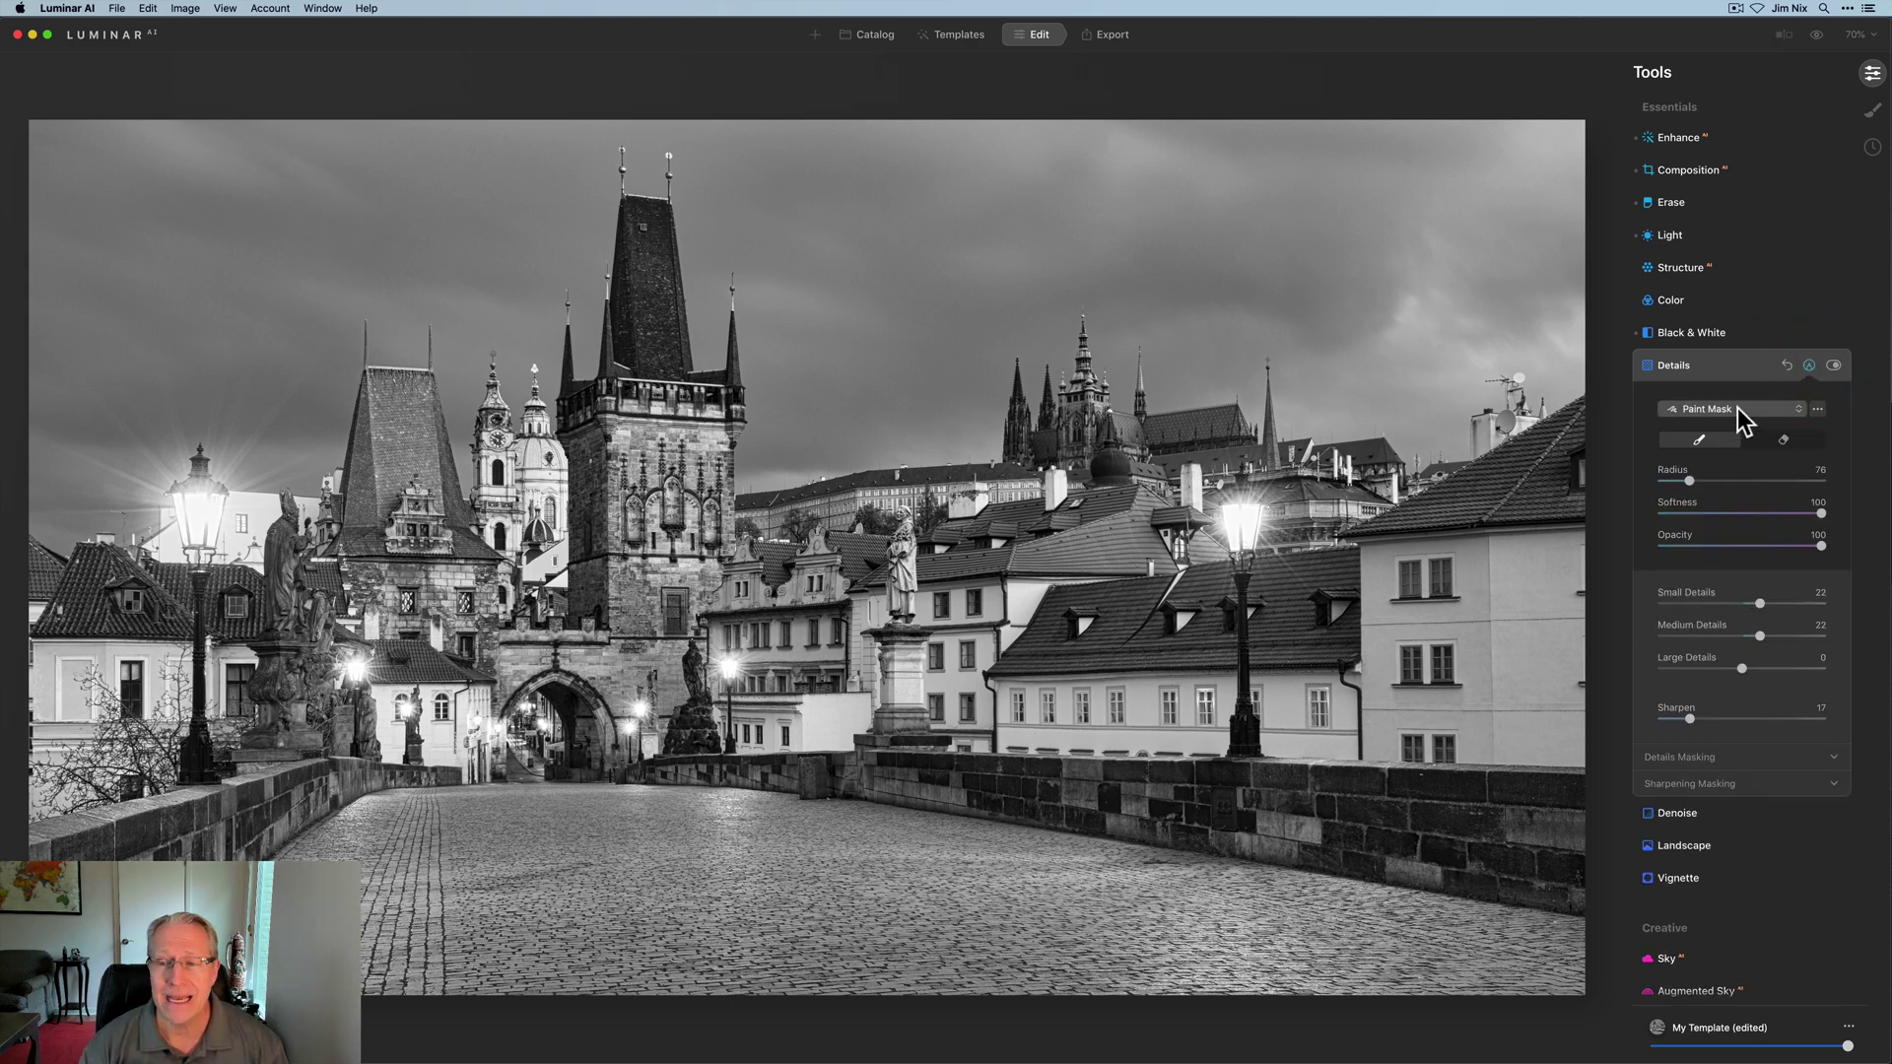
pyautogui.click(1810, 366)
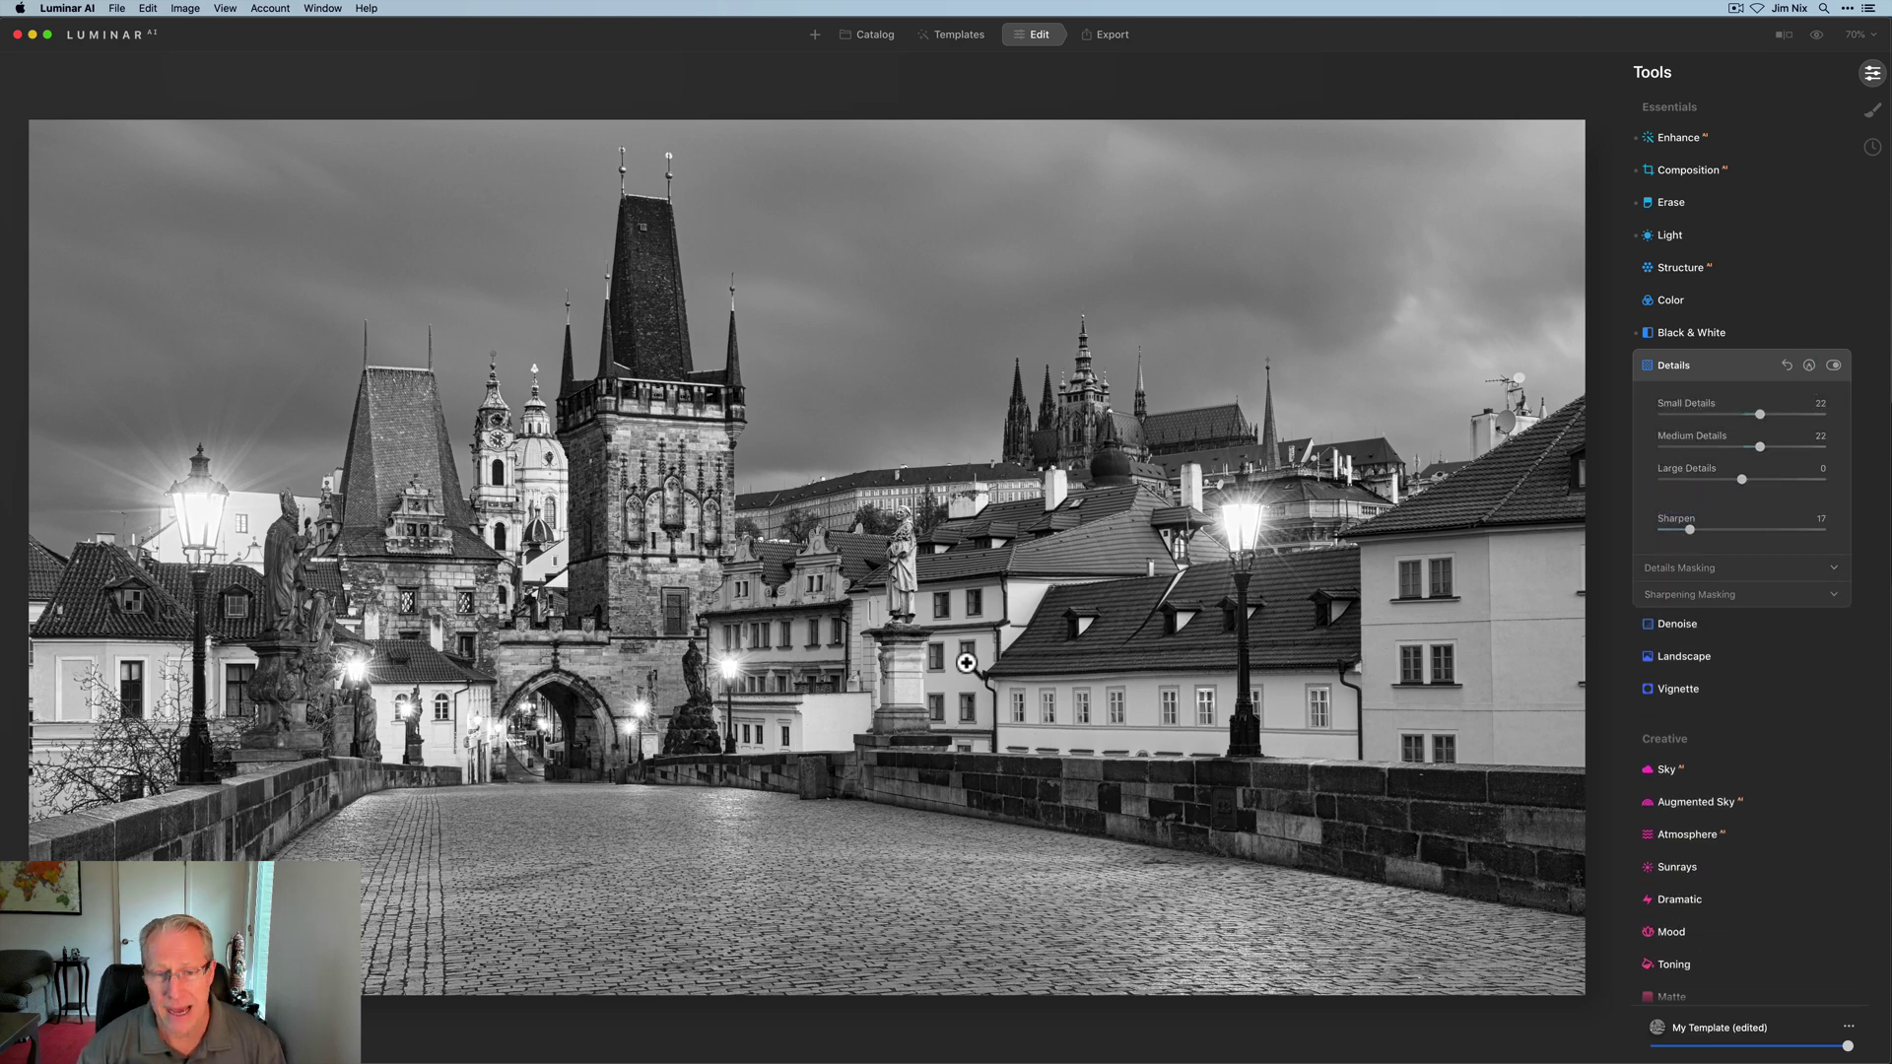
pyautogui.press('b')
pyautogui.press(']')
pyautogui.press(']')
pyautogui.press(']')
pyautogui.moveTo(990, 723)
pyautogui.mouseDown()
pyautogui.moveTo(1025, 571)
pyautogui.moveTo(1134, 434)
pyautogui.mouseUp()
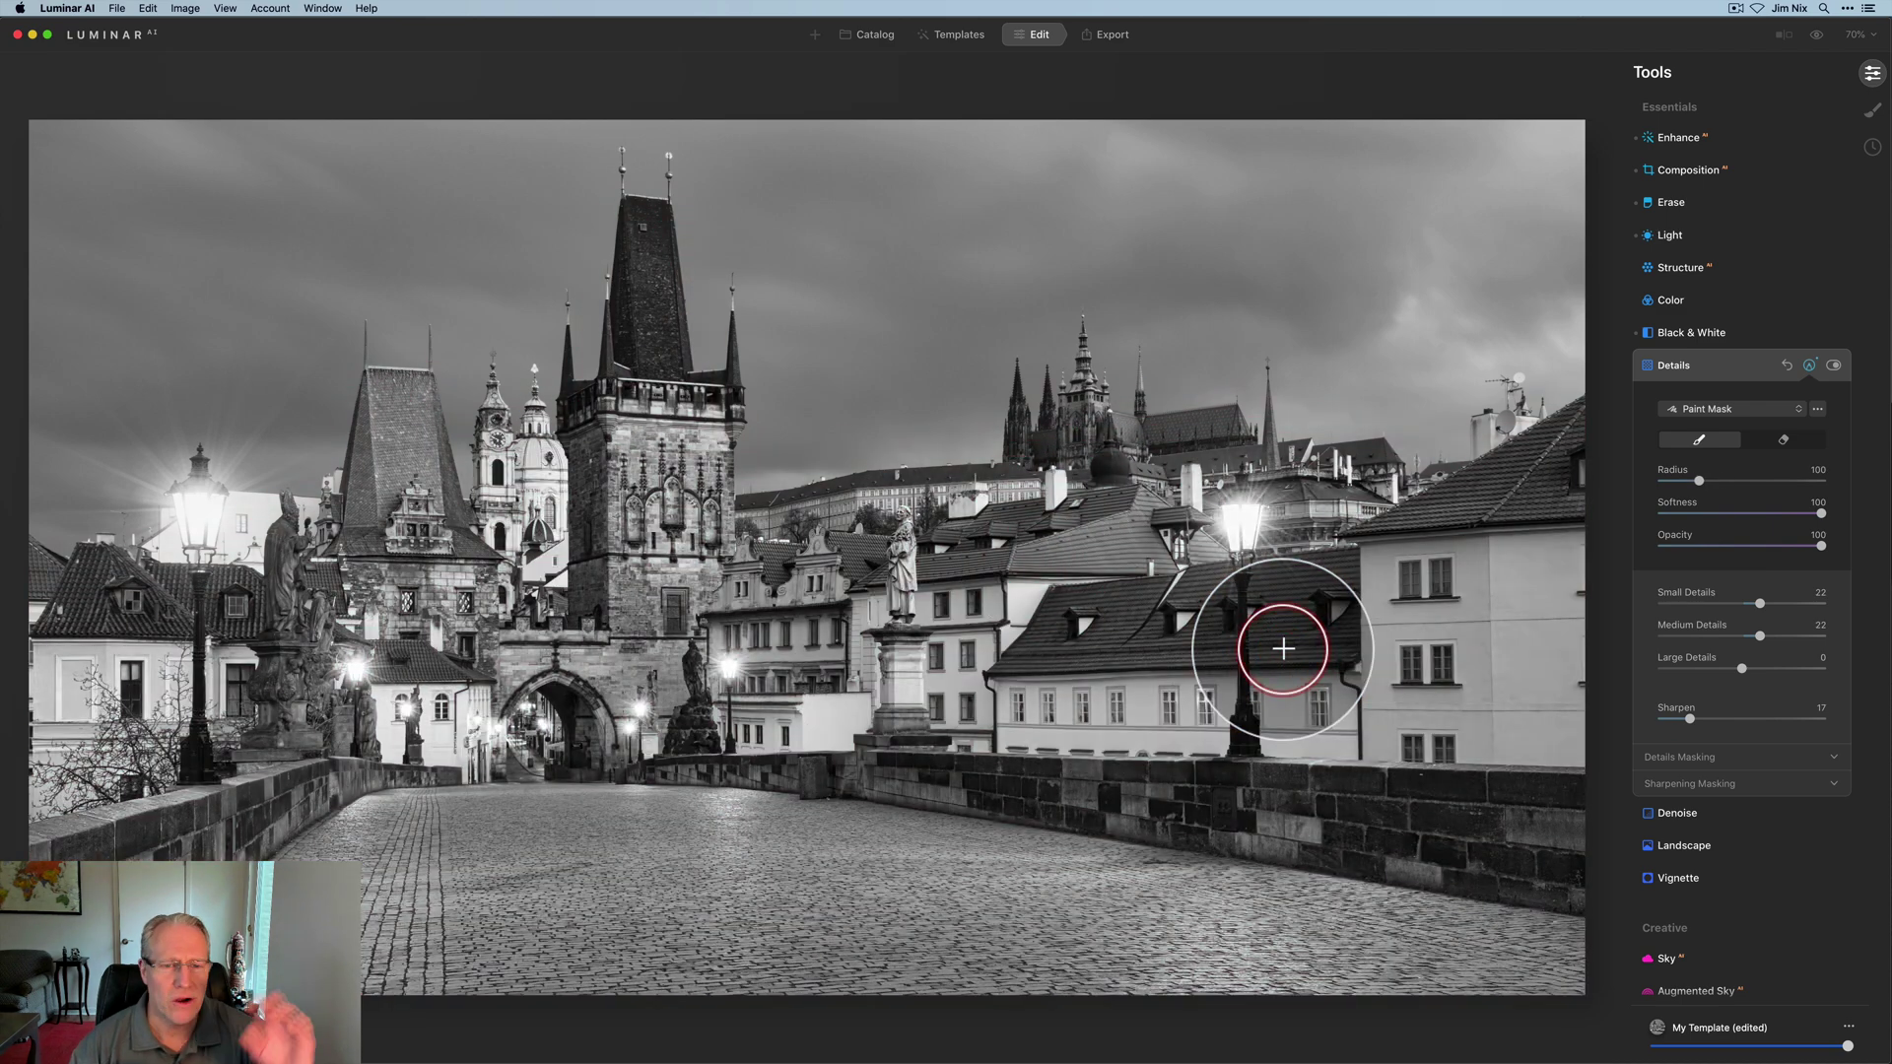
pyautogui.click(1809, 365)
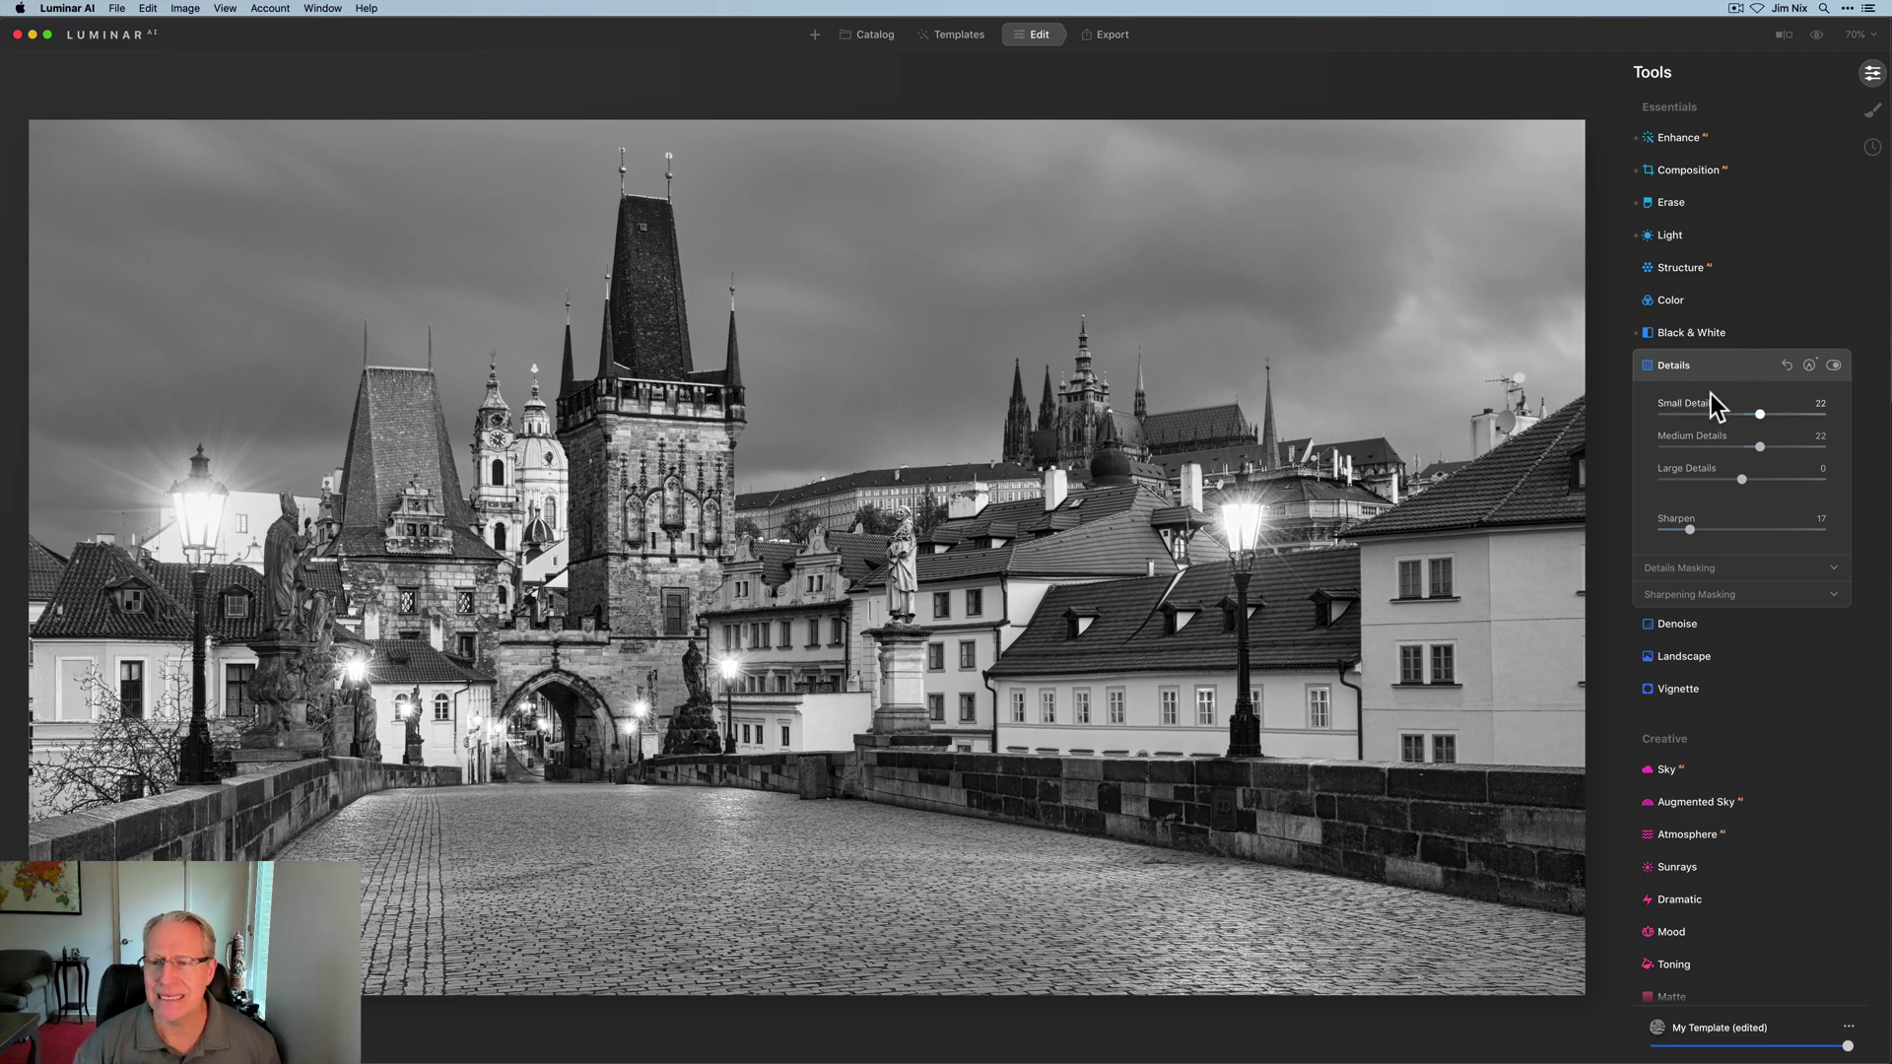
pyautogui.click(1718, 377)
# Apply Supercontrast with Highlights Contrast 38, Midtones Contrast 39 and Shadows Contrast 42
pyautogui.scroll(-1, 1723, 386)
pyautogui.scroll(-4, 1717, 375)
pyautogui.scroll(-5, 1717, 374)
pyautogui.click(1703, 887)
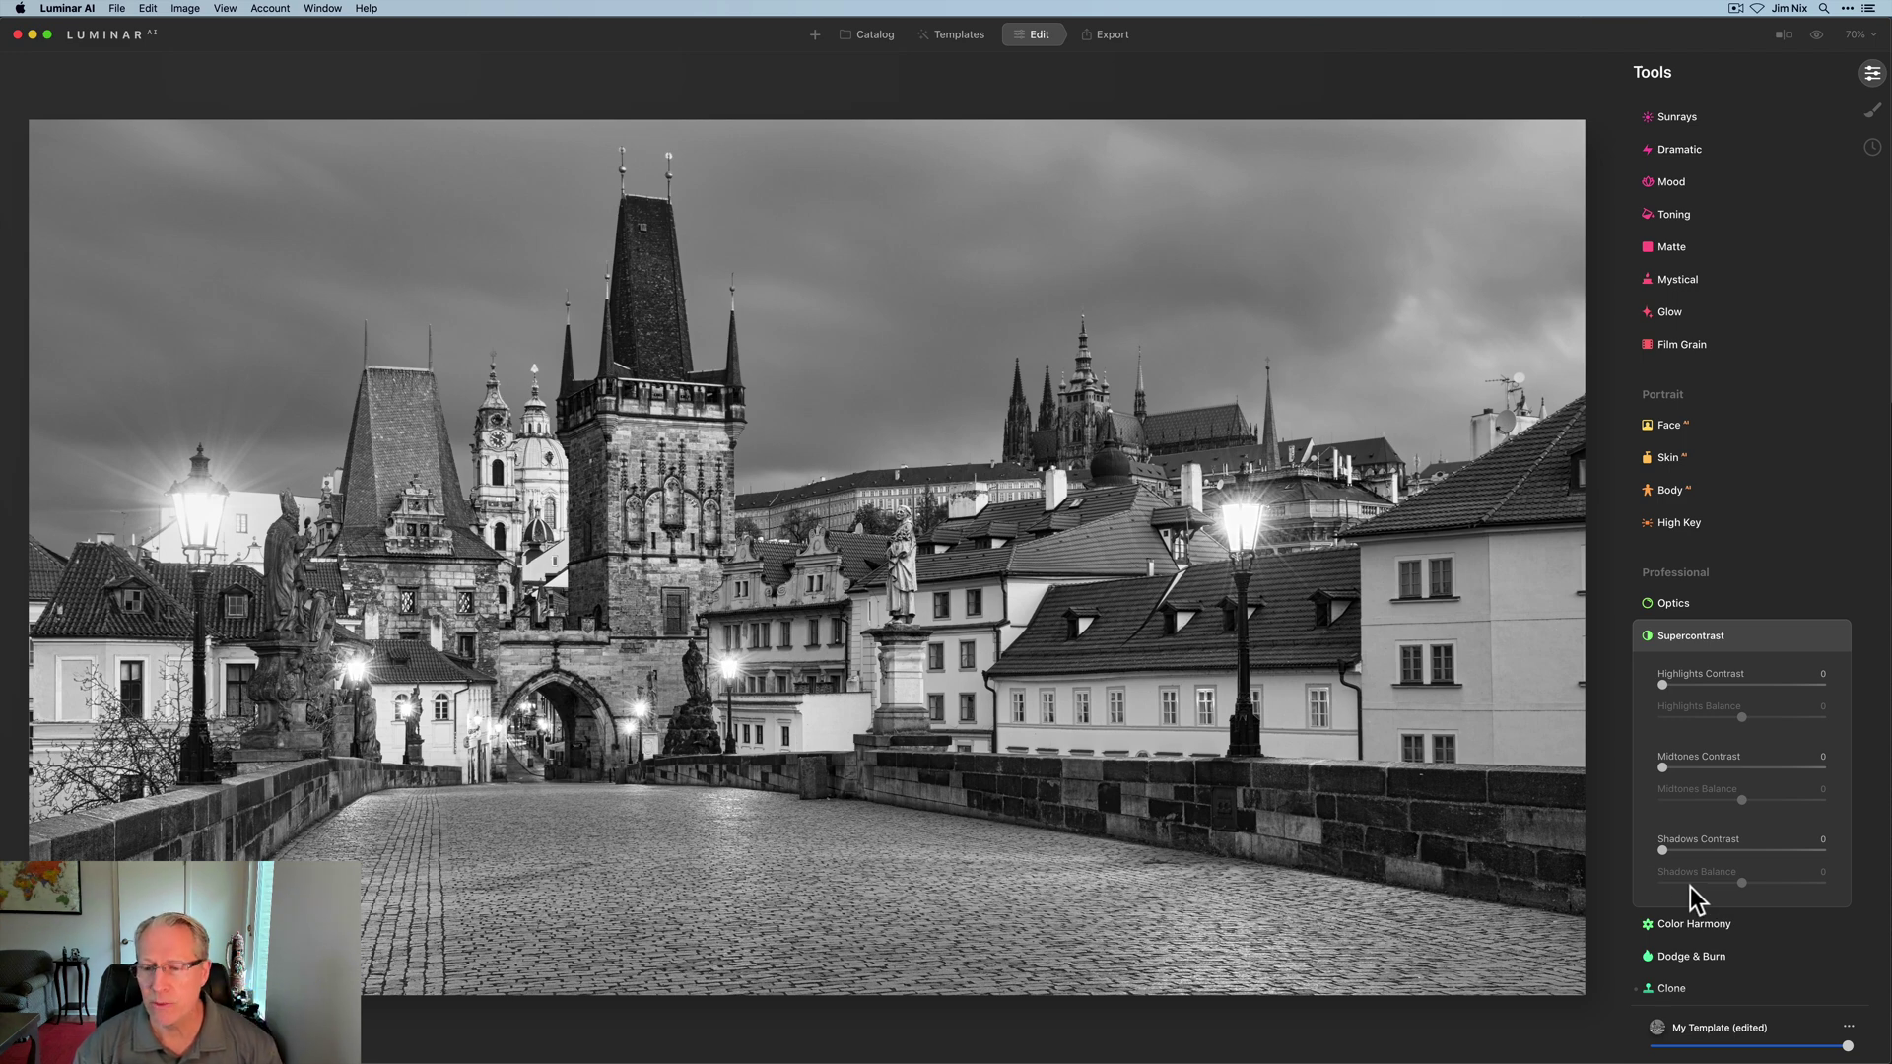
pyautogui.moveTo(1666, 684); pyautogui.dragTo(1707, 681)
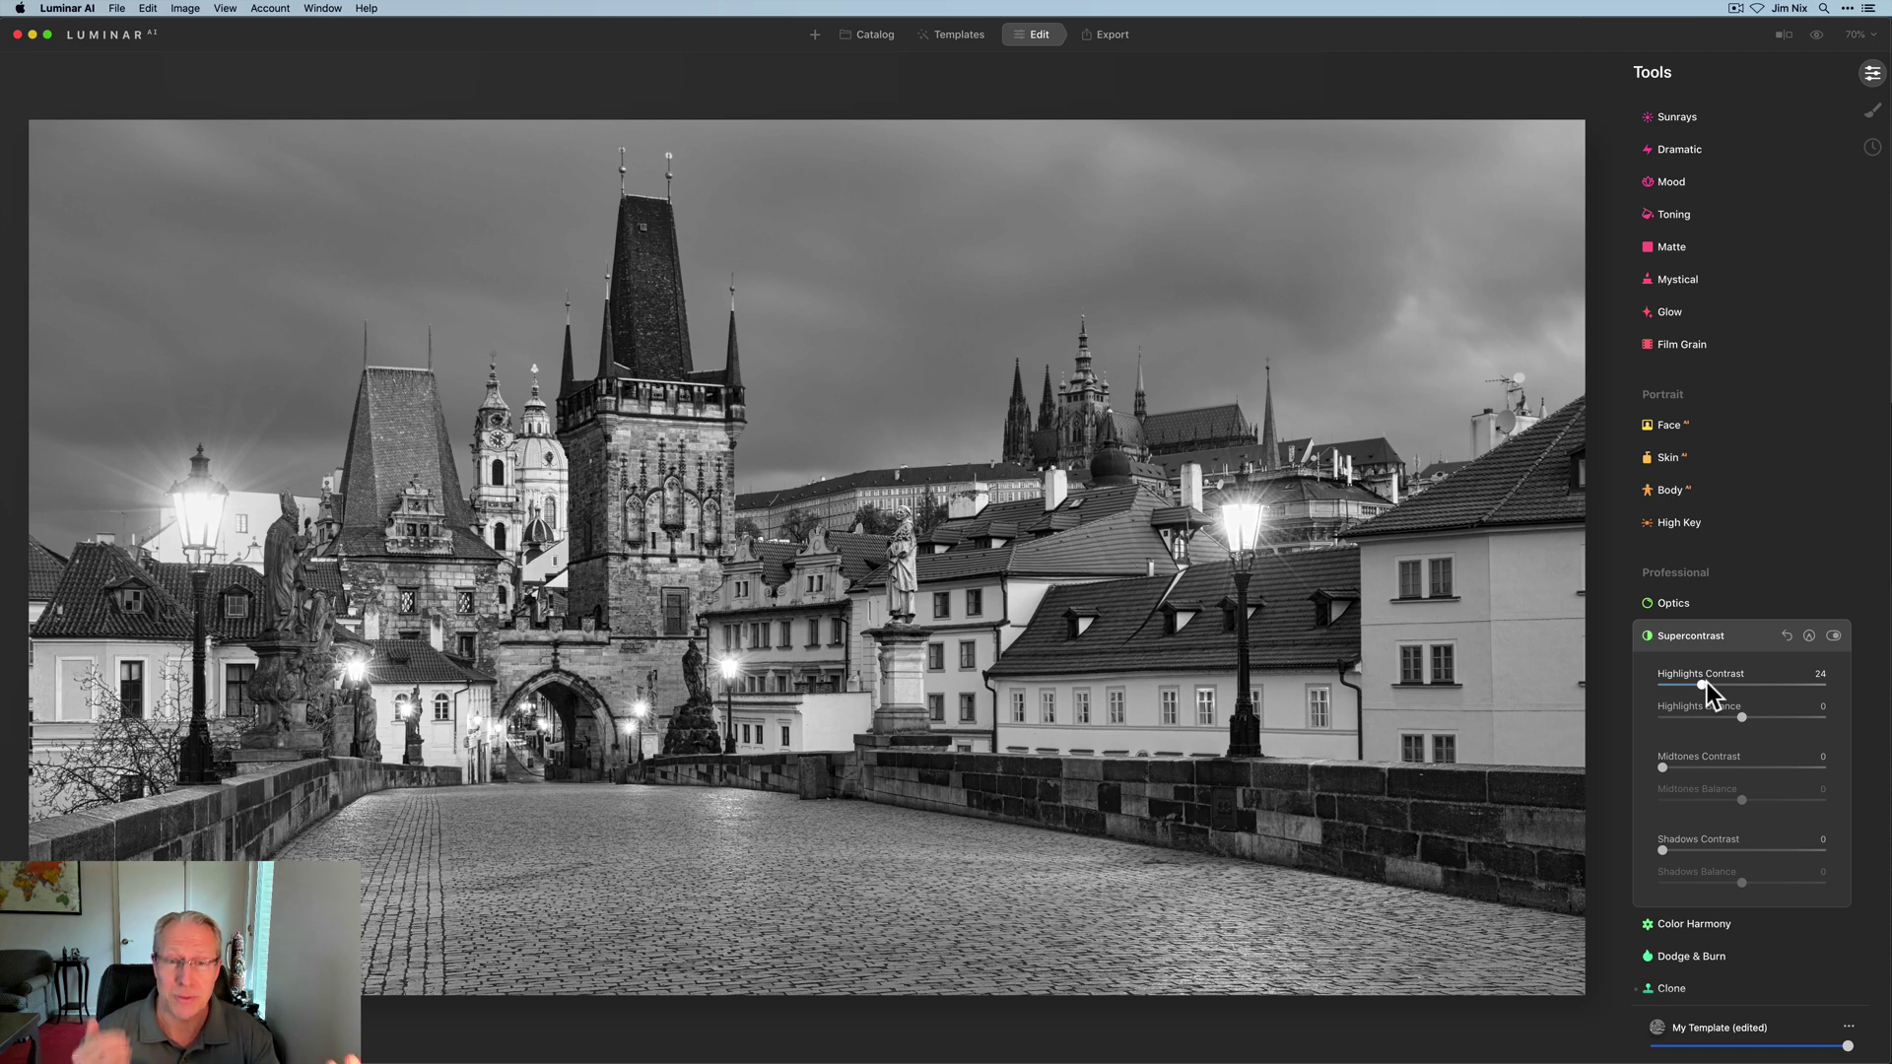
pyautogui.moveTo(1707, 682); pyautogui.dragTo(1728, 683)
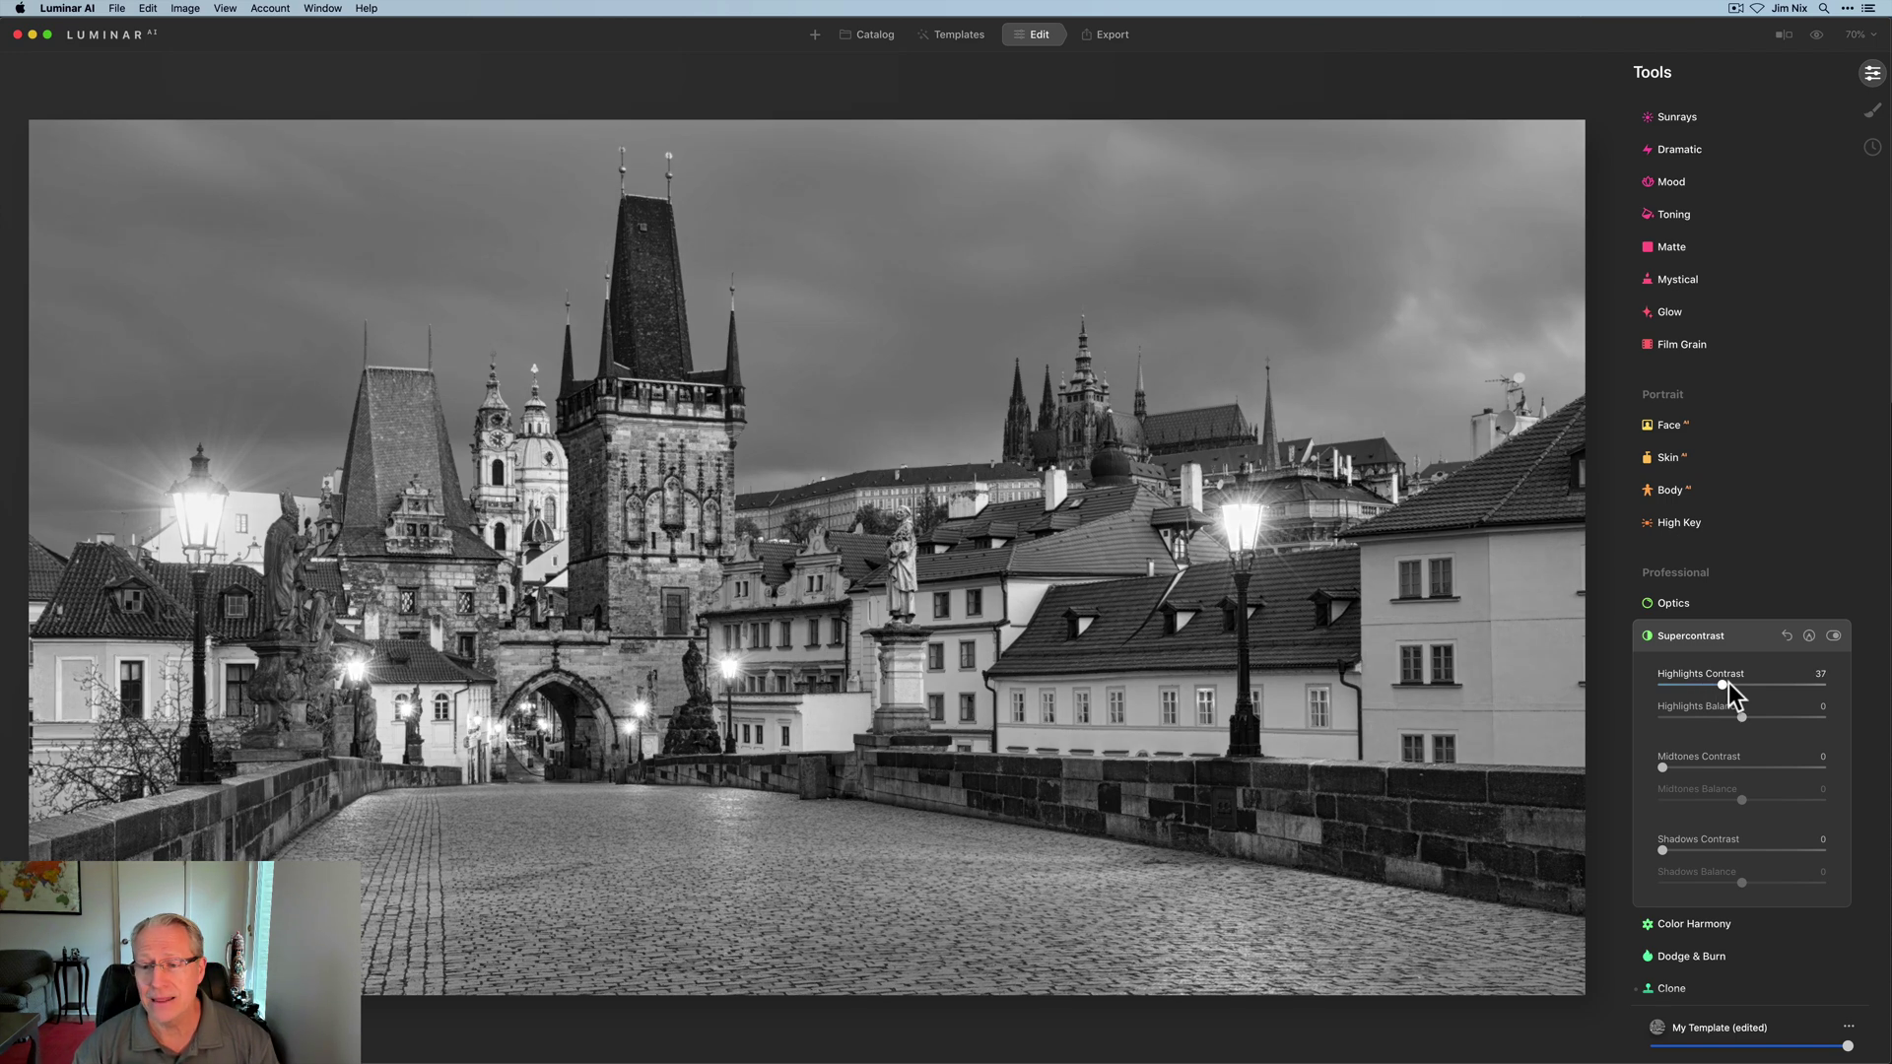
pyautogui.moveTo(1670, 766); pyautogui.dragTo(1730, 762)
pyautogui.moveTo(1663, 849); pyautogui.dragTo(1730, 849)
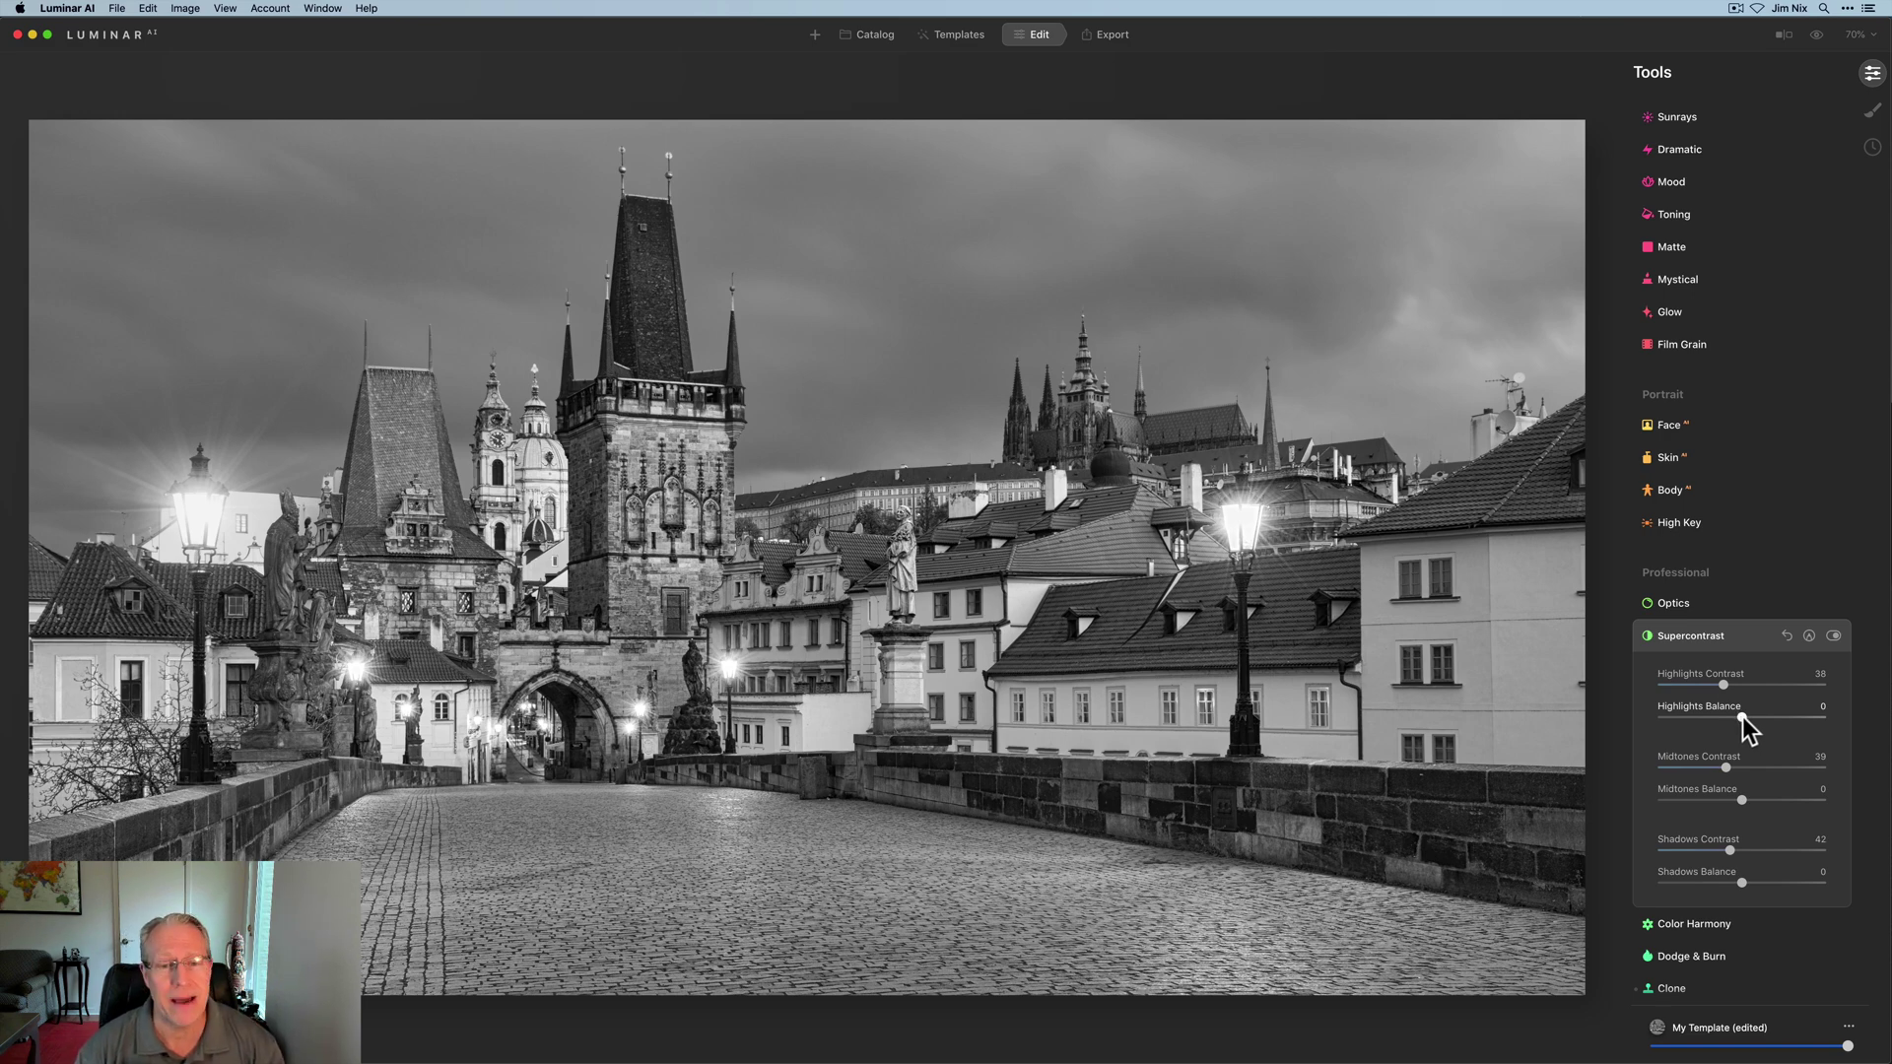
# Set the Supercontrast balance to -56 for highlights, -16 for midtones and 42 for shadows
pyautogui.moveTo(1742, 718); pyautogui.dragTo(1701, 706)
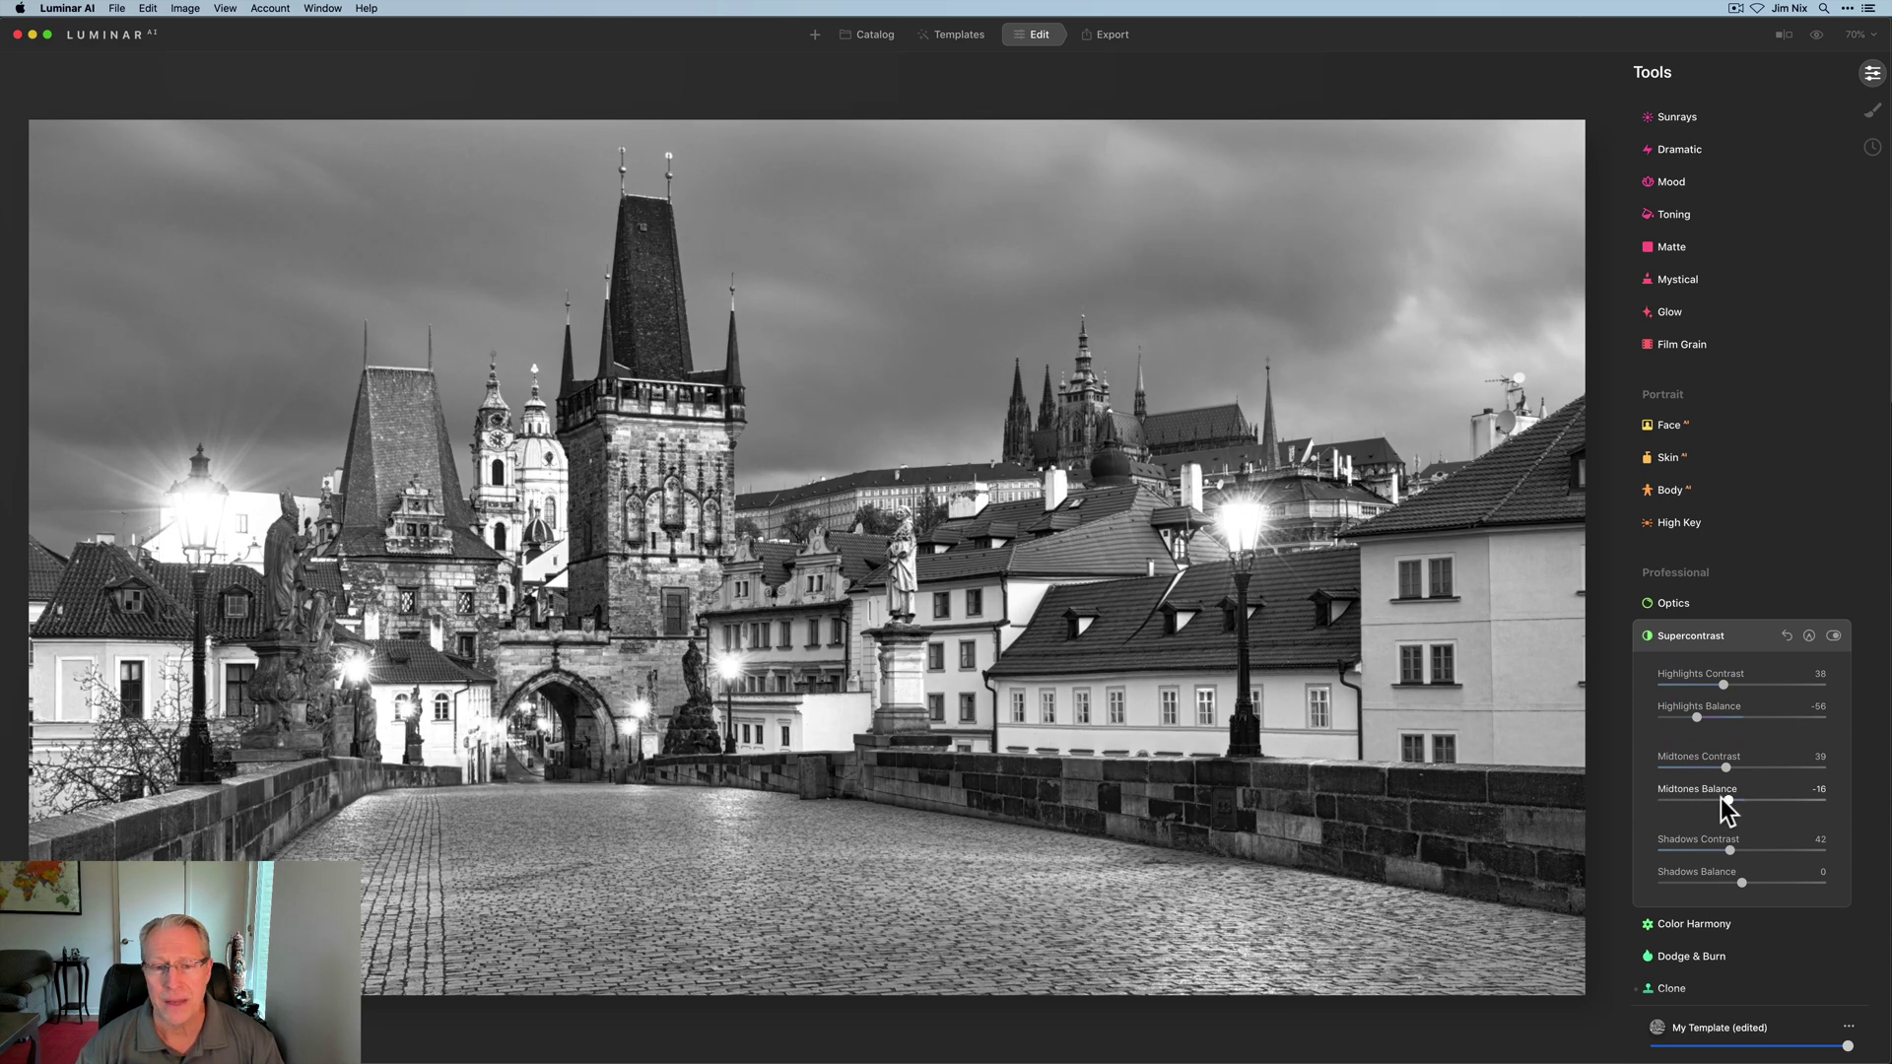
pyautogui.moveTo(1726, 798)
pyautogui.mouseDown()
pyautogui.moveTo(1798, 798)
pyautogui.moveTo(1728, 799)
pyautogui.mouseUp()
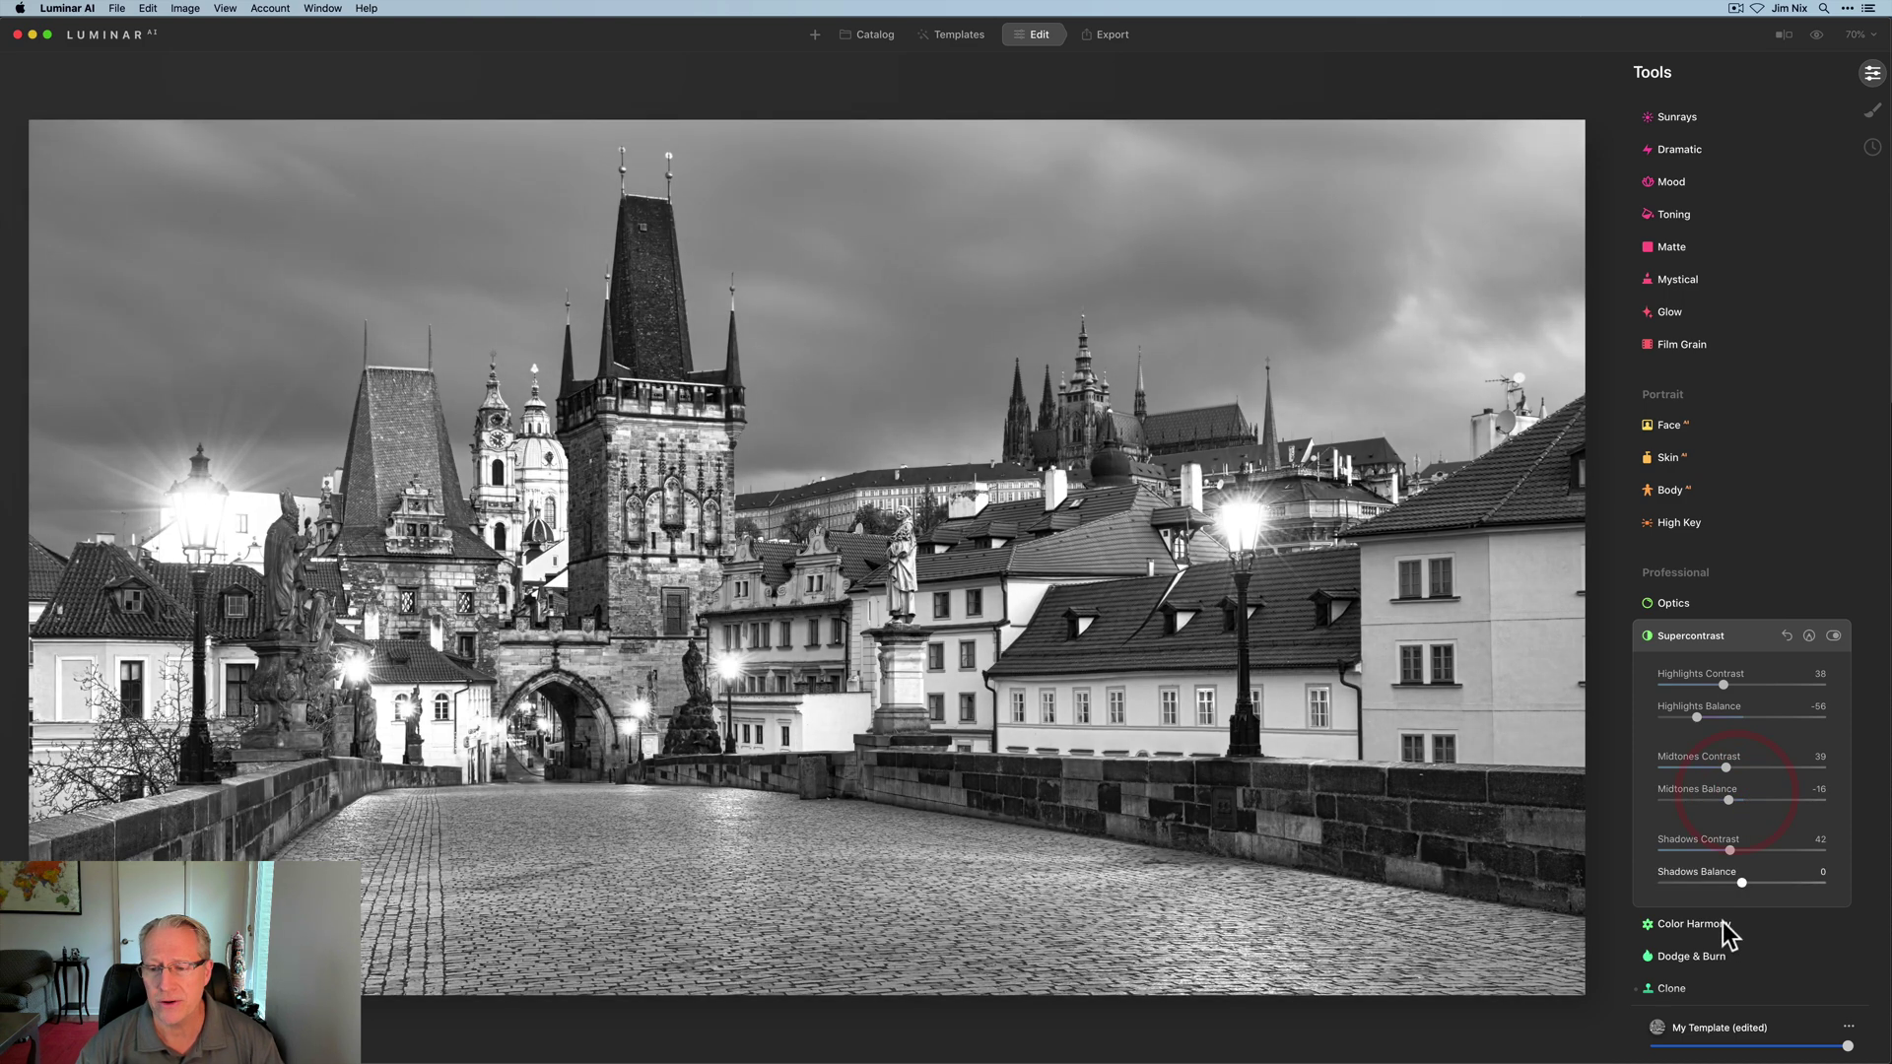
pyautogui.moveTo(1771, 881); pyautogui.dragTo(1774, 881)
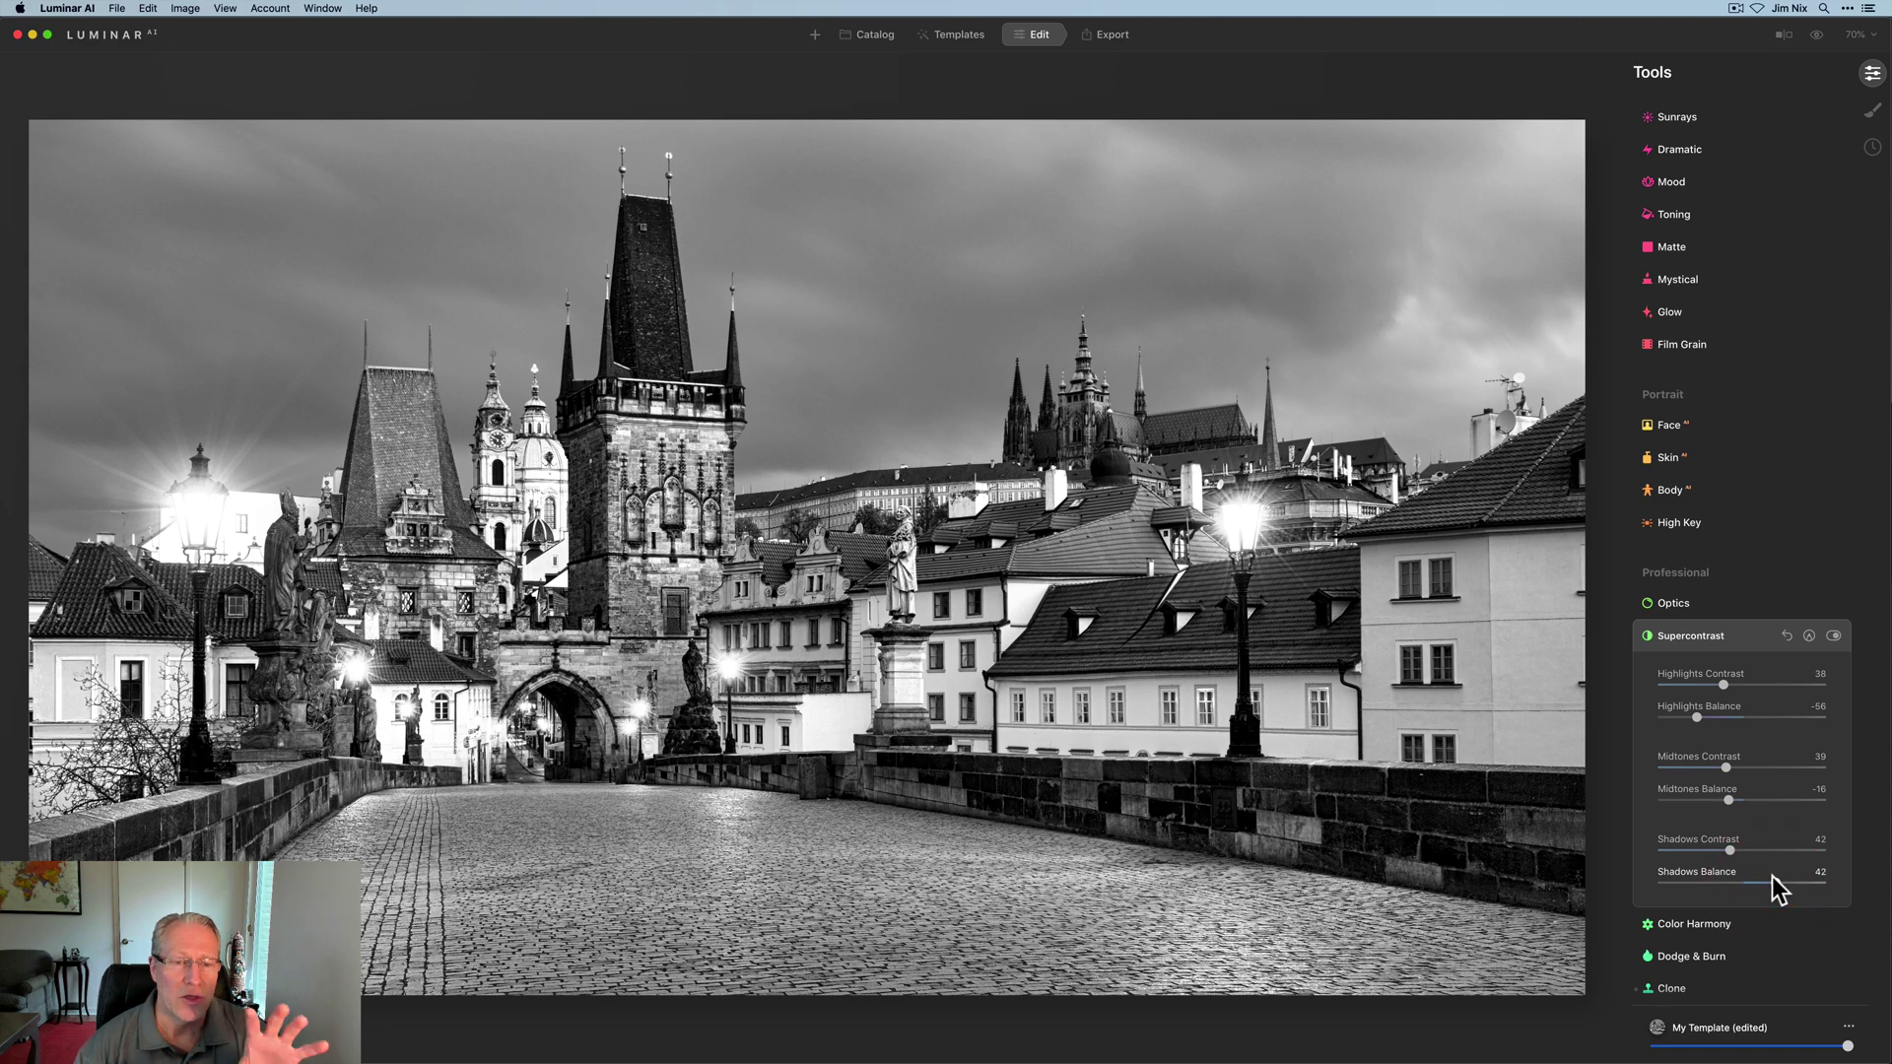
# Compare the photo with and without the Supercontrast adjustment, leaving the adjustment enabled
pyautogui.click(1832, 637)
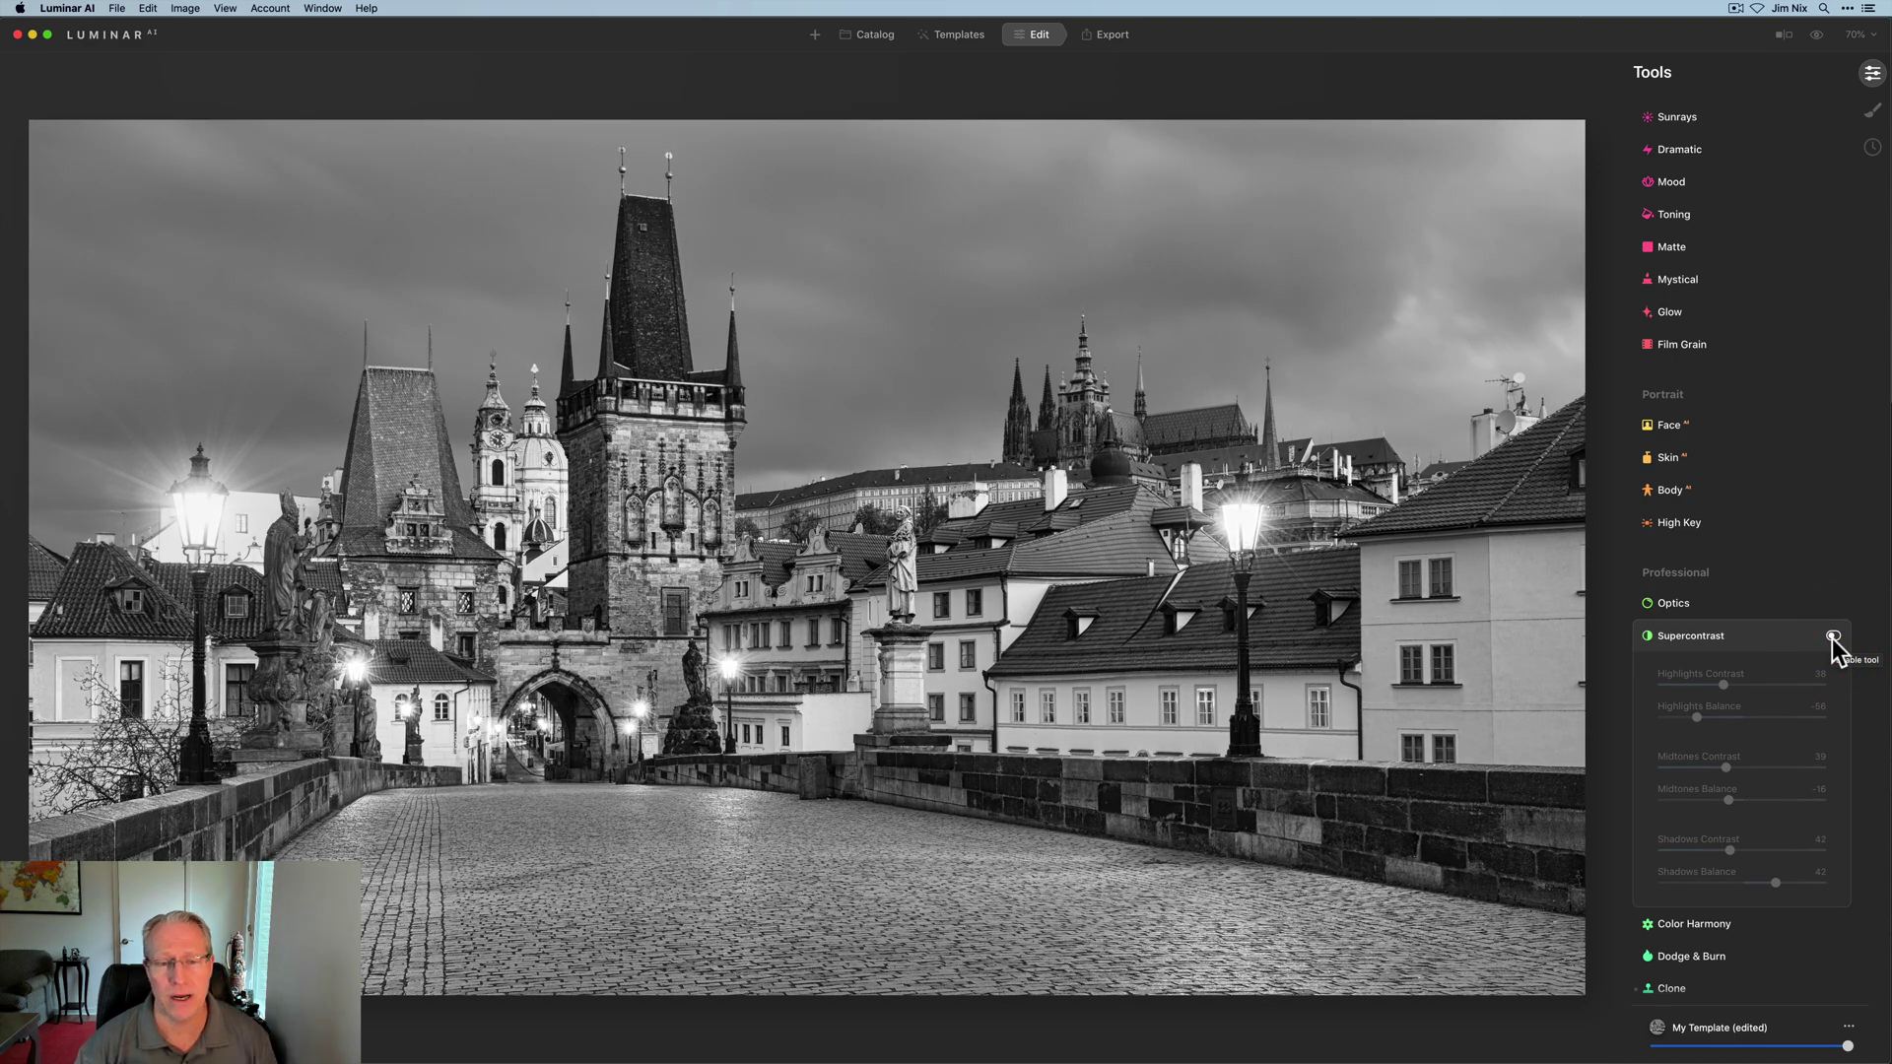
pyautogui.click(1831, 637)
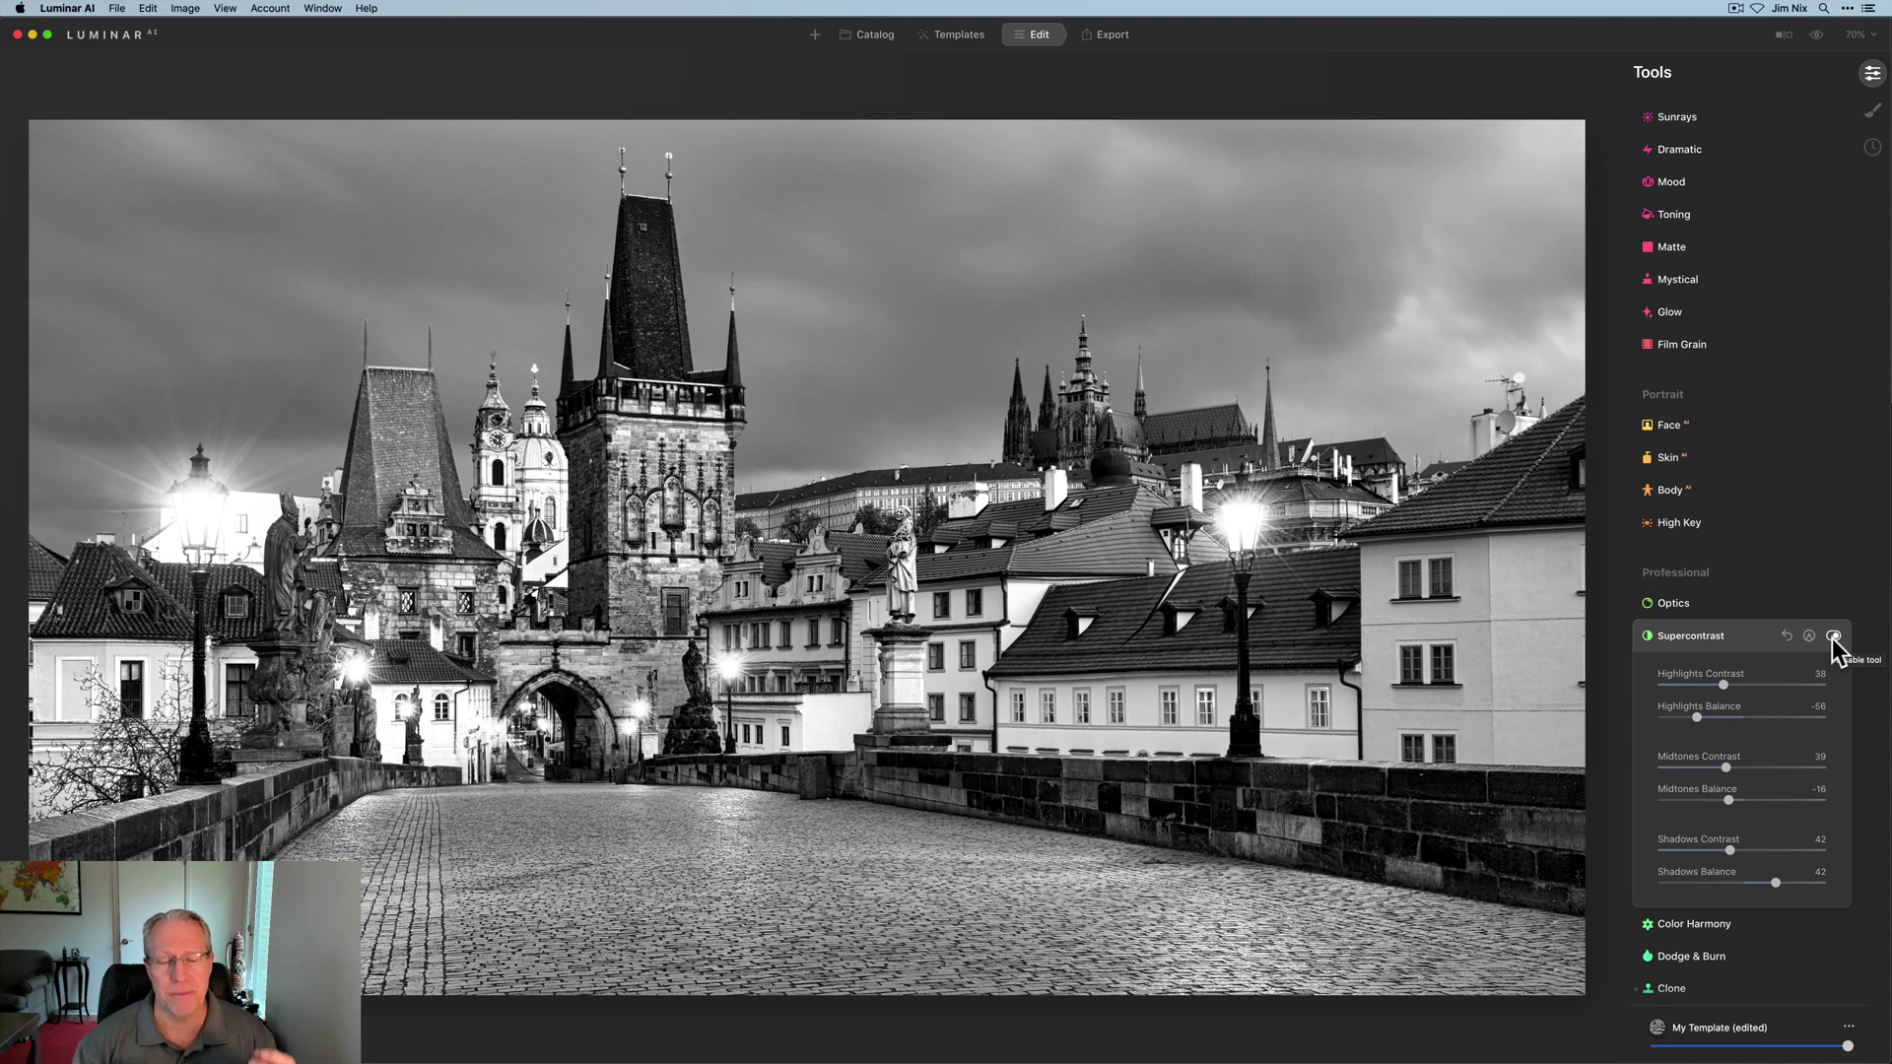
pyautogui.click(1762, 642)
# Set the Red luminance of the black-and-white conversion to -59
pyautogui.scroll(5, 1762, 641)
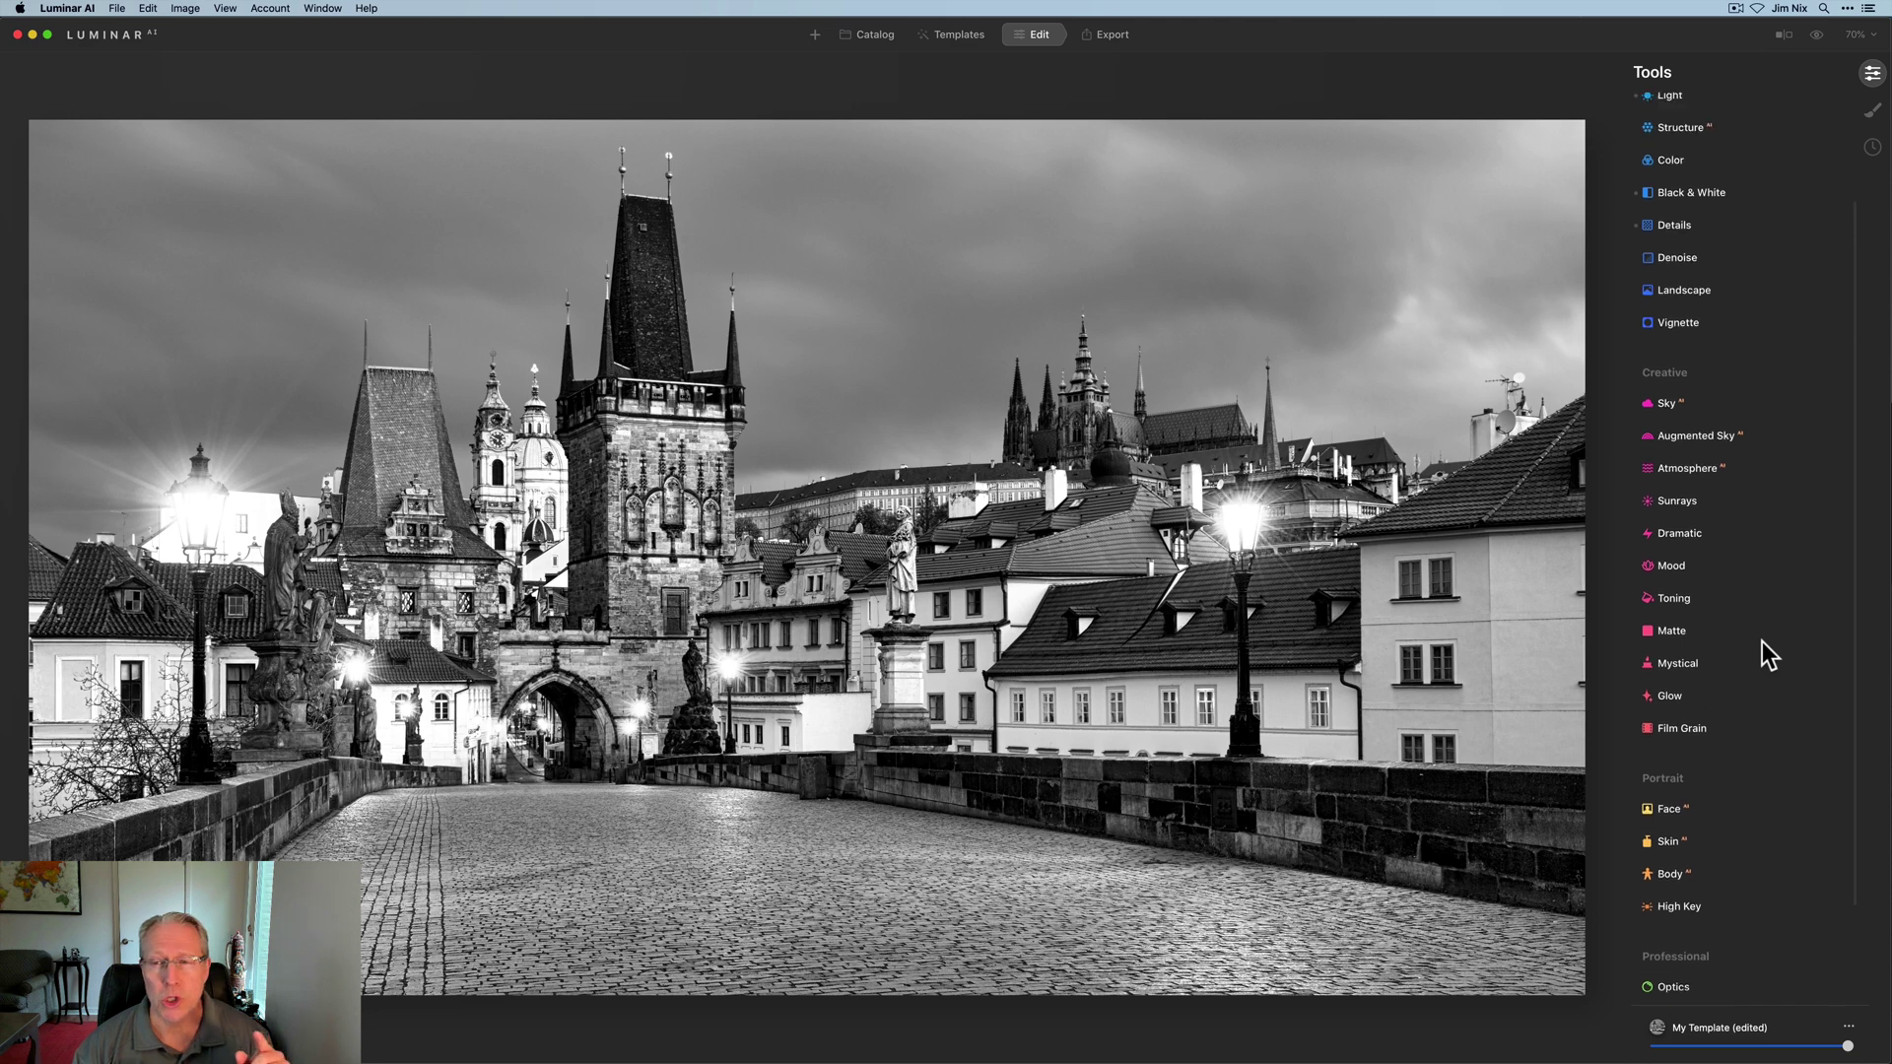
pyautogui.click(1695, 335)
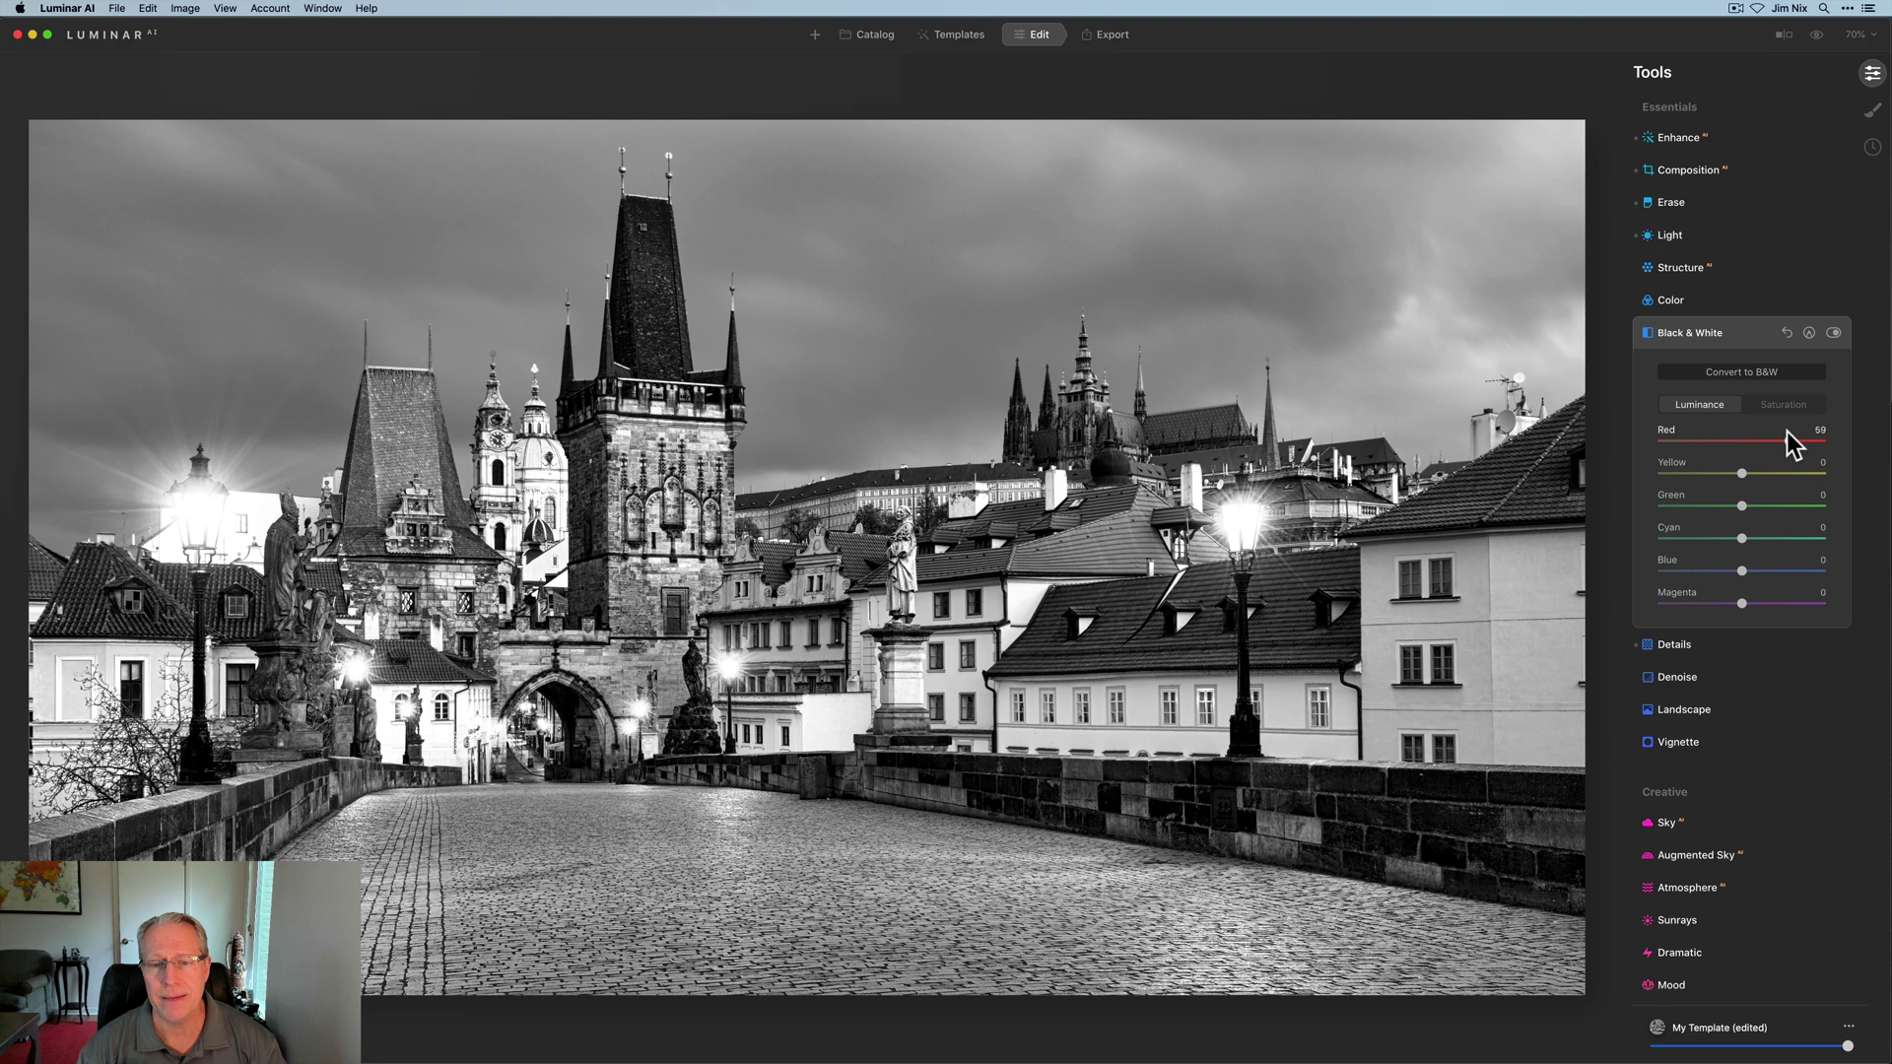
pyautogui.moveTo(1788, 432); pyautogui.dragTo(1677, 435)
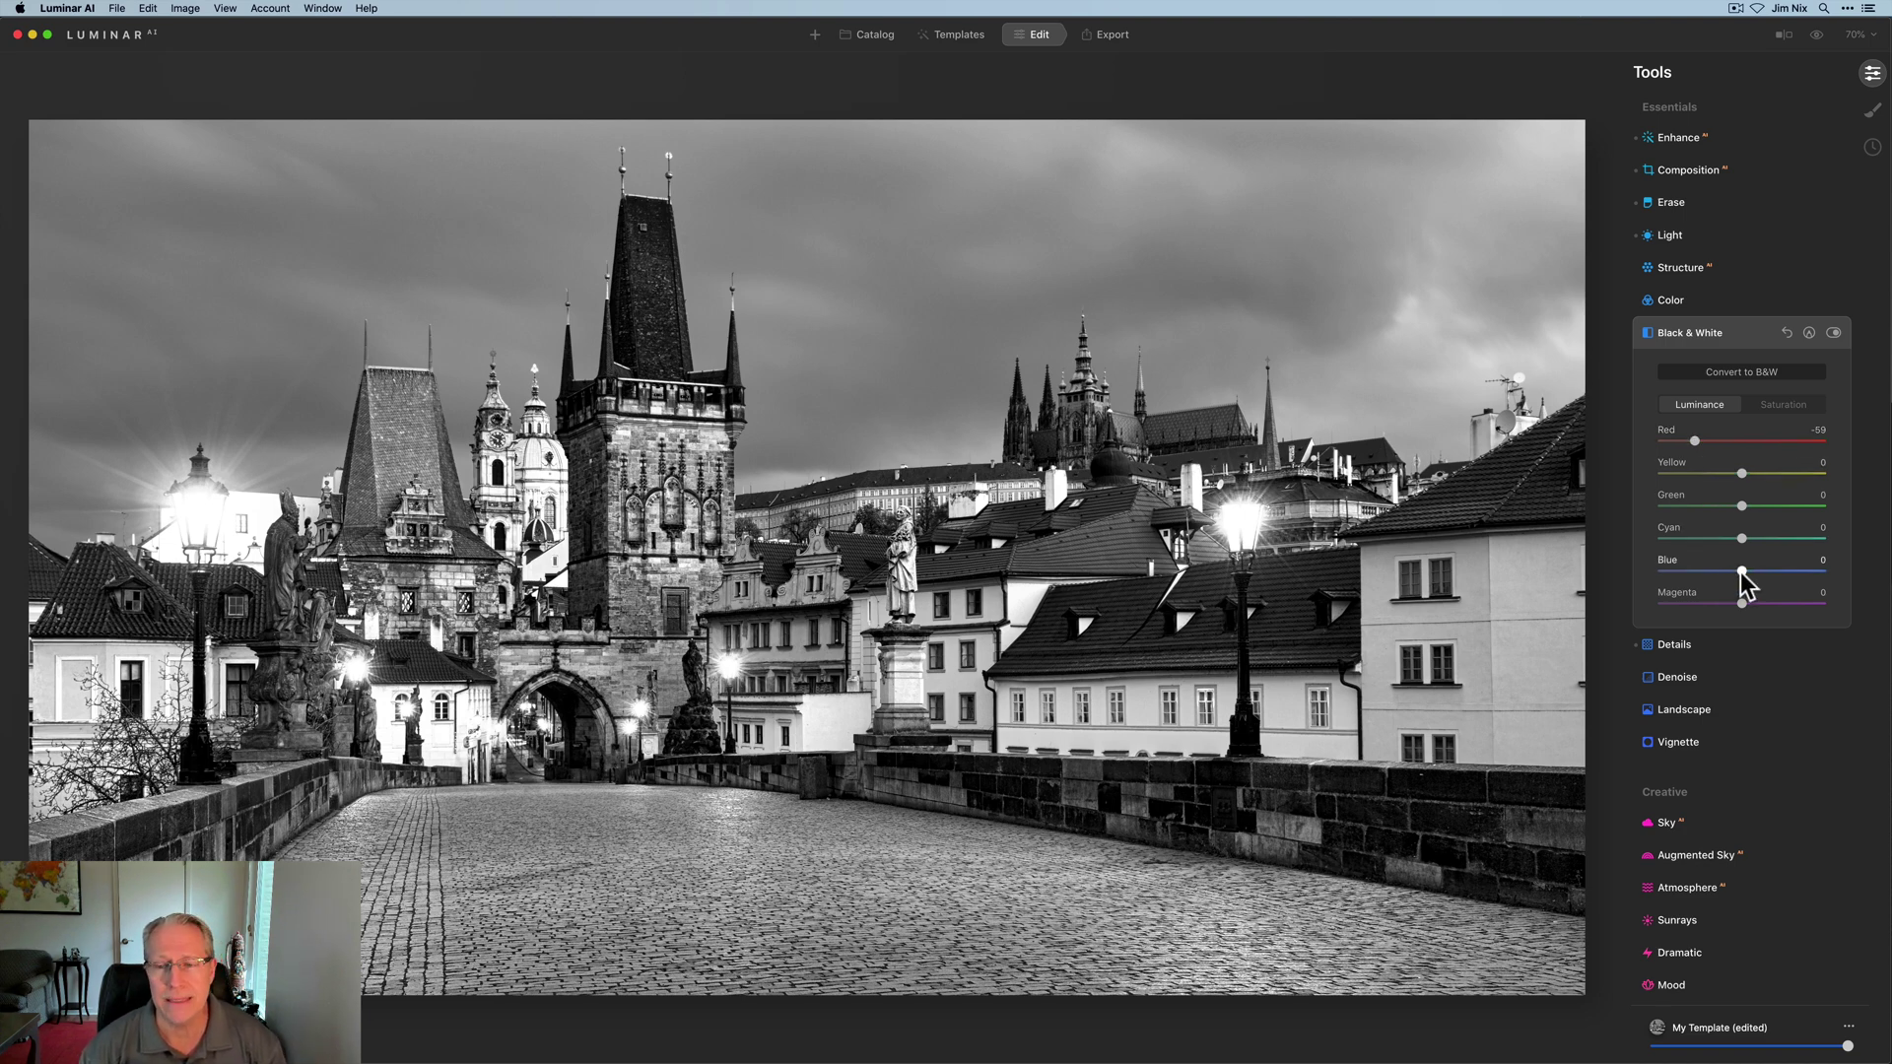
# Try lowering the Blue luminance to -7 and to -100, resetting it to 0 after each attempt
pyautogui.moveTo(1750, 569)
pyautogui.mouseDown()
pyautogui.moveTo(1778, 568)
pyautogui.moveTo(1731, 567)
pyautogui.mouseUp()
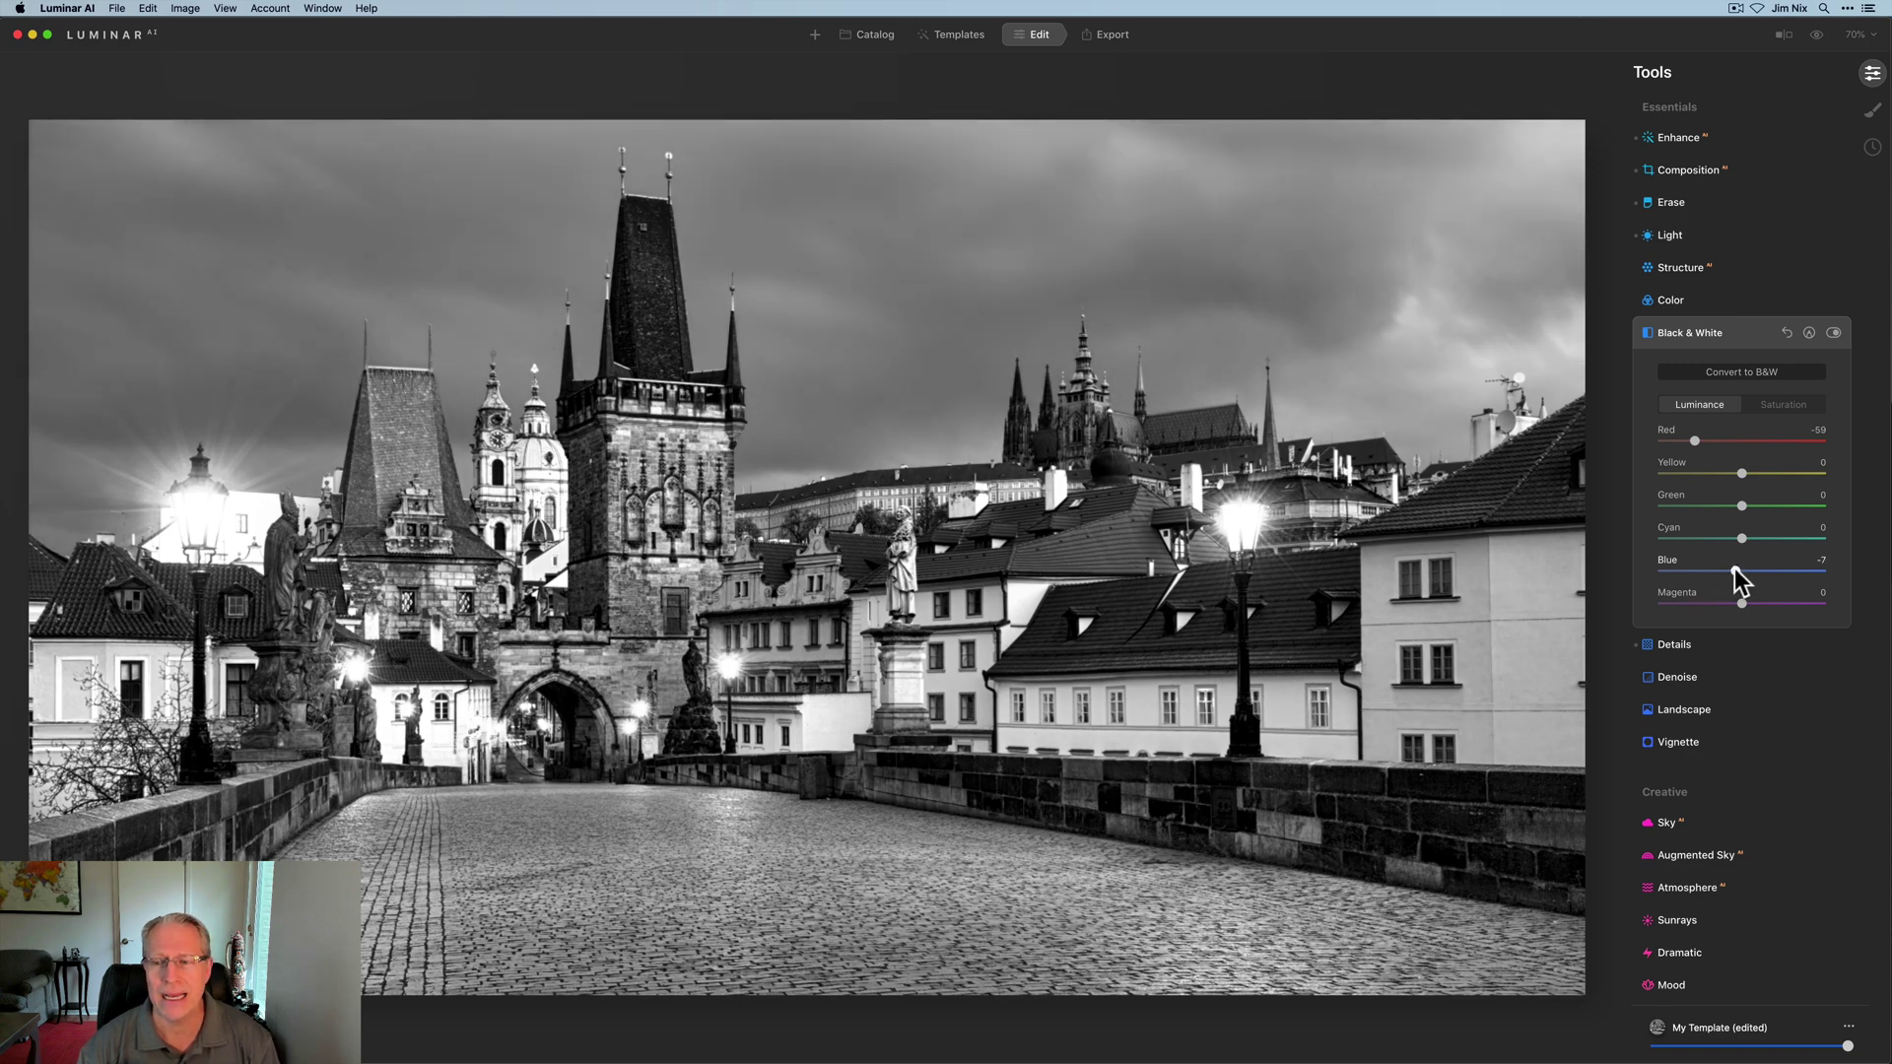
pyautogui.doubleClick(1666, 560)
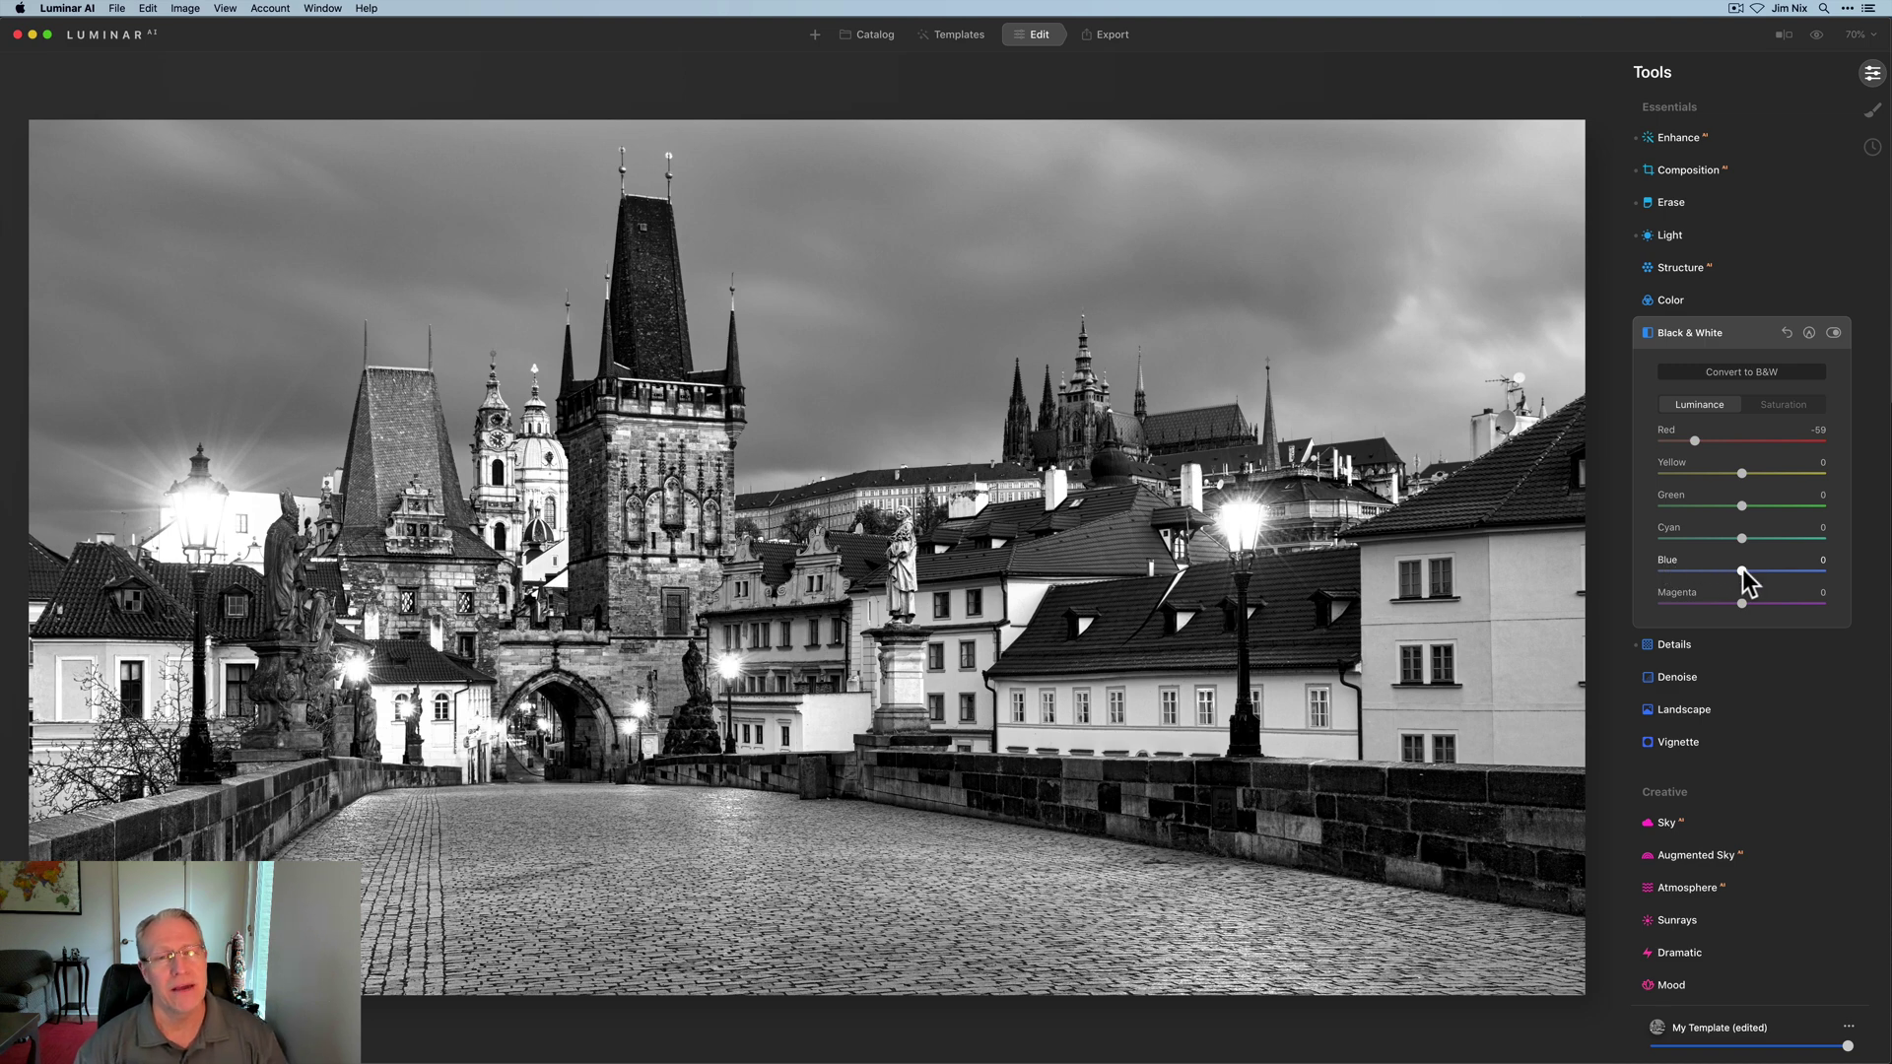
pyautogui.moveTo(1742, 570); pyautogui.dragTo(1618, 571)
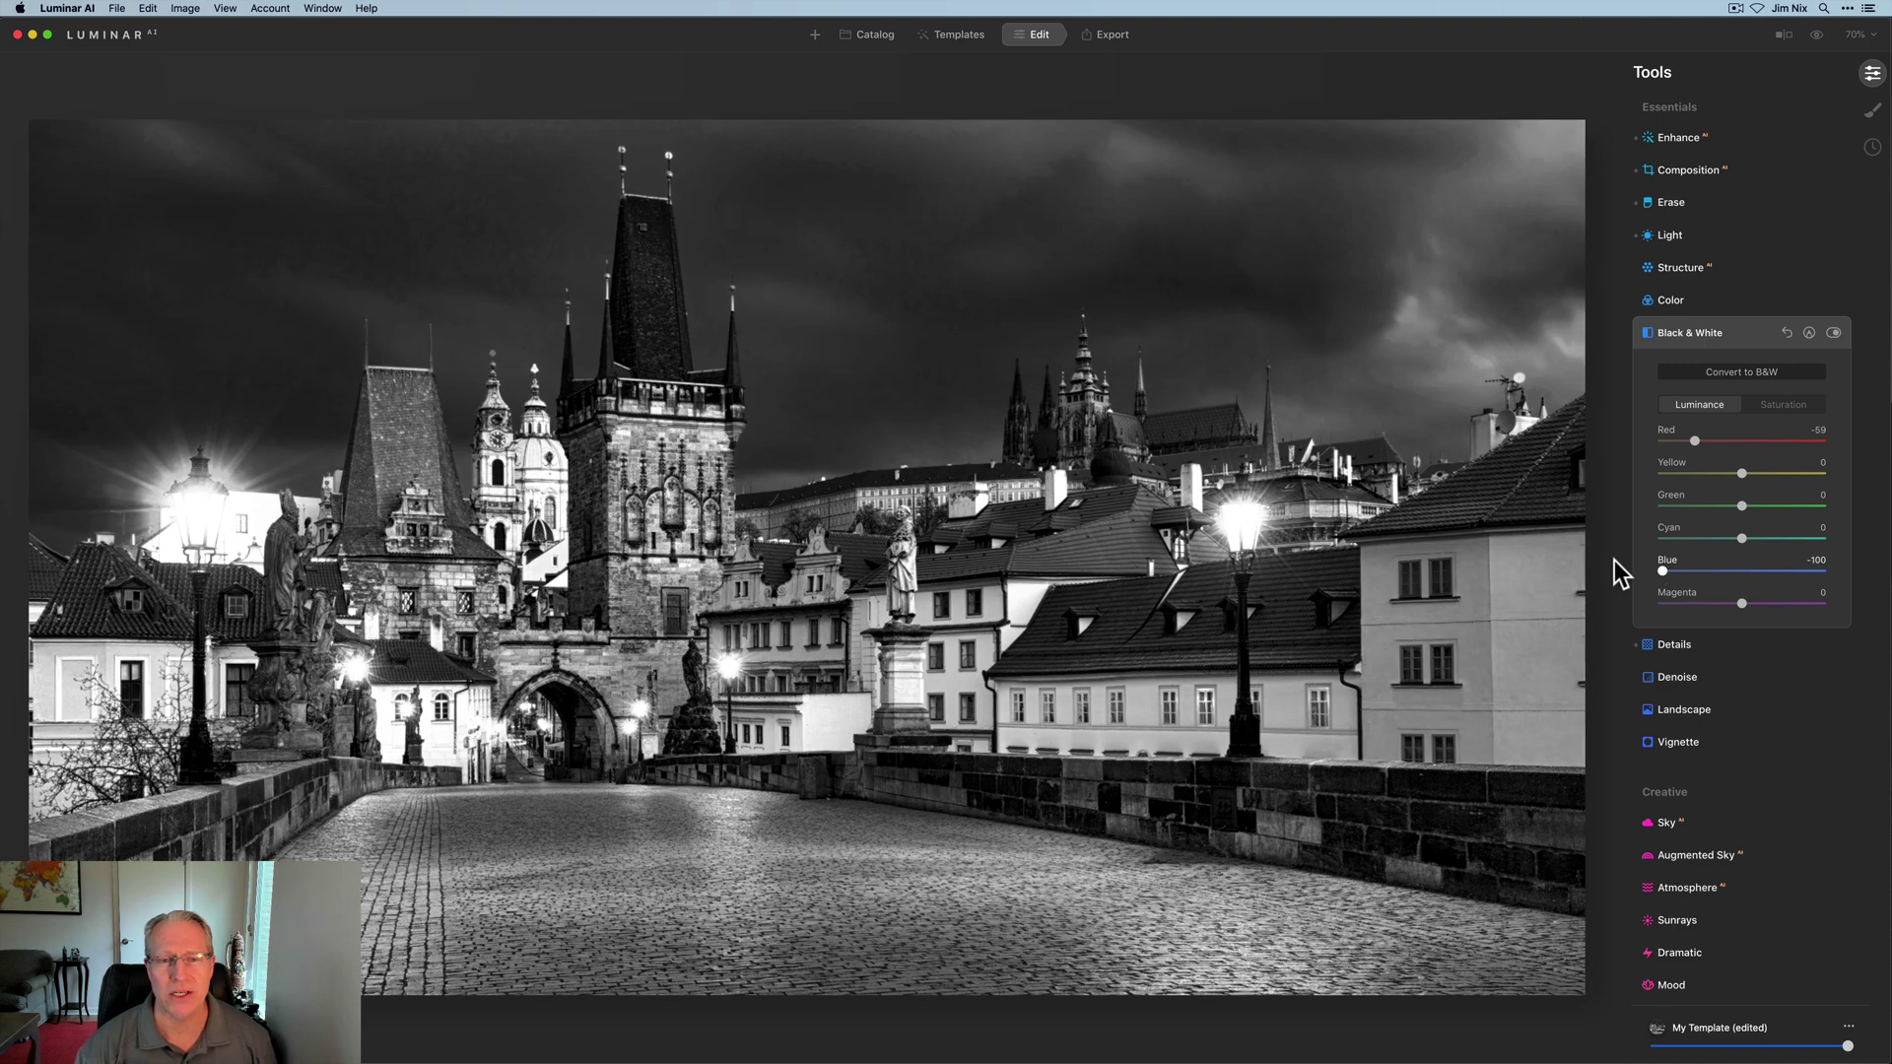
pyautogui.click(1577, 554)
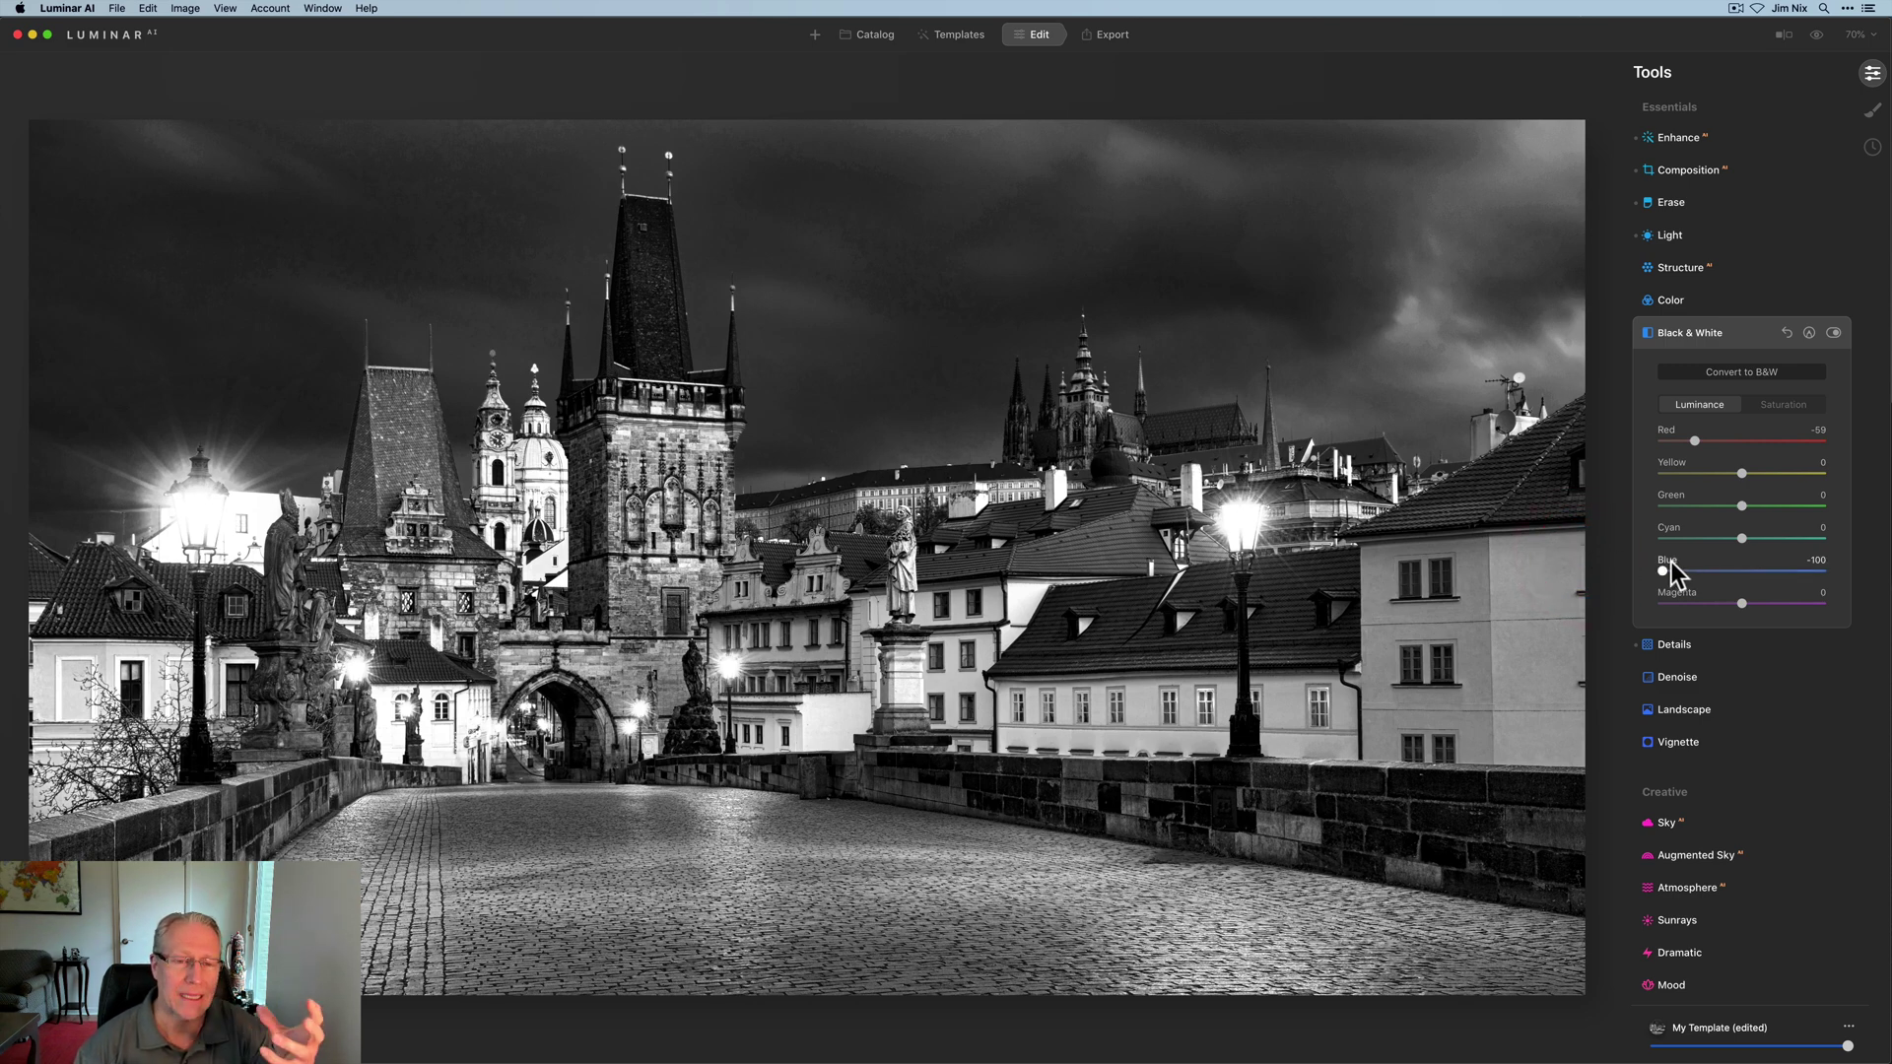
pyautogui.doubleClick(1671, 568)
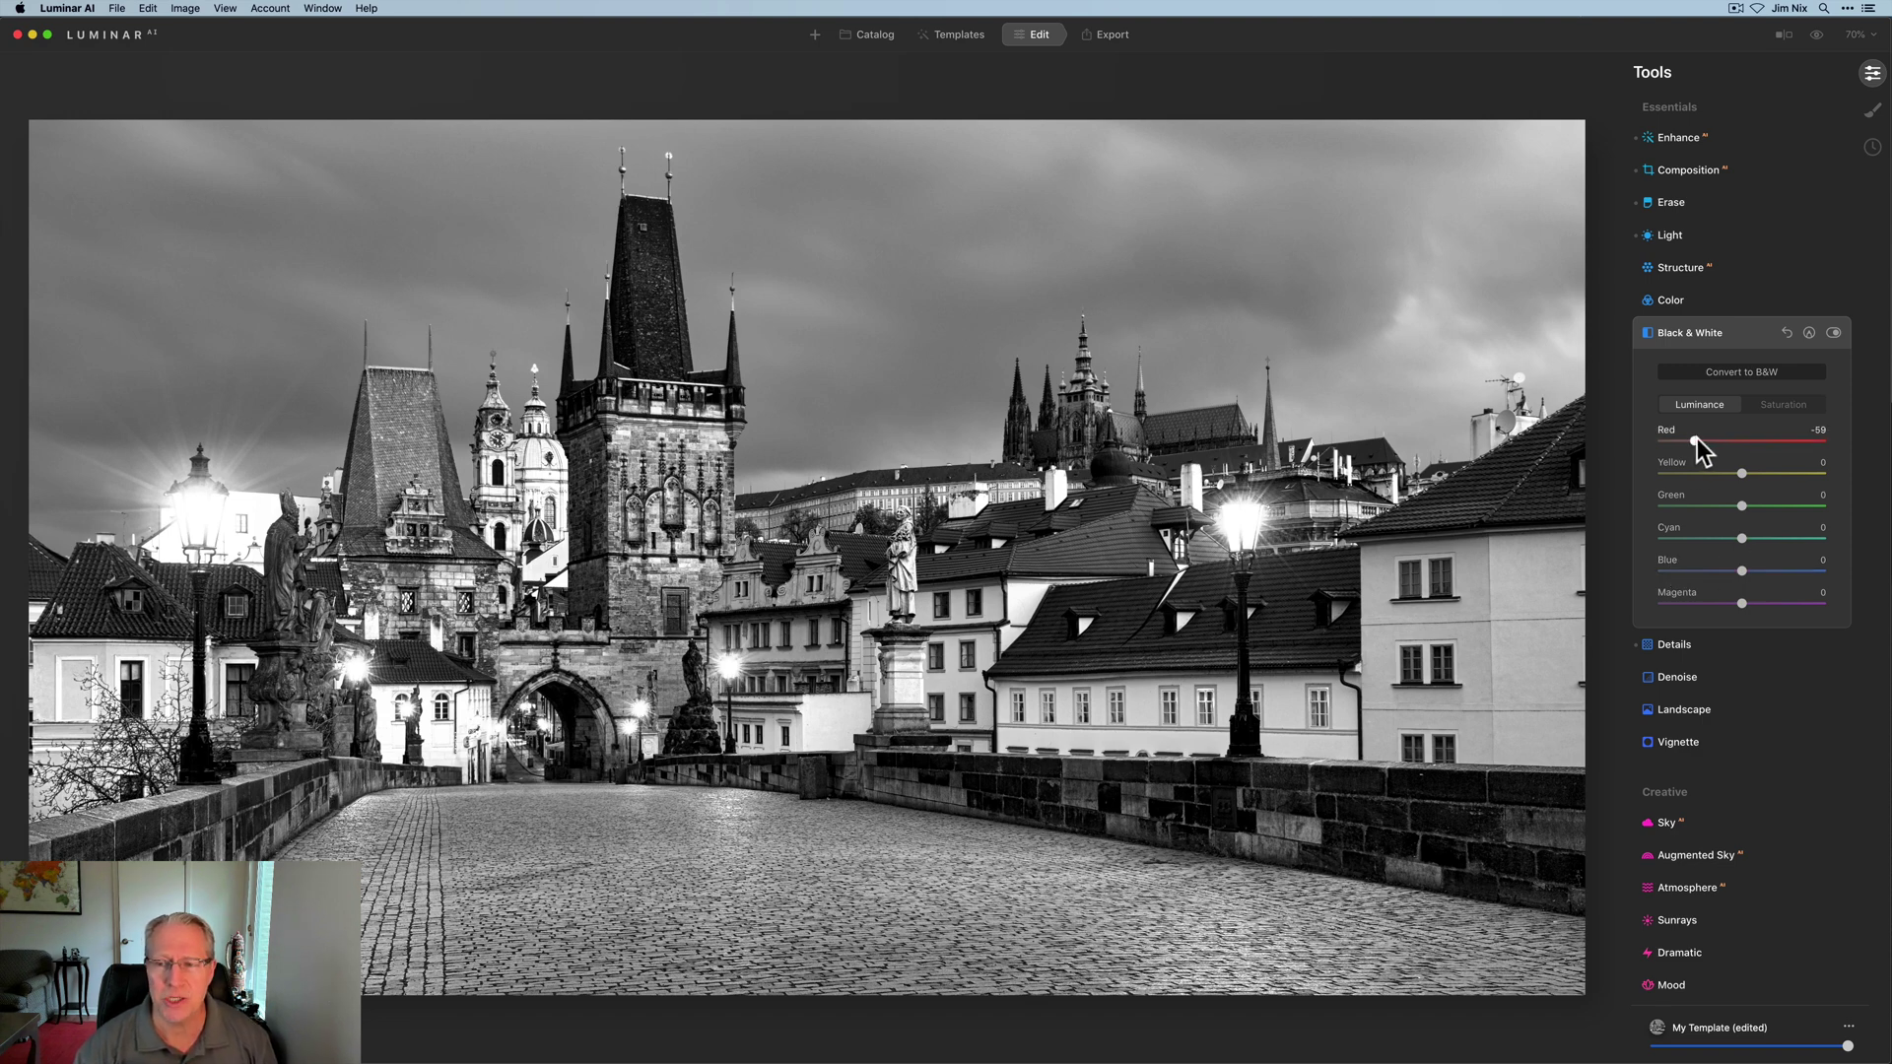
# Set the Red luminance in the Color tool's HSL adjustments to -45
pyautogui.click(1683, 300)
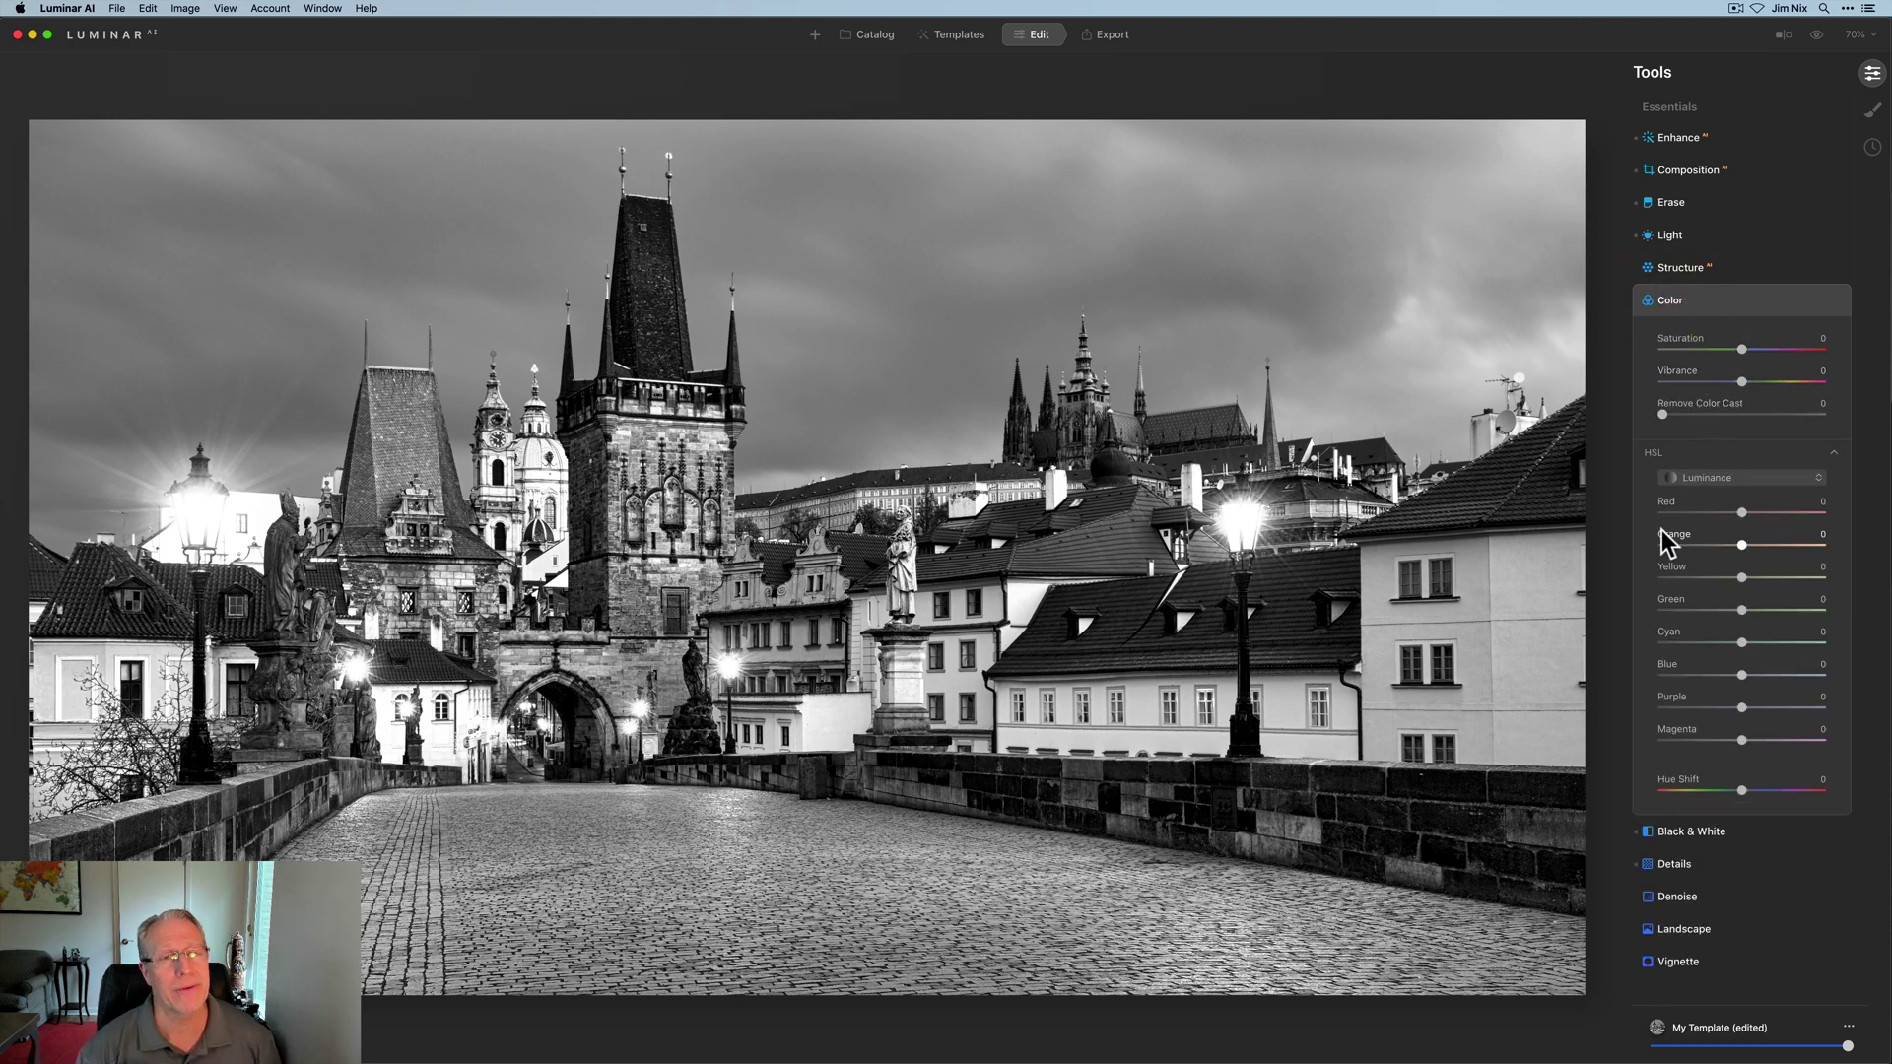
pyautogui.moveTo(1741, 512)
pyautogui.mouseDown()
pyautogui.moveTo(1820, 506)
pyautogui.moveTo(1694, 503)
pyautogui.moveTo(1734, 499)
pyautogui.mouseUp()
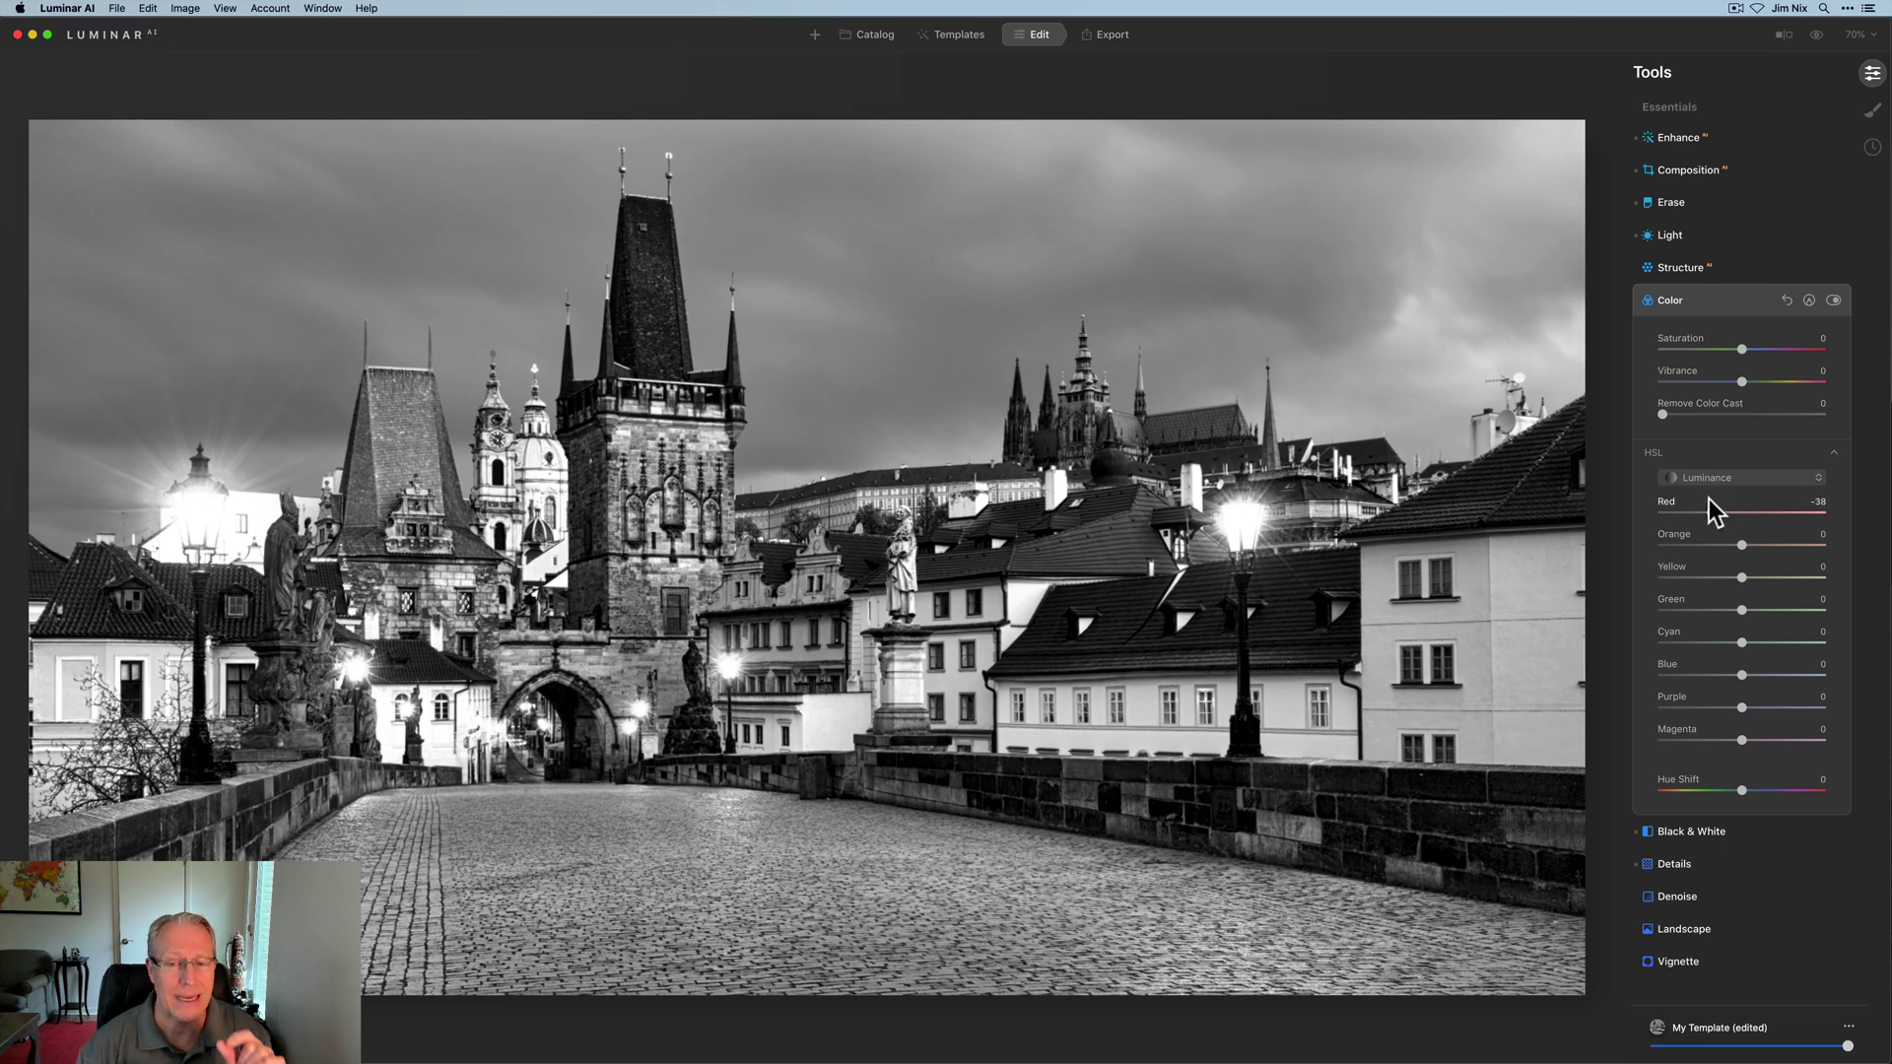
pyautogui.moveTo(1705, 499); pyautogui.dragTo(1701, 498)
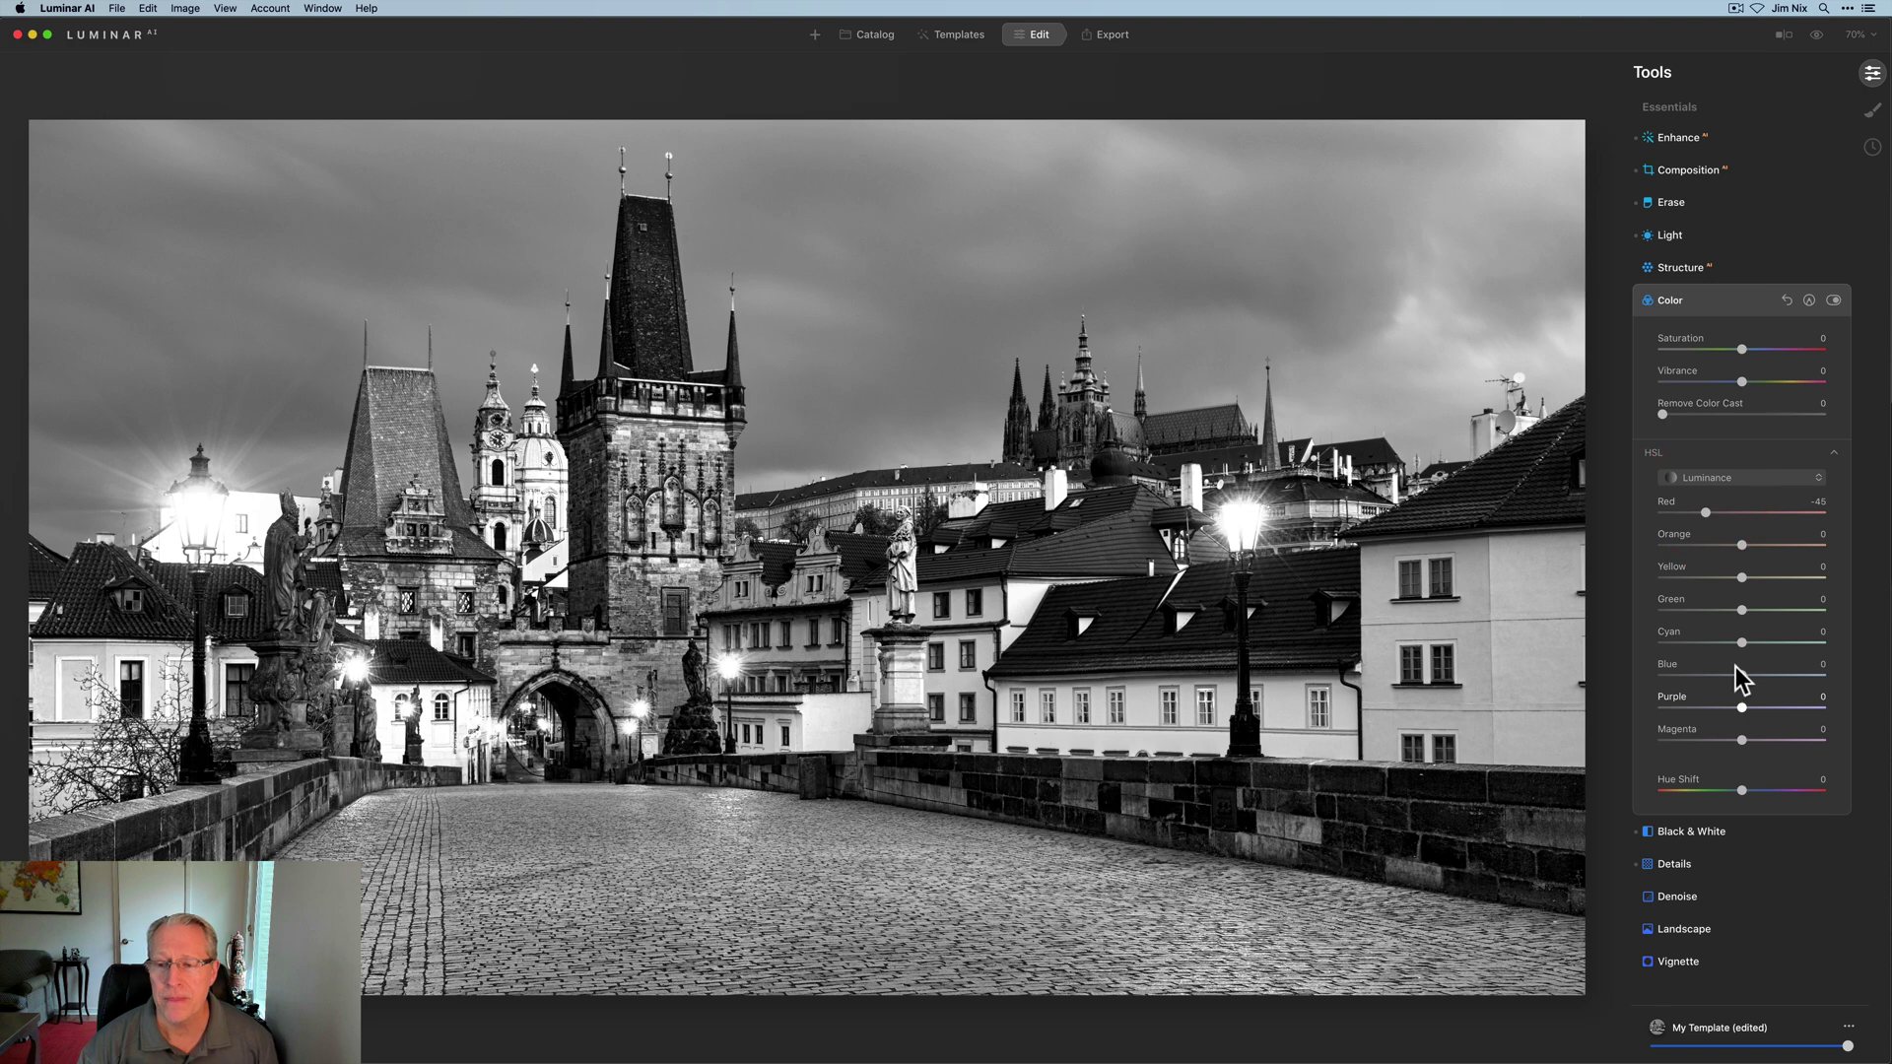
# Try shifting the Blue luminance in the Color tool's HSL adjustments, then reset it to 0
pyautogui.moveTo(1742, 675)
pyautogui.mouseDown()
pyautogui.moveTo(1652, 670)
pyautogui.moveTo(1728, 660)
pyautogui.mouseUp()
pyautogui.doubleClick(1675, 664)
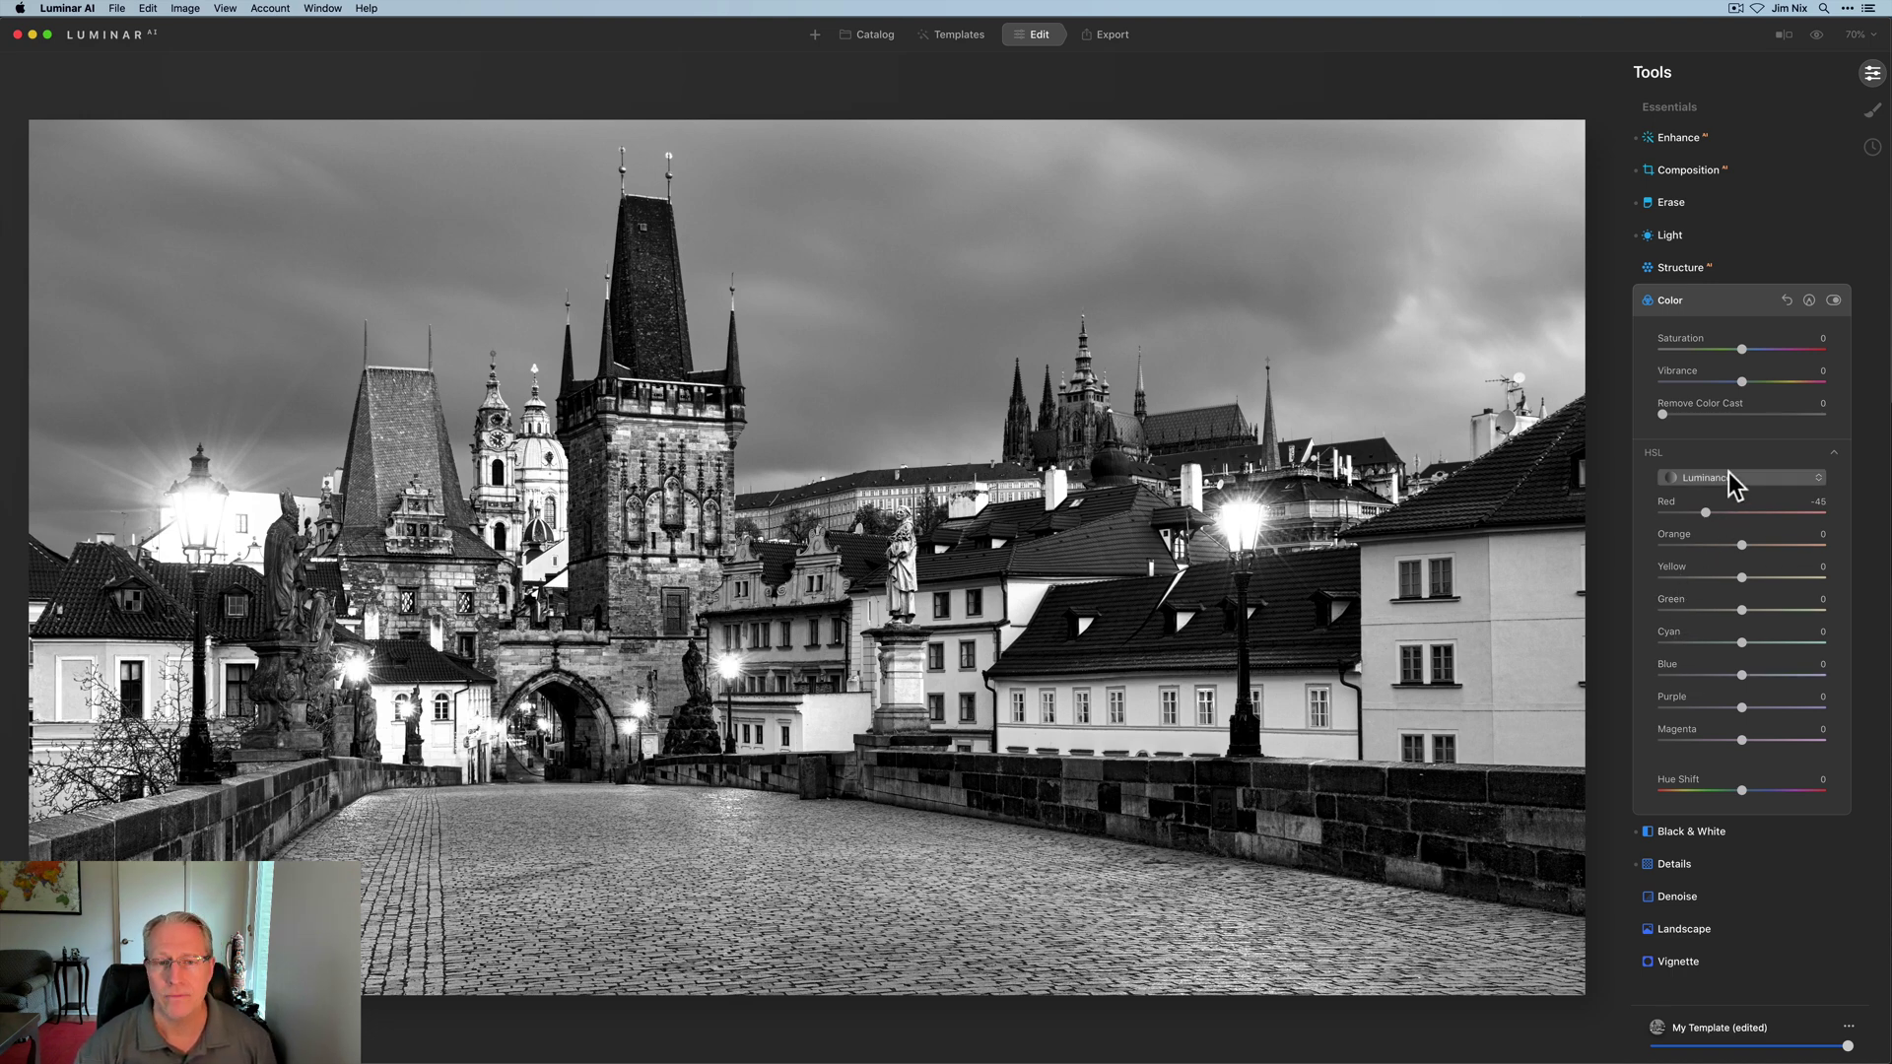
pyautogui.click(1726, 301)
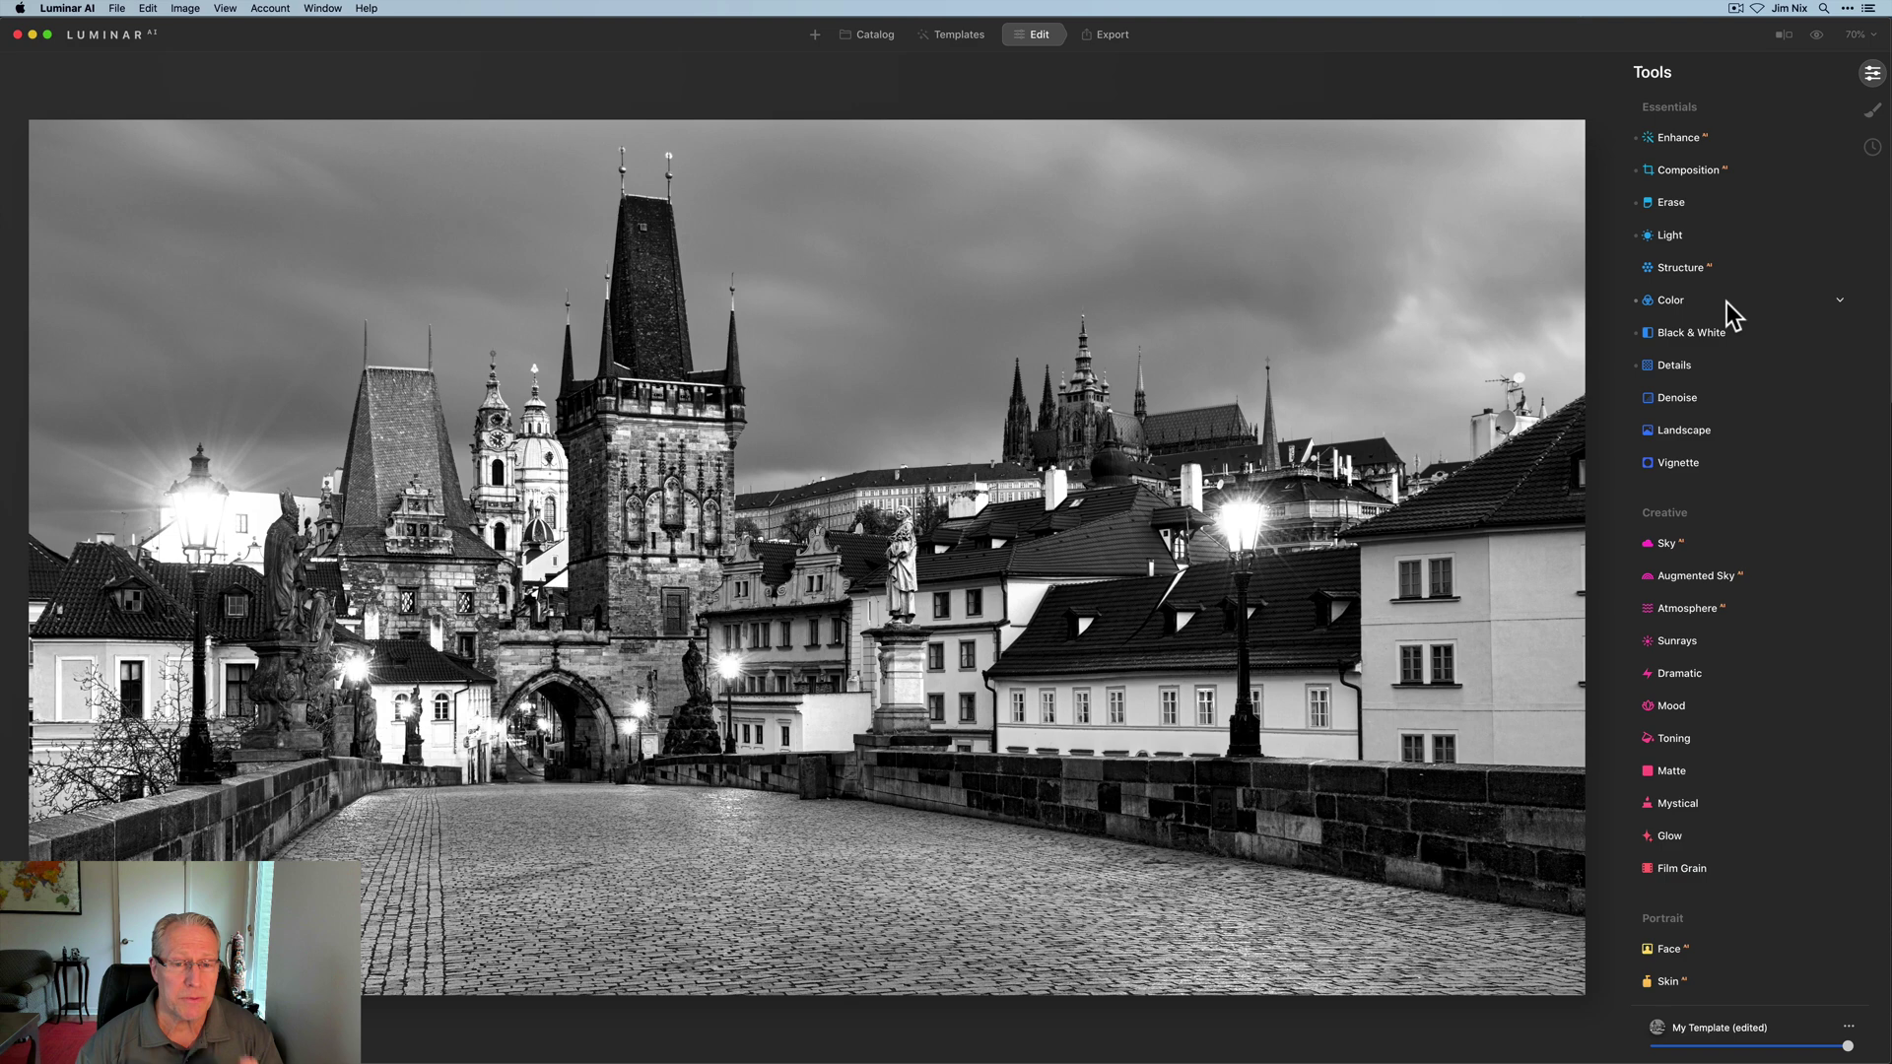
# Compare the color and black-and-white versions of the photo twice, leaving the black-and-white conversion applied
pyautogui.click(1697, 332)
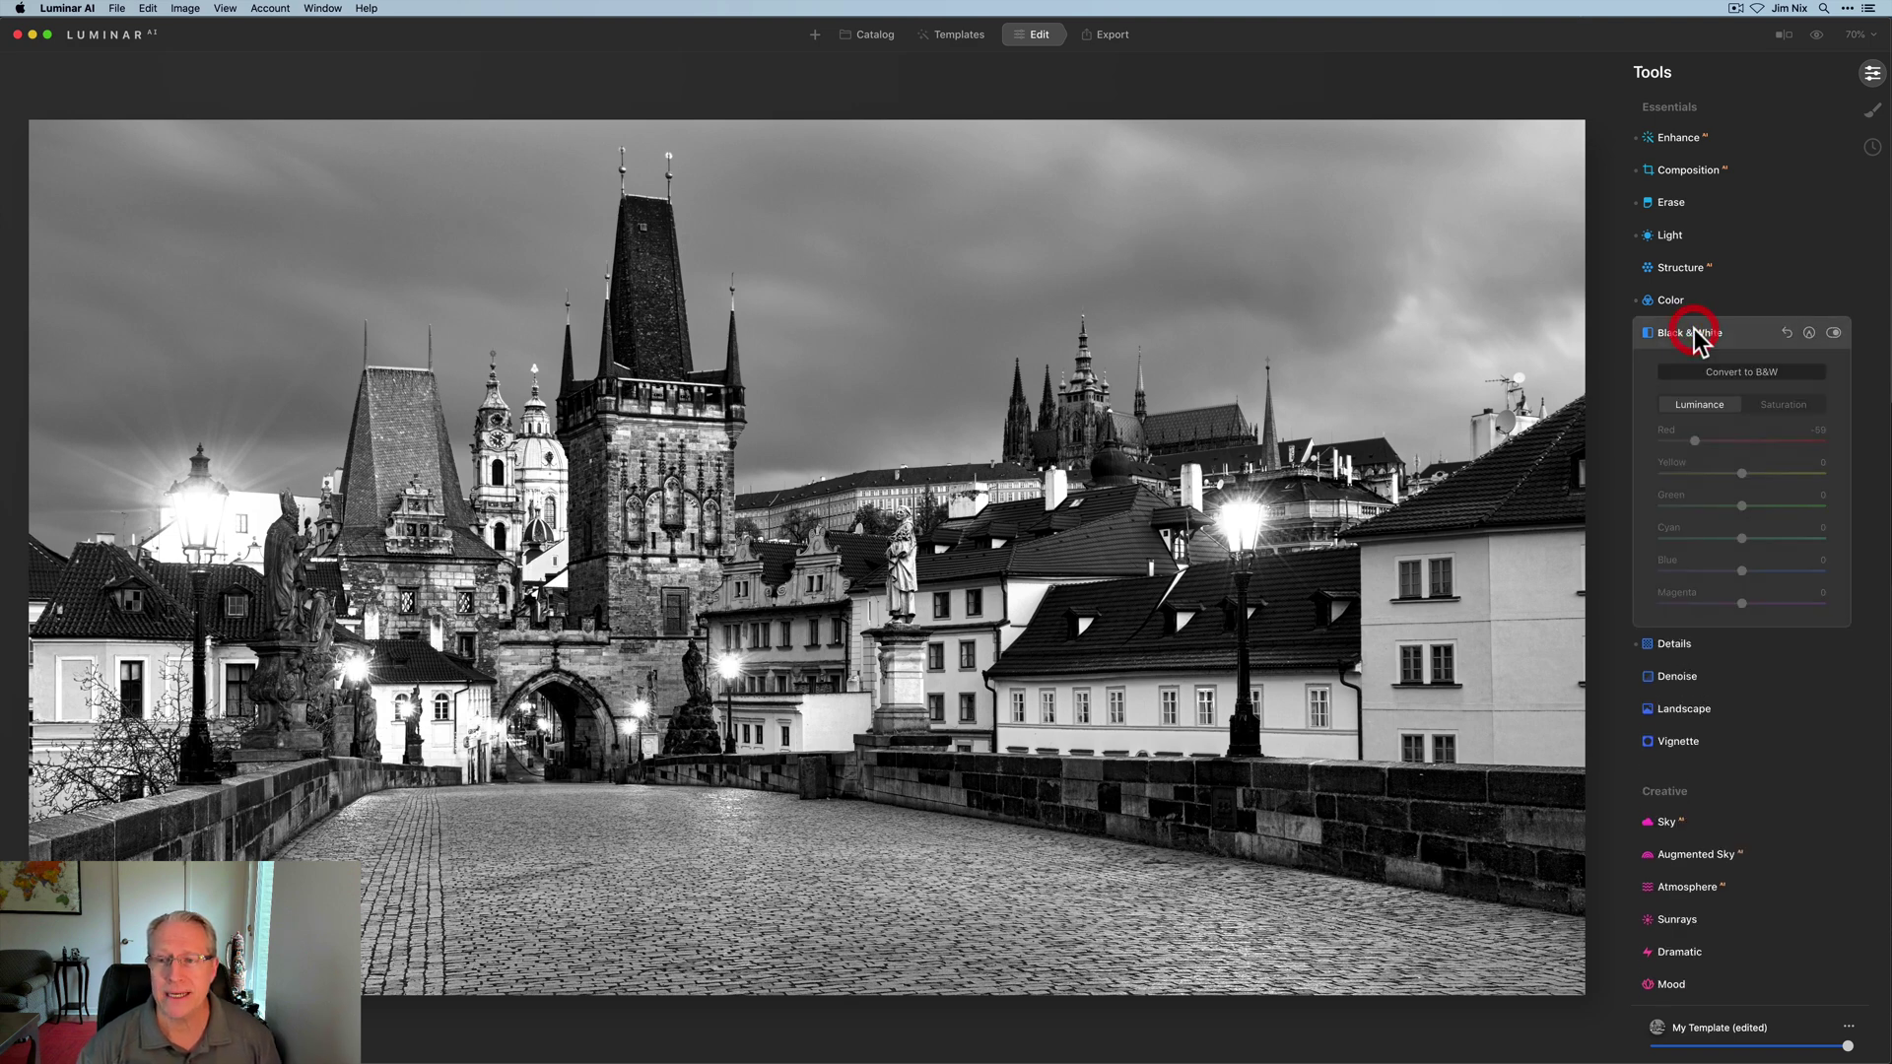
pyautogui.click(1728, 372)
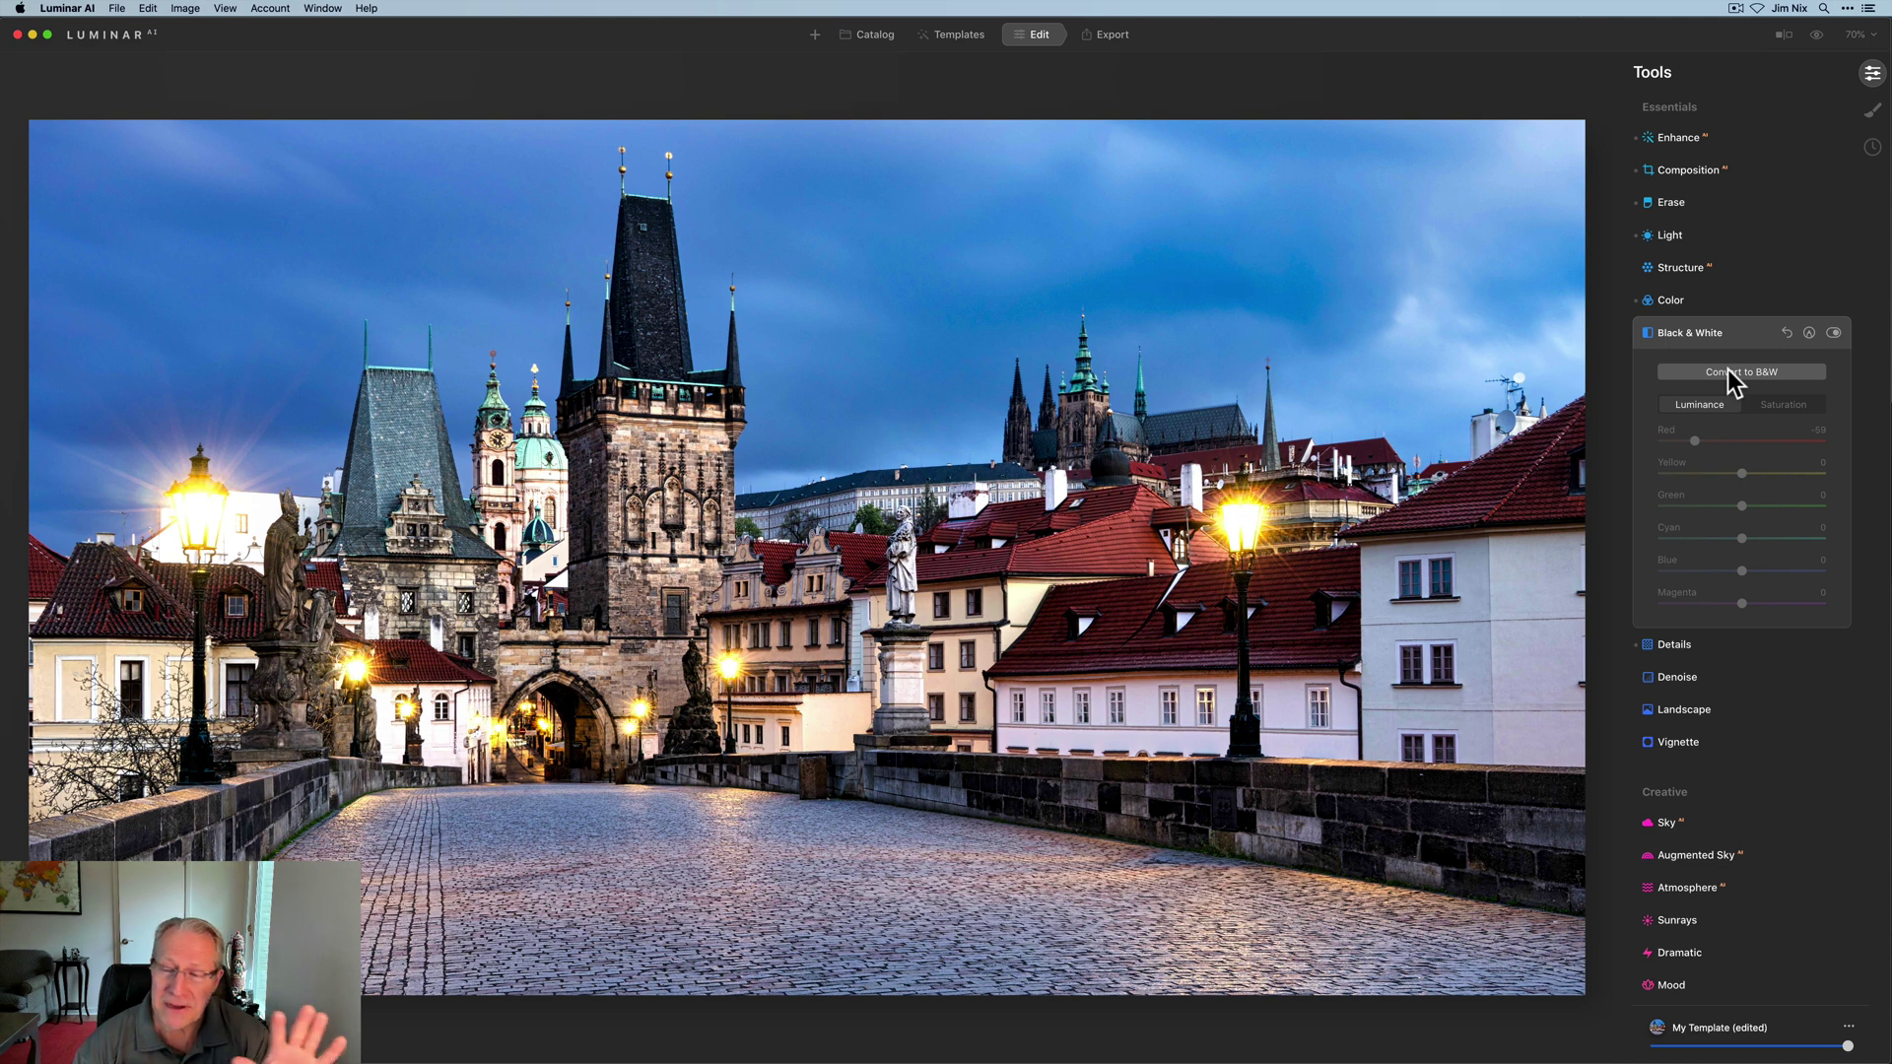
pyautogui.click(1729, 371)
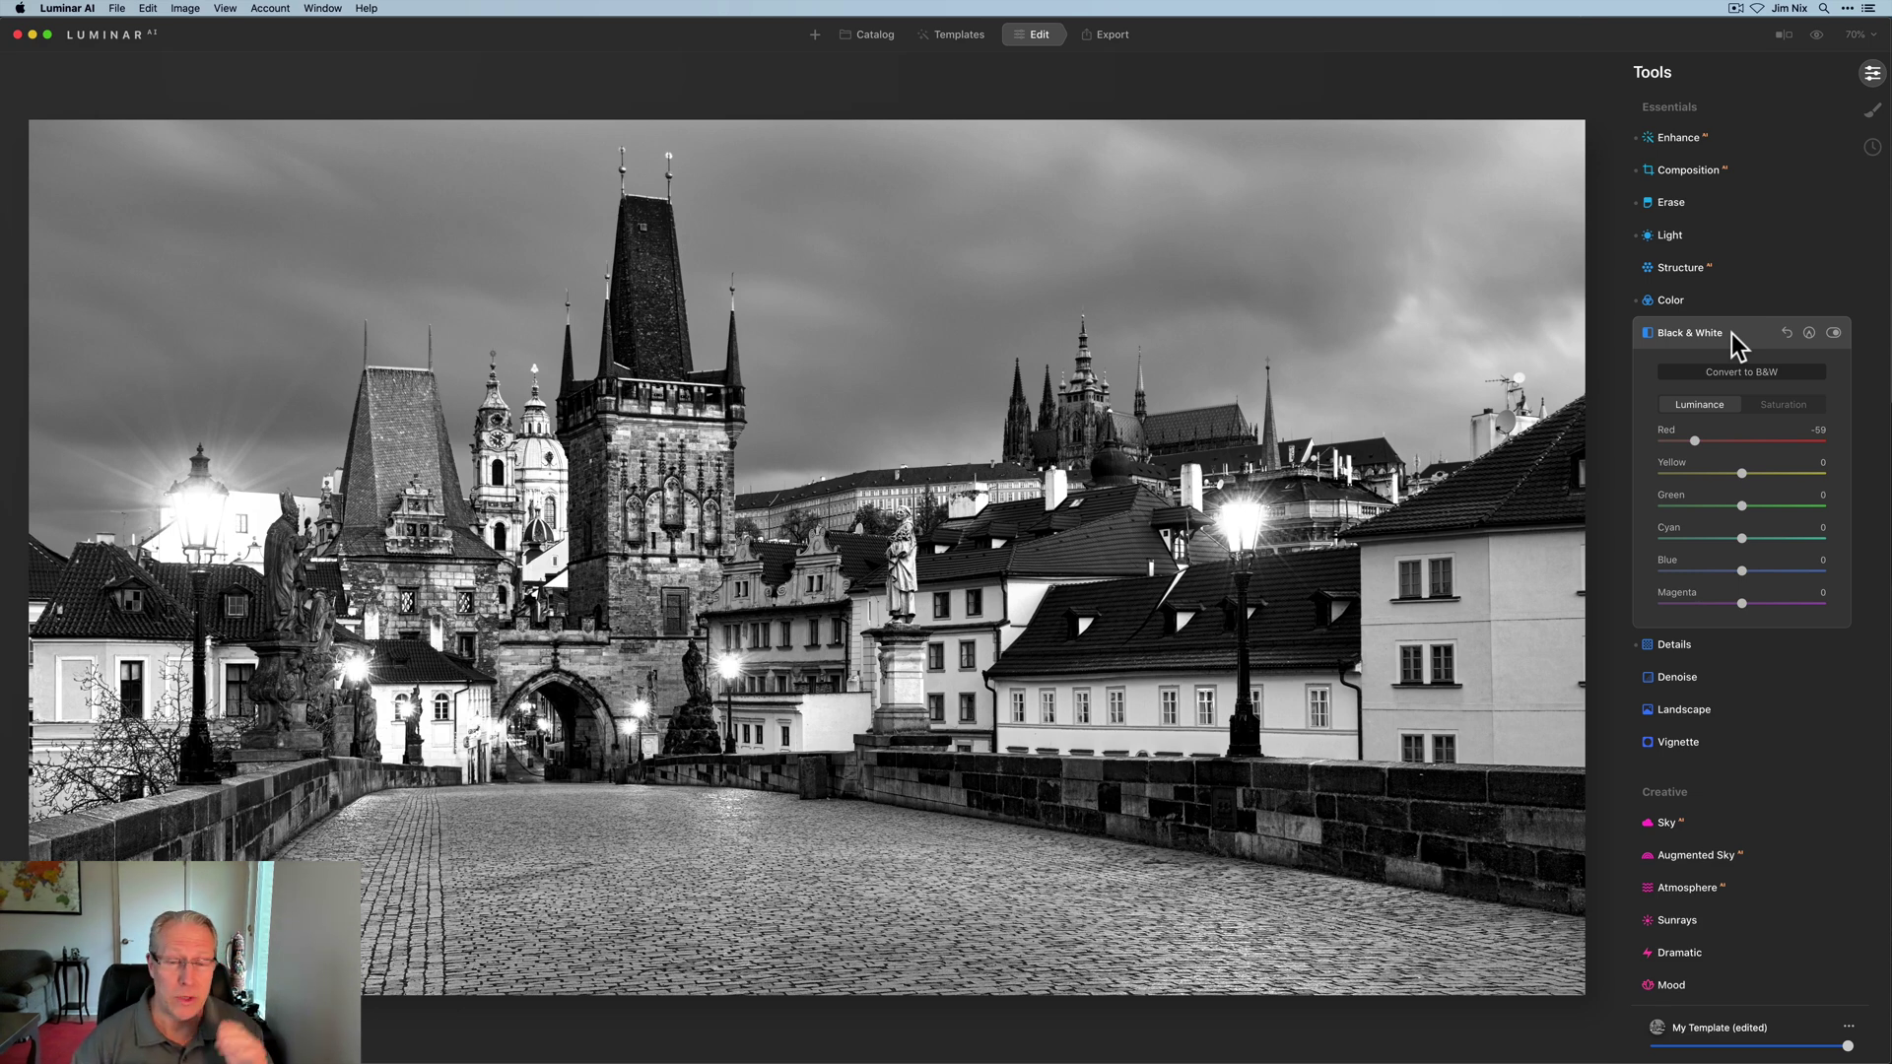
pyautogui.click(1736, 371)
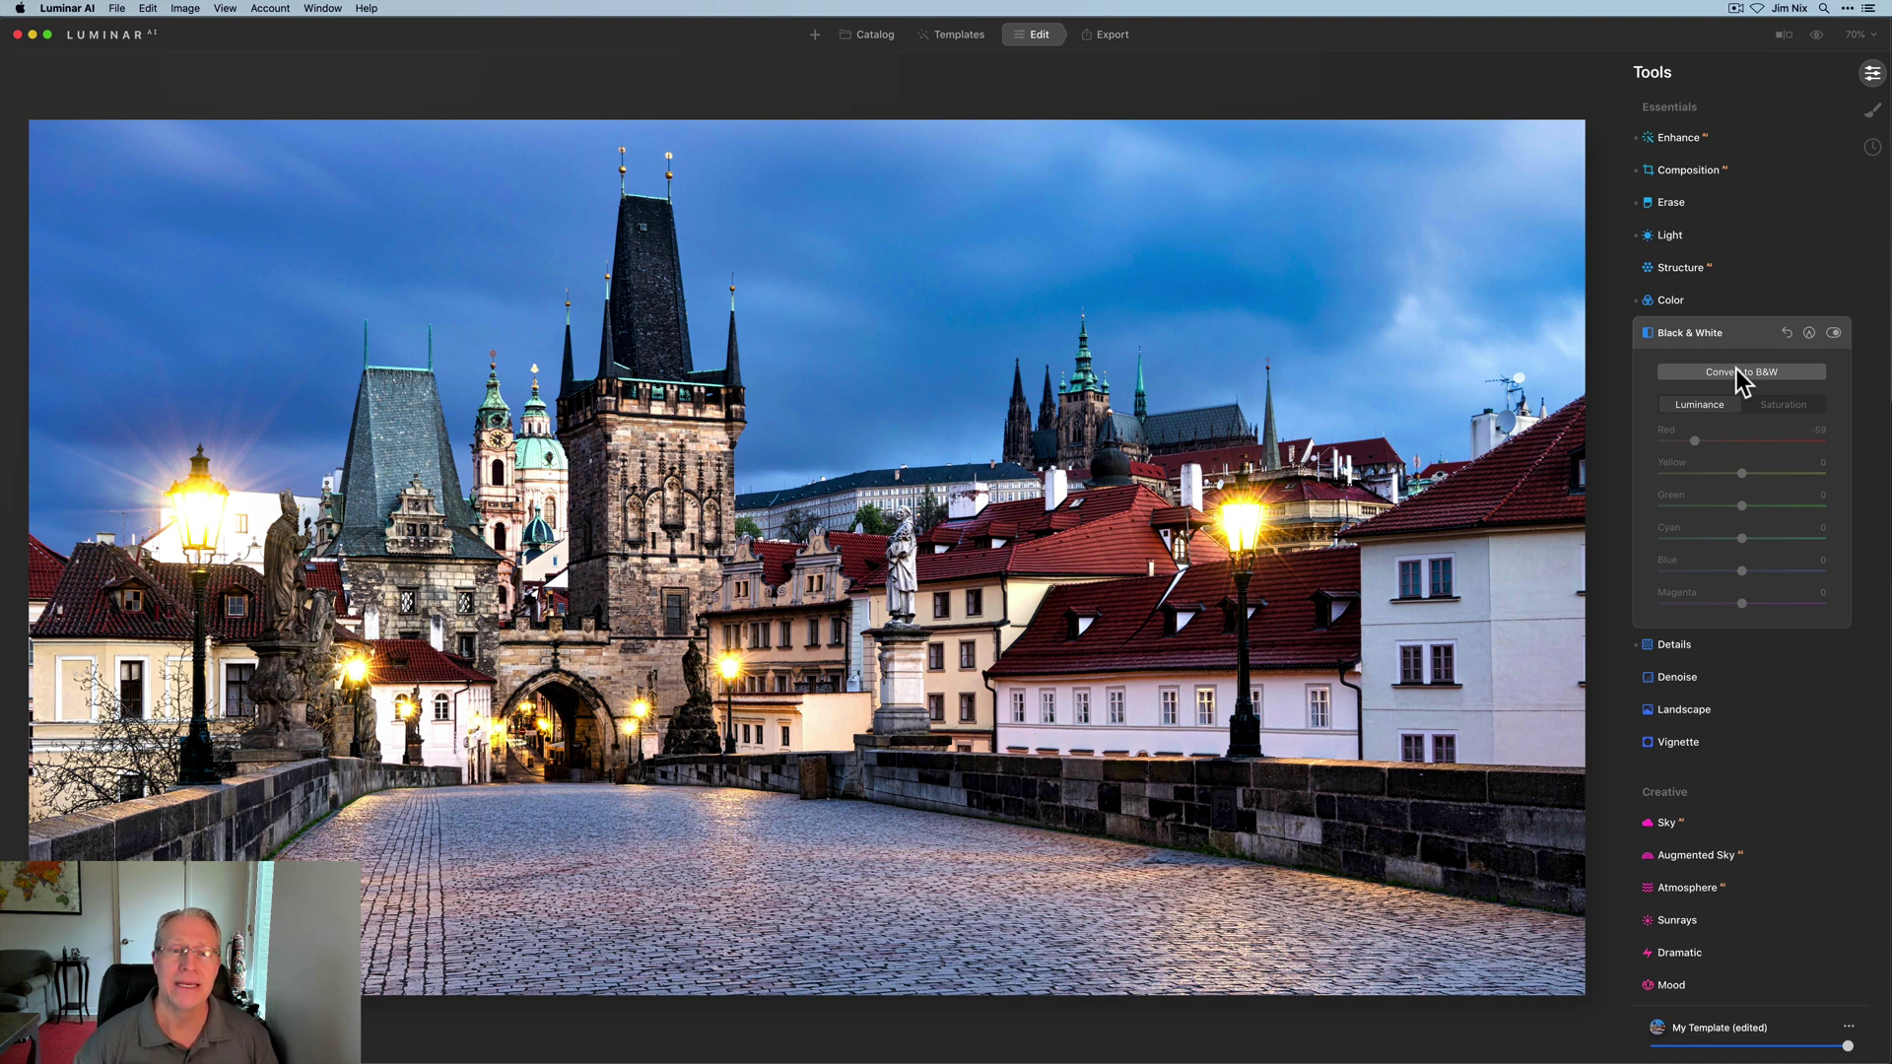
pyautogui.click(1737, 371)
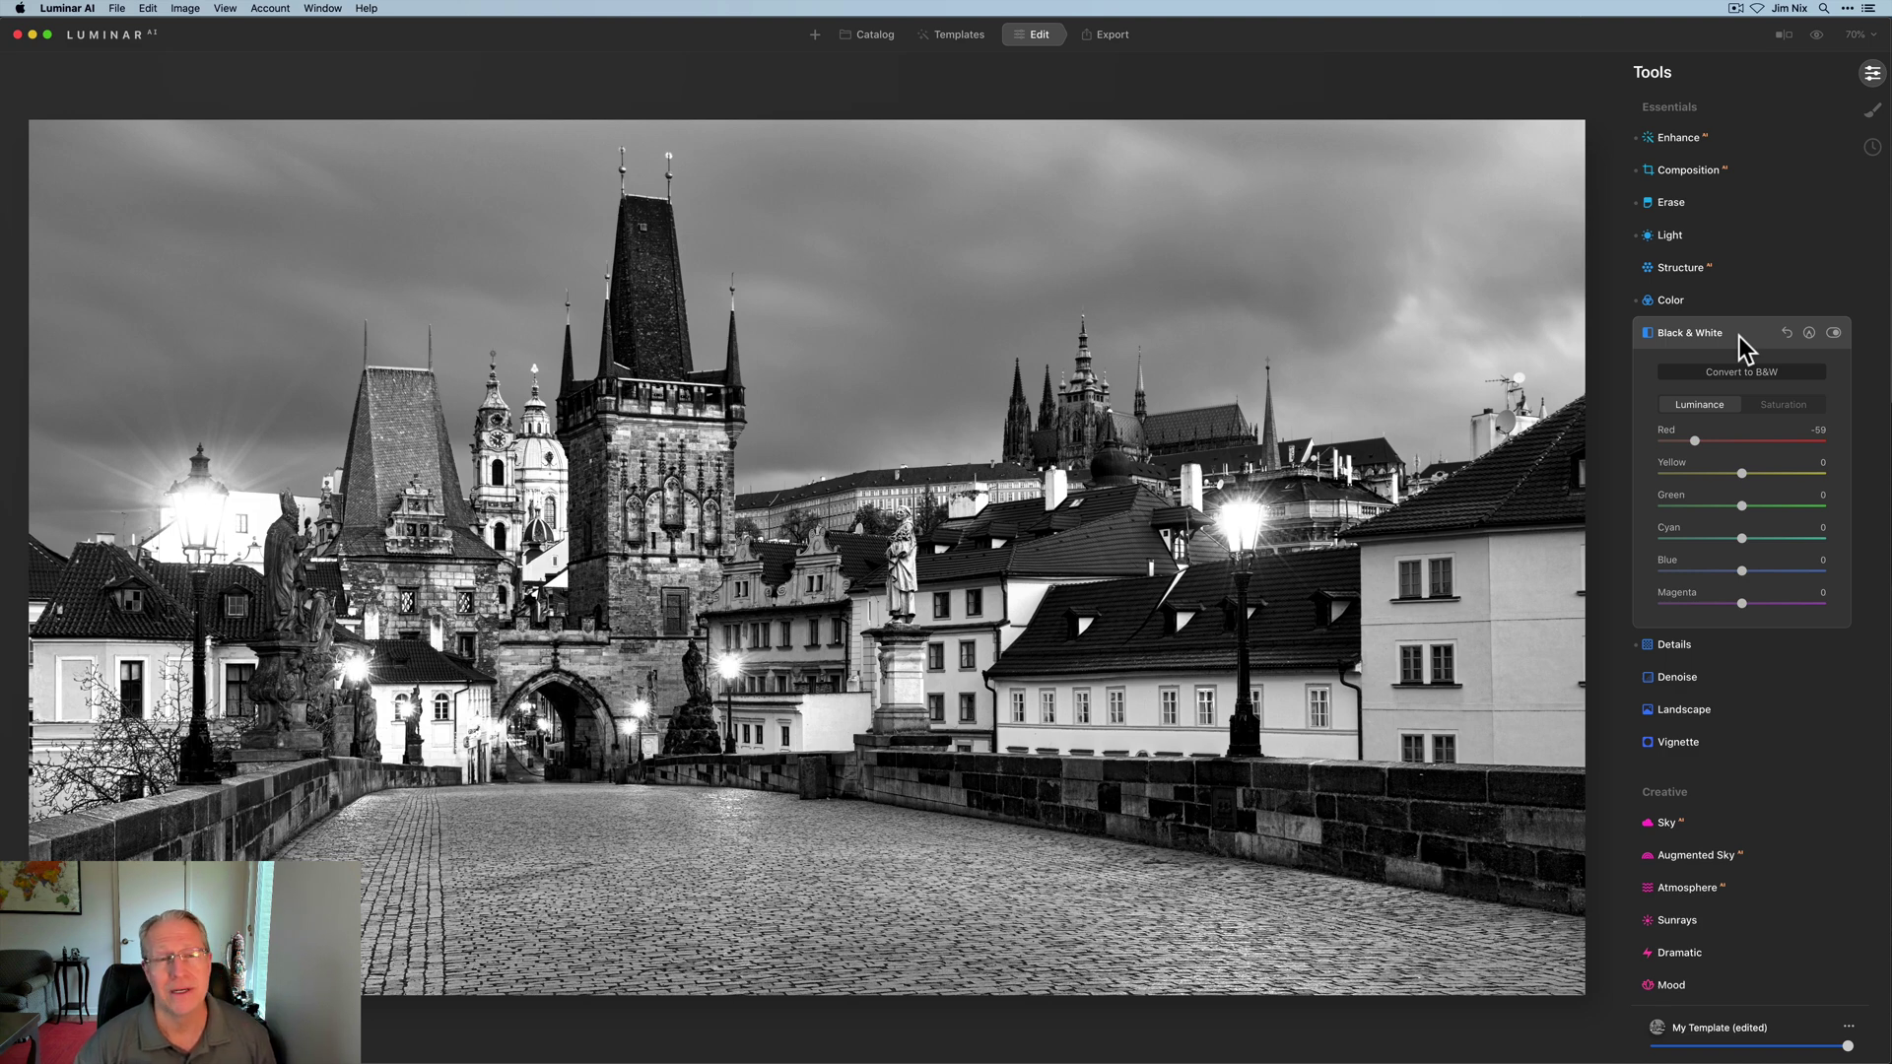
pyautogui.click(1740, 343)
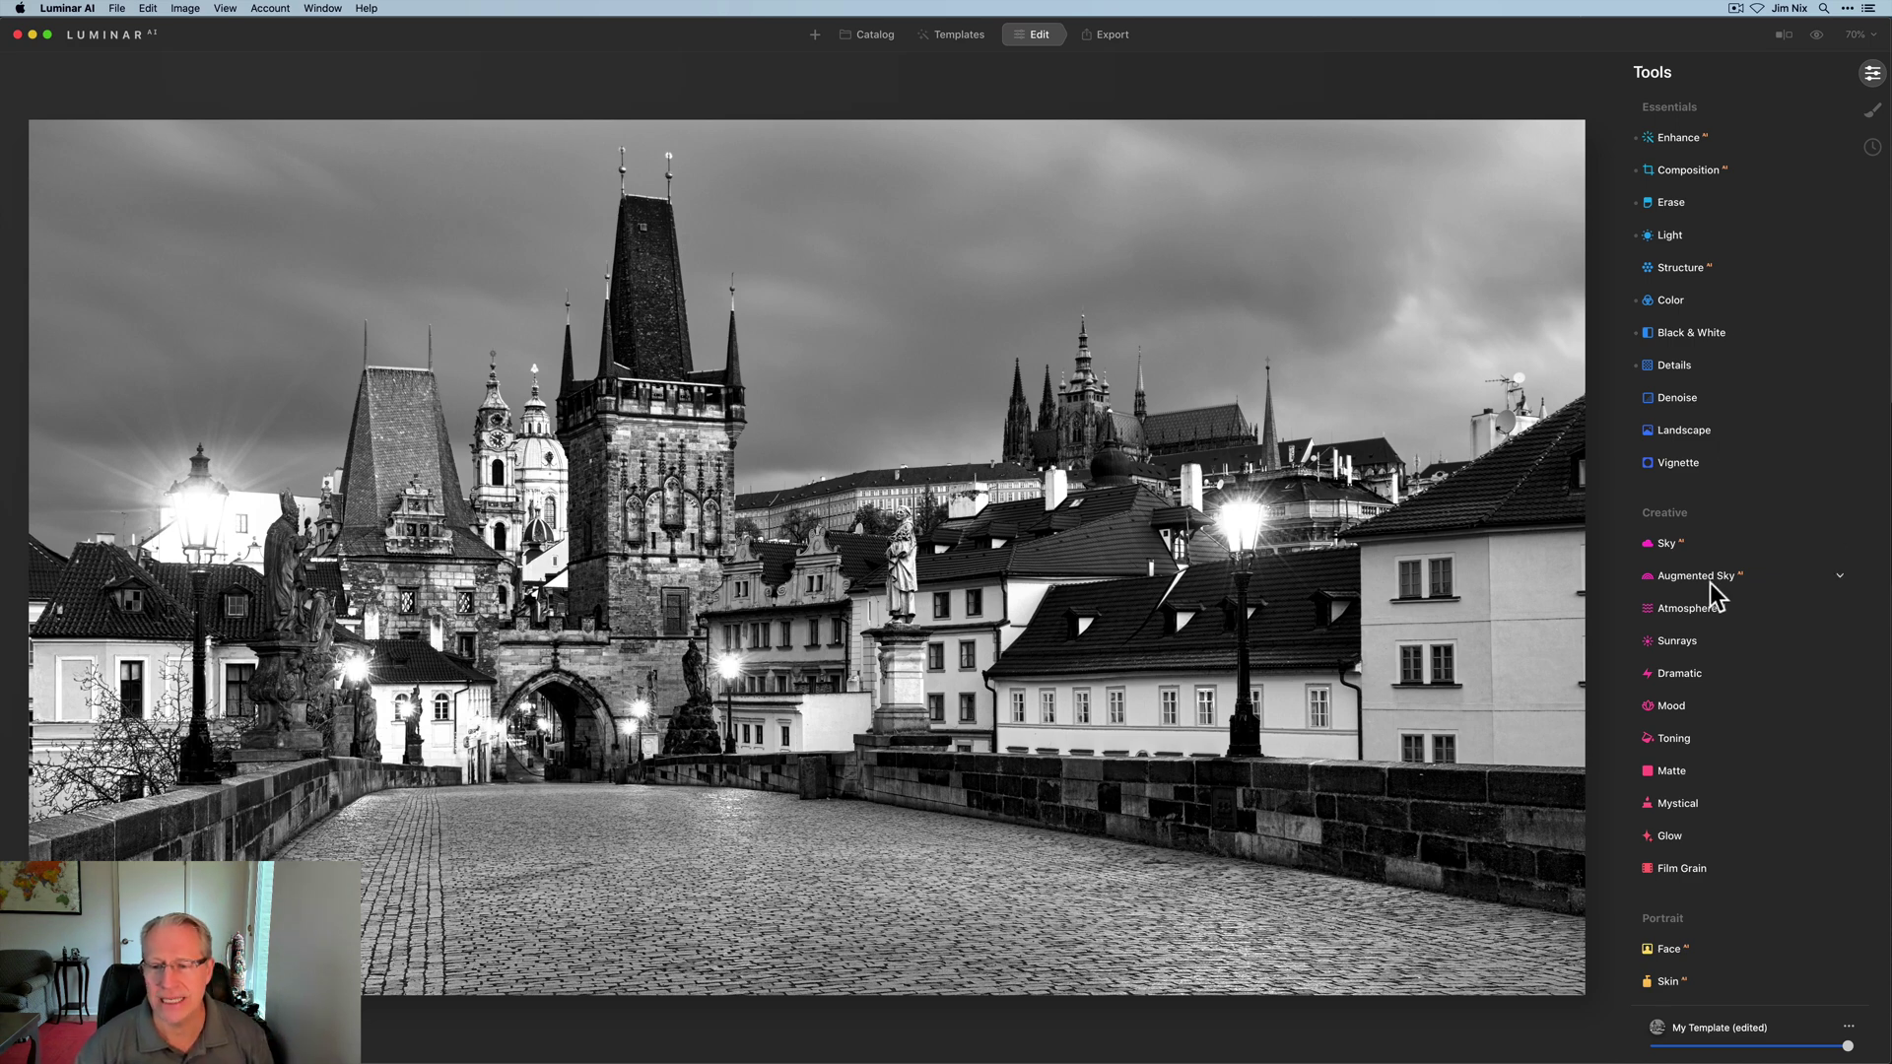
# Add a Mystical effect to the photo with an amount of 51
pyautogui.scroll(-3, 1719, 702)
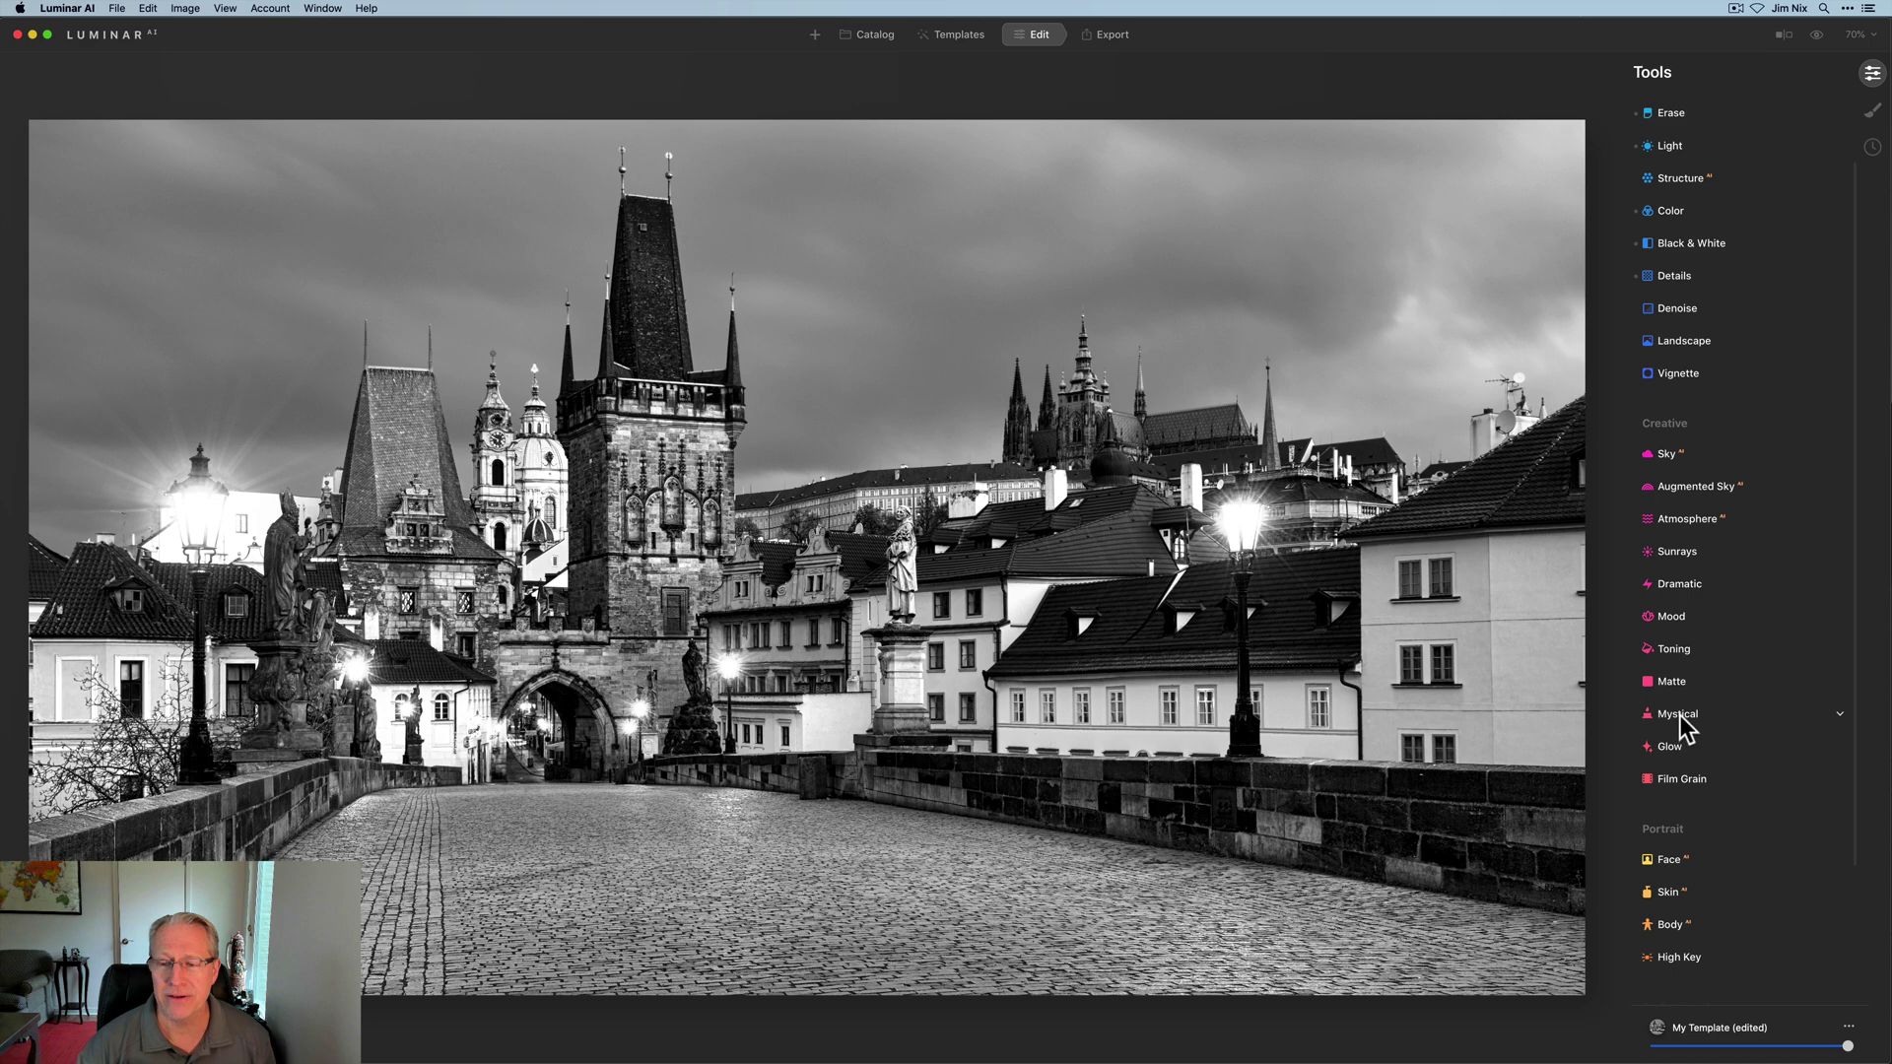
pyautogui.click(1681, 716)
pyautogui.moveTo(1665, 674); pyautogui.dragTo(1769, 661)
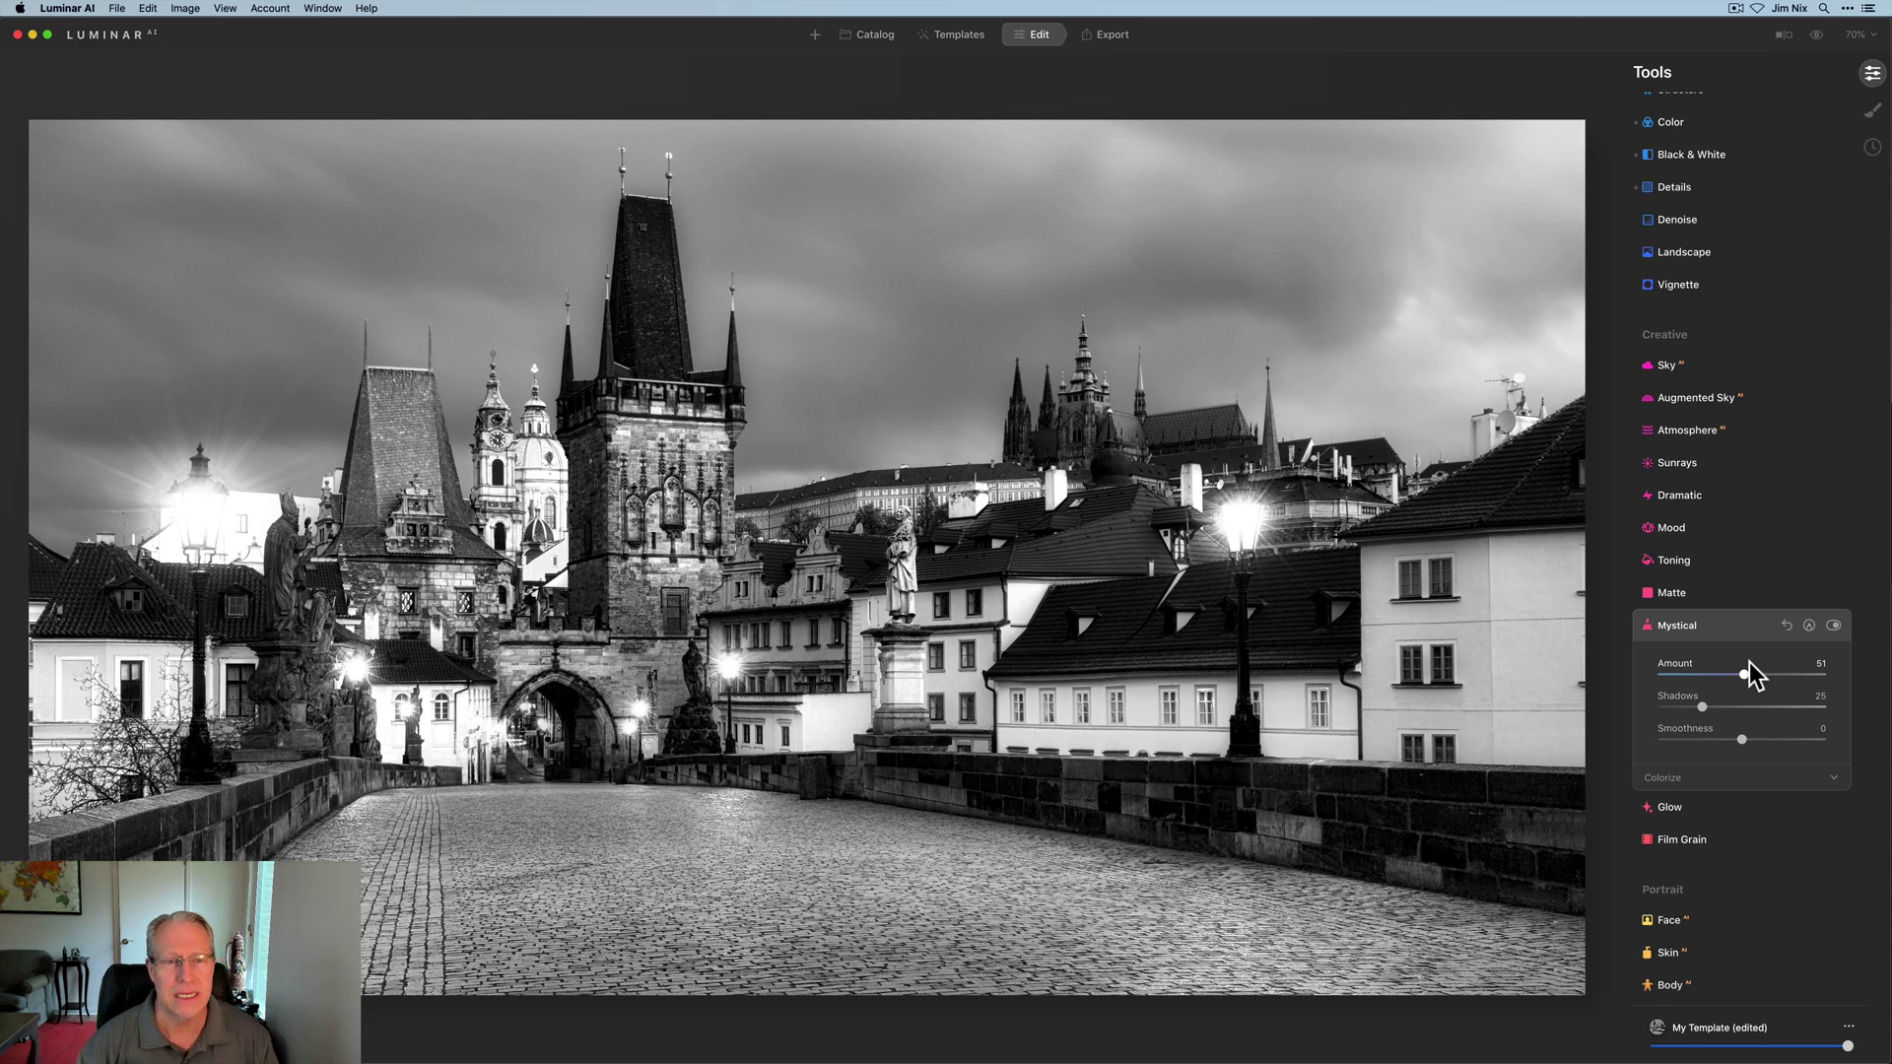
# Compare the photo with and without the Mystical effect, leaving the effect enabled
pyautogui.click(1833, 626)
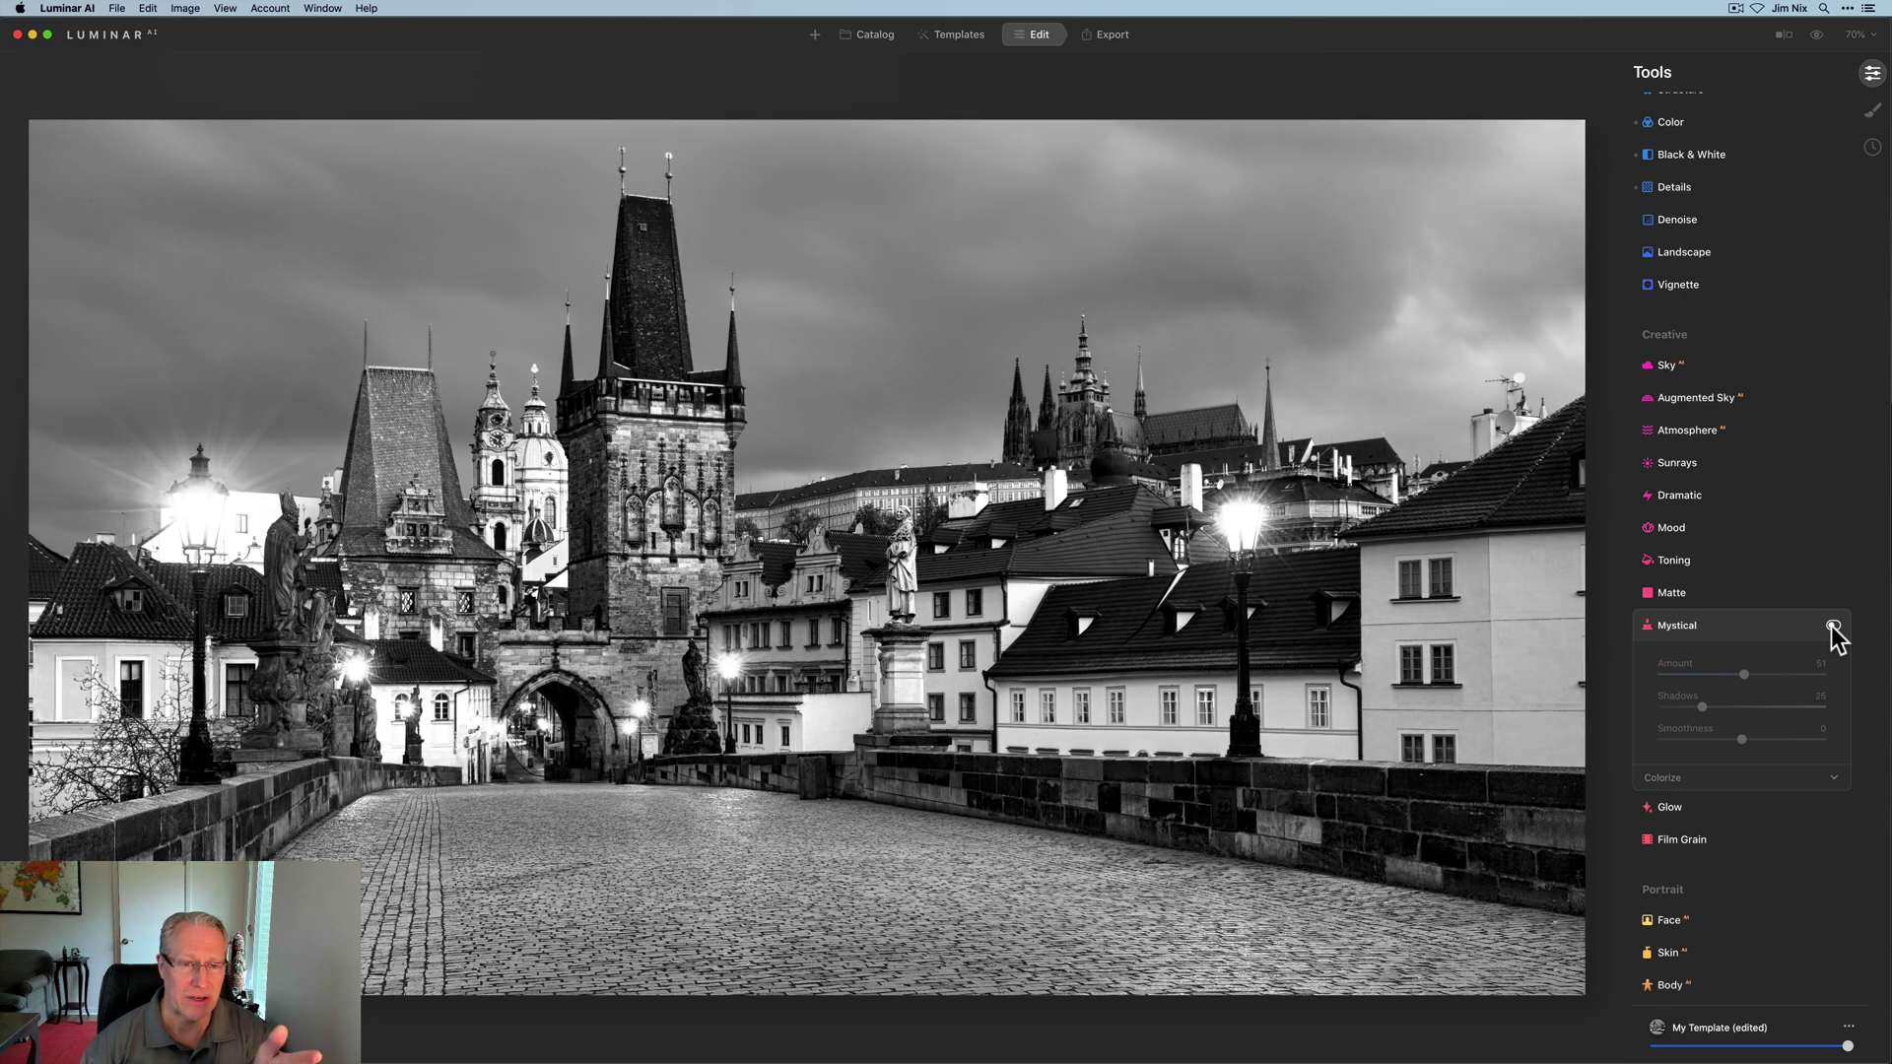
pyautogui.click(1833, 626)
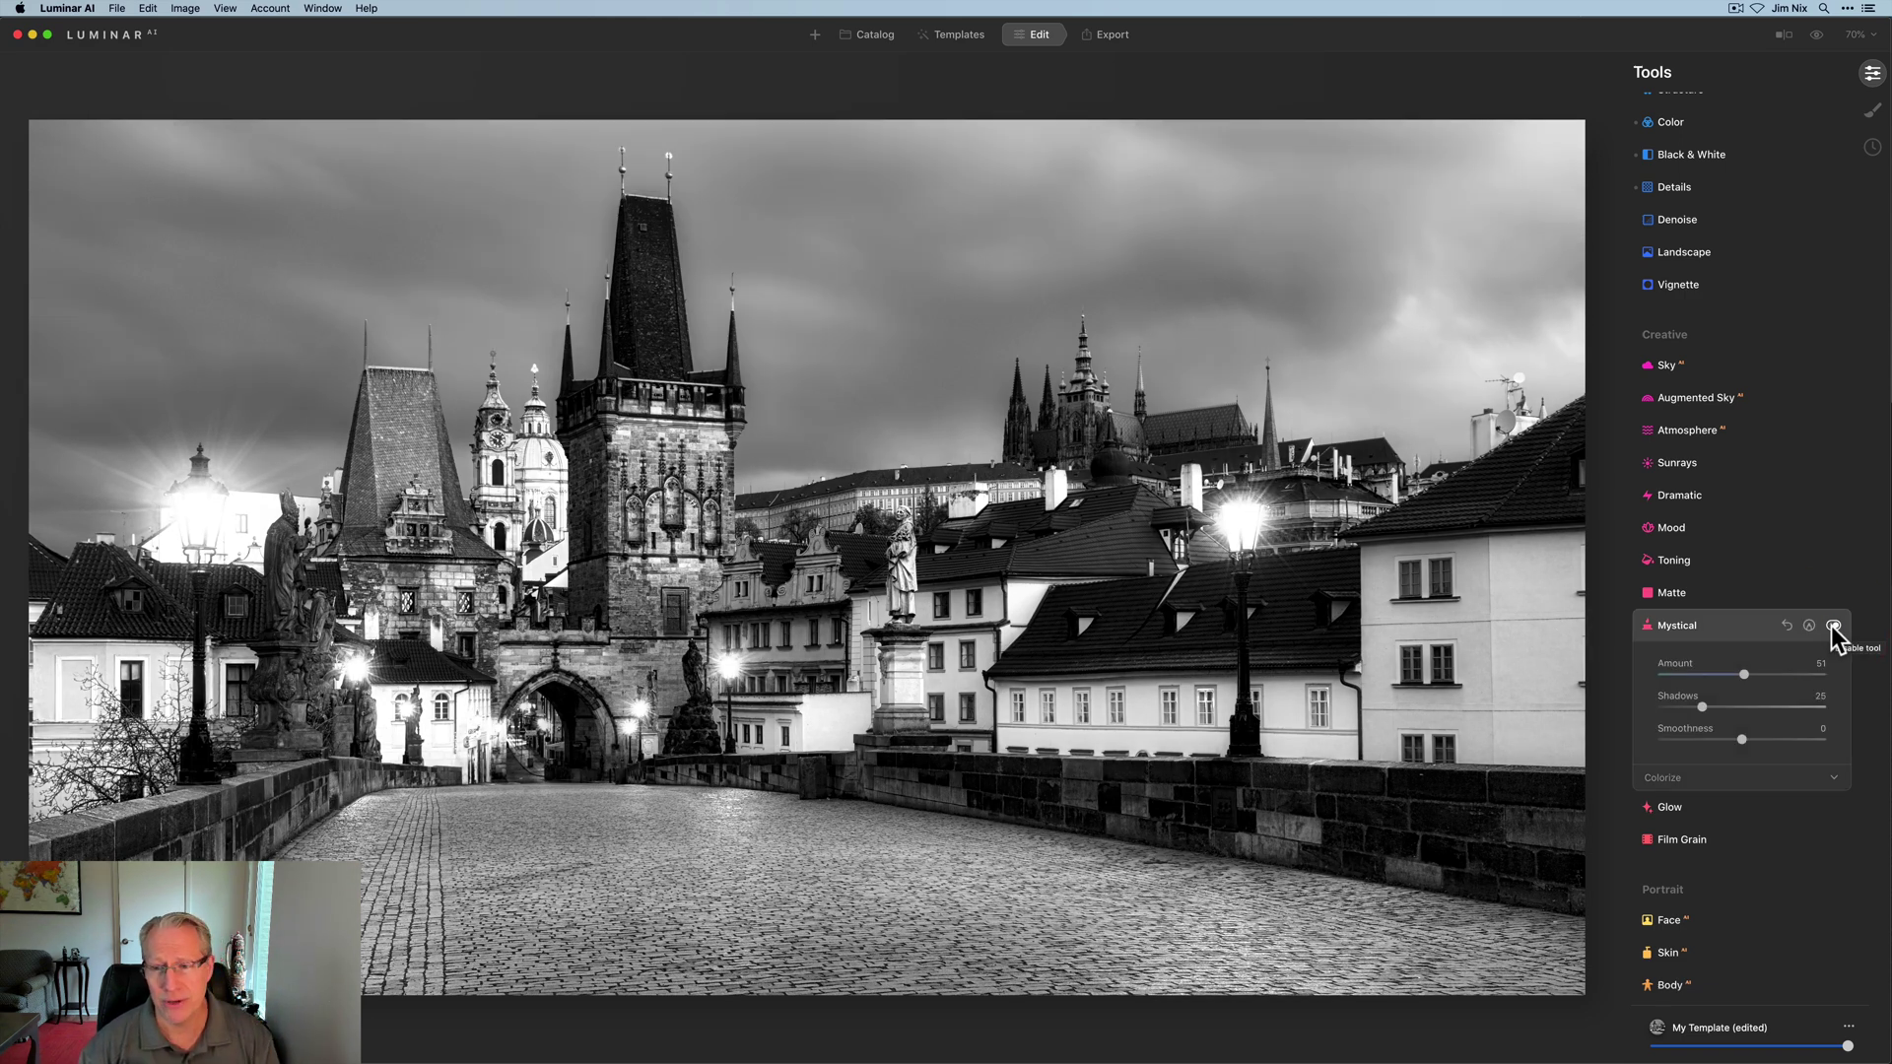
pyautogui.click(1811, 613)
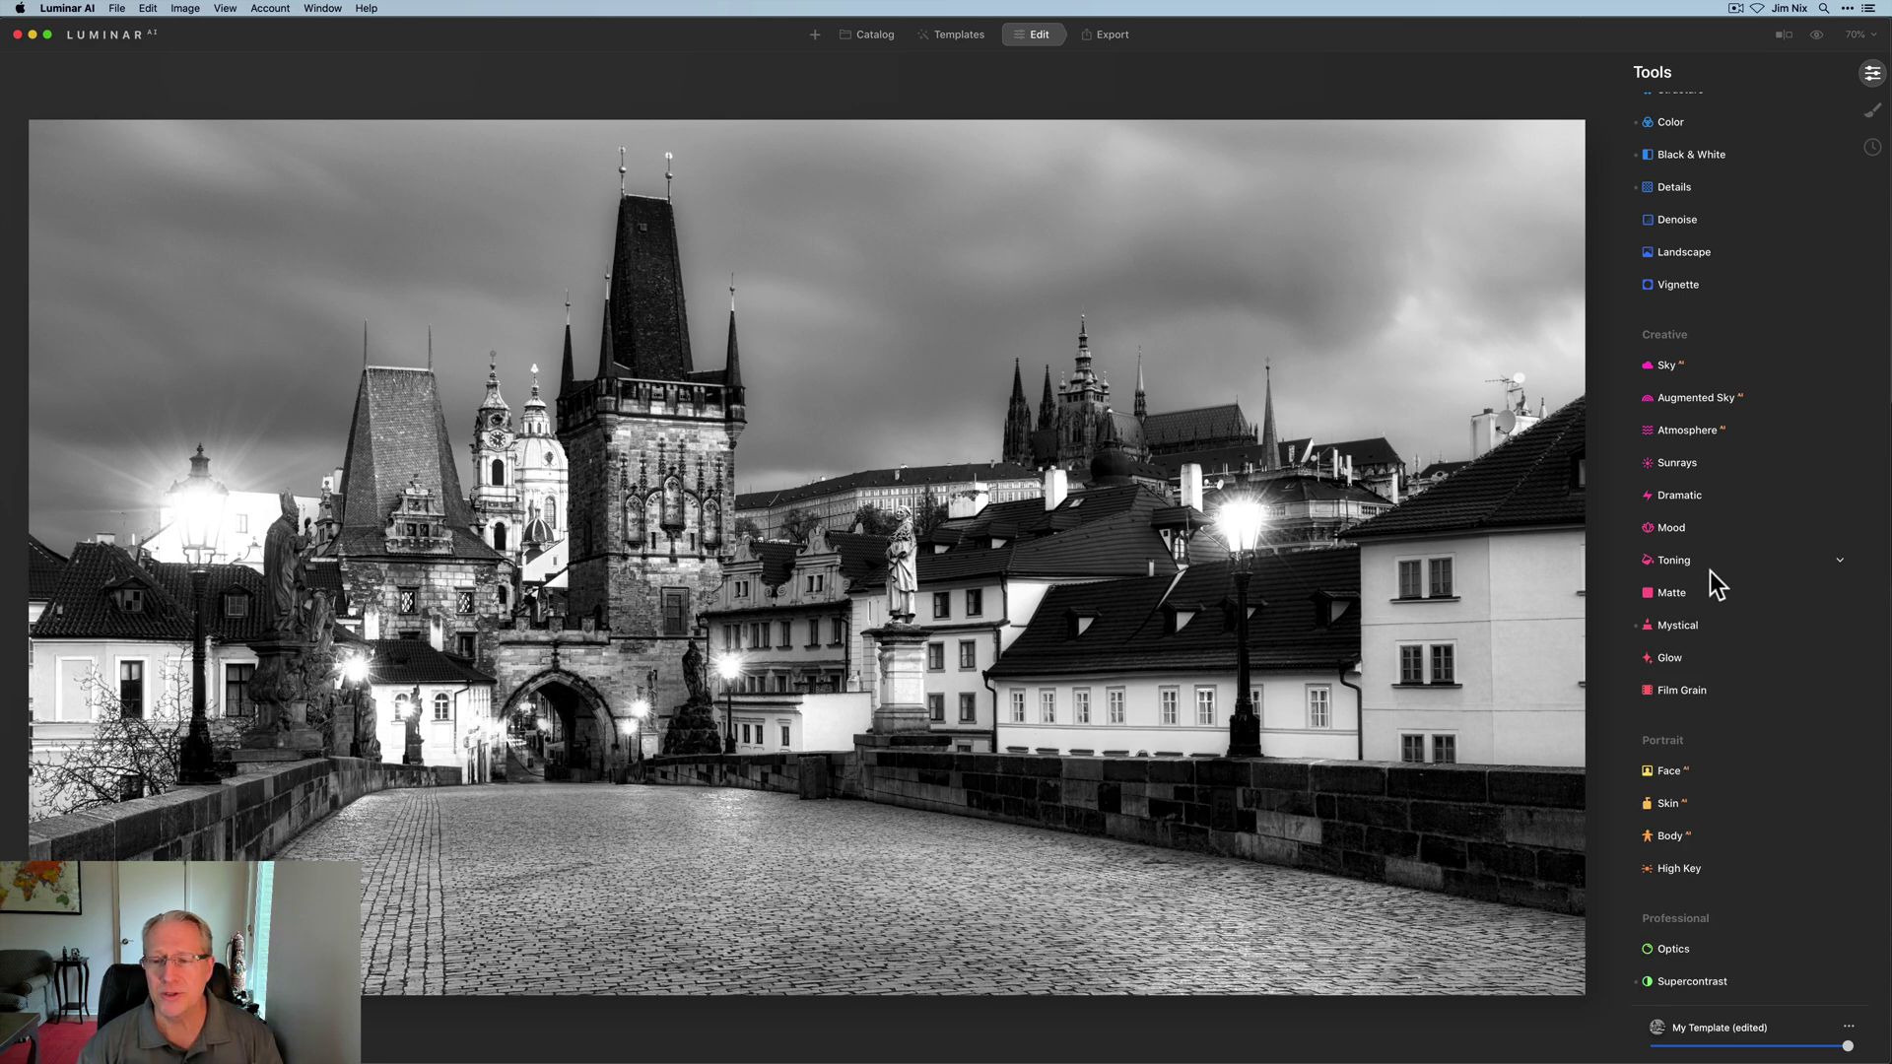
# Tone the highlights with saturation 24 and hue 219, and the shadows with saturation 18 and hue 209
pyautogui.click(1701, 564)
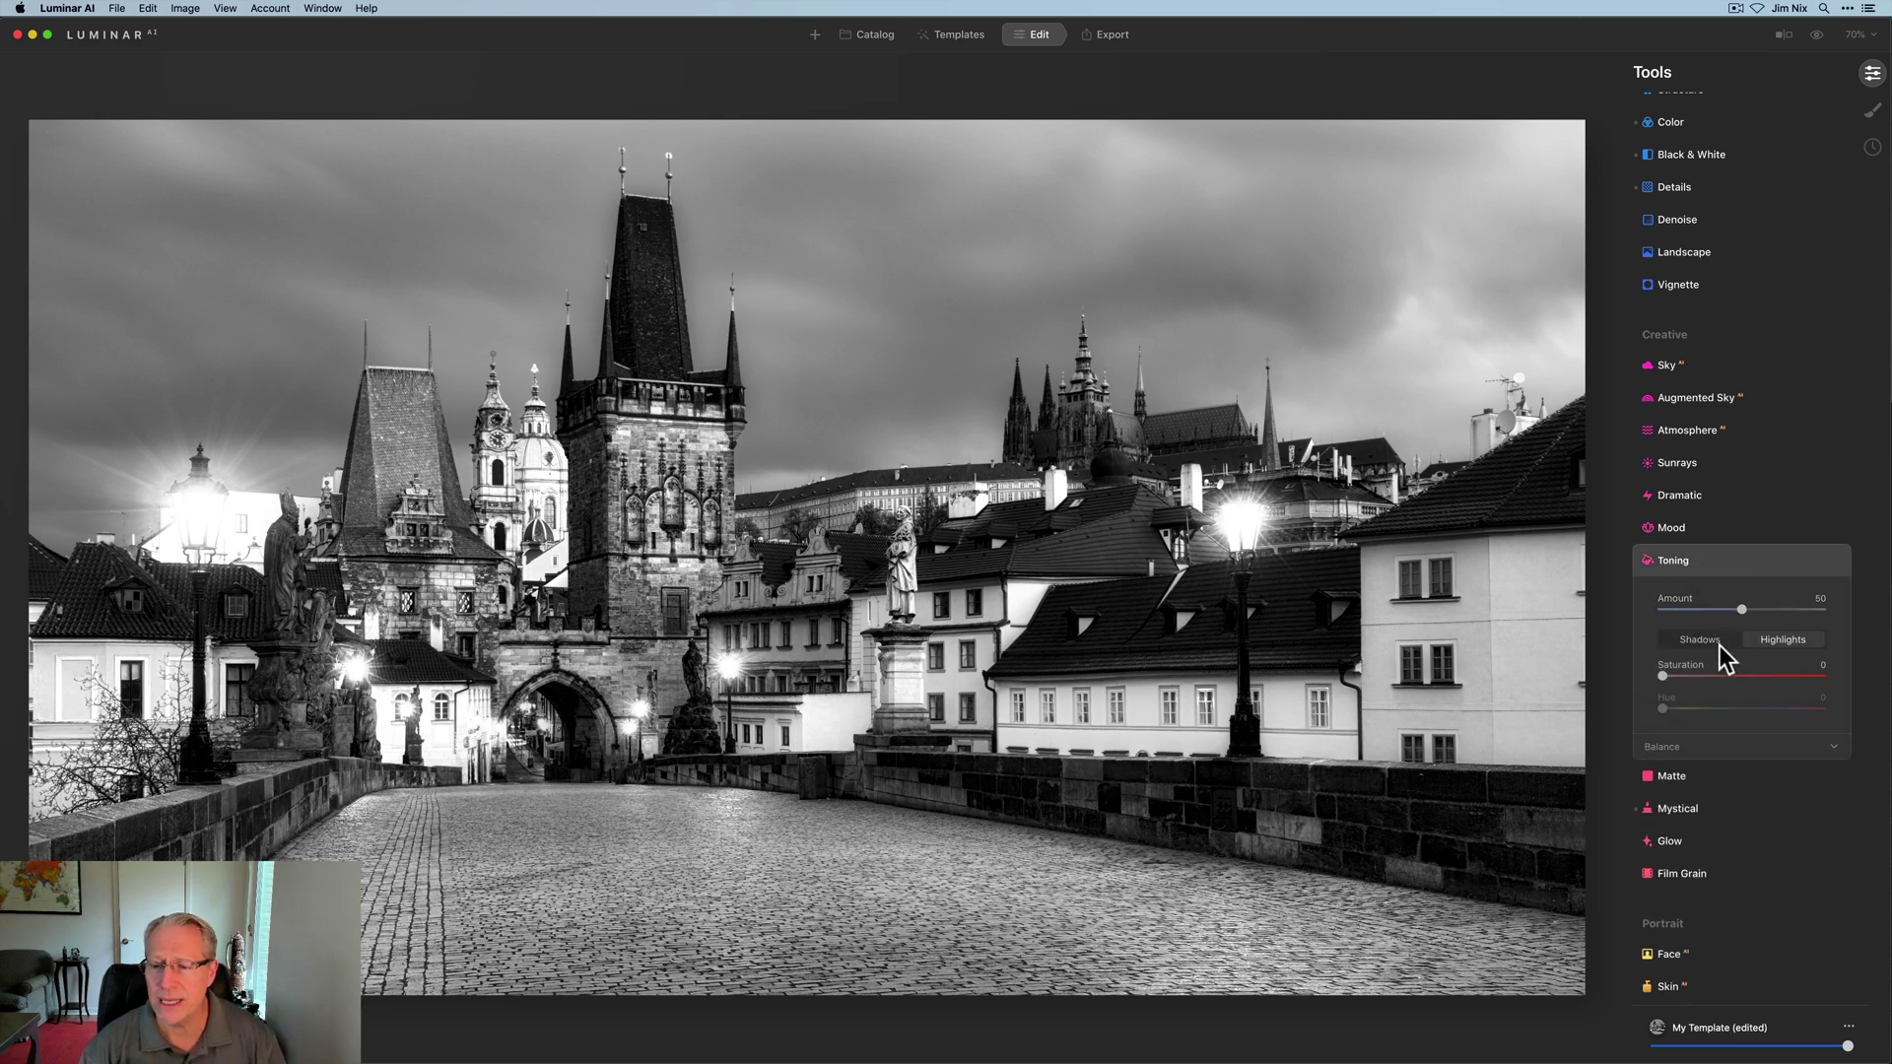
pyautogui.moveTo(1665, 676); pyautogui.dragTo(1716, 709)
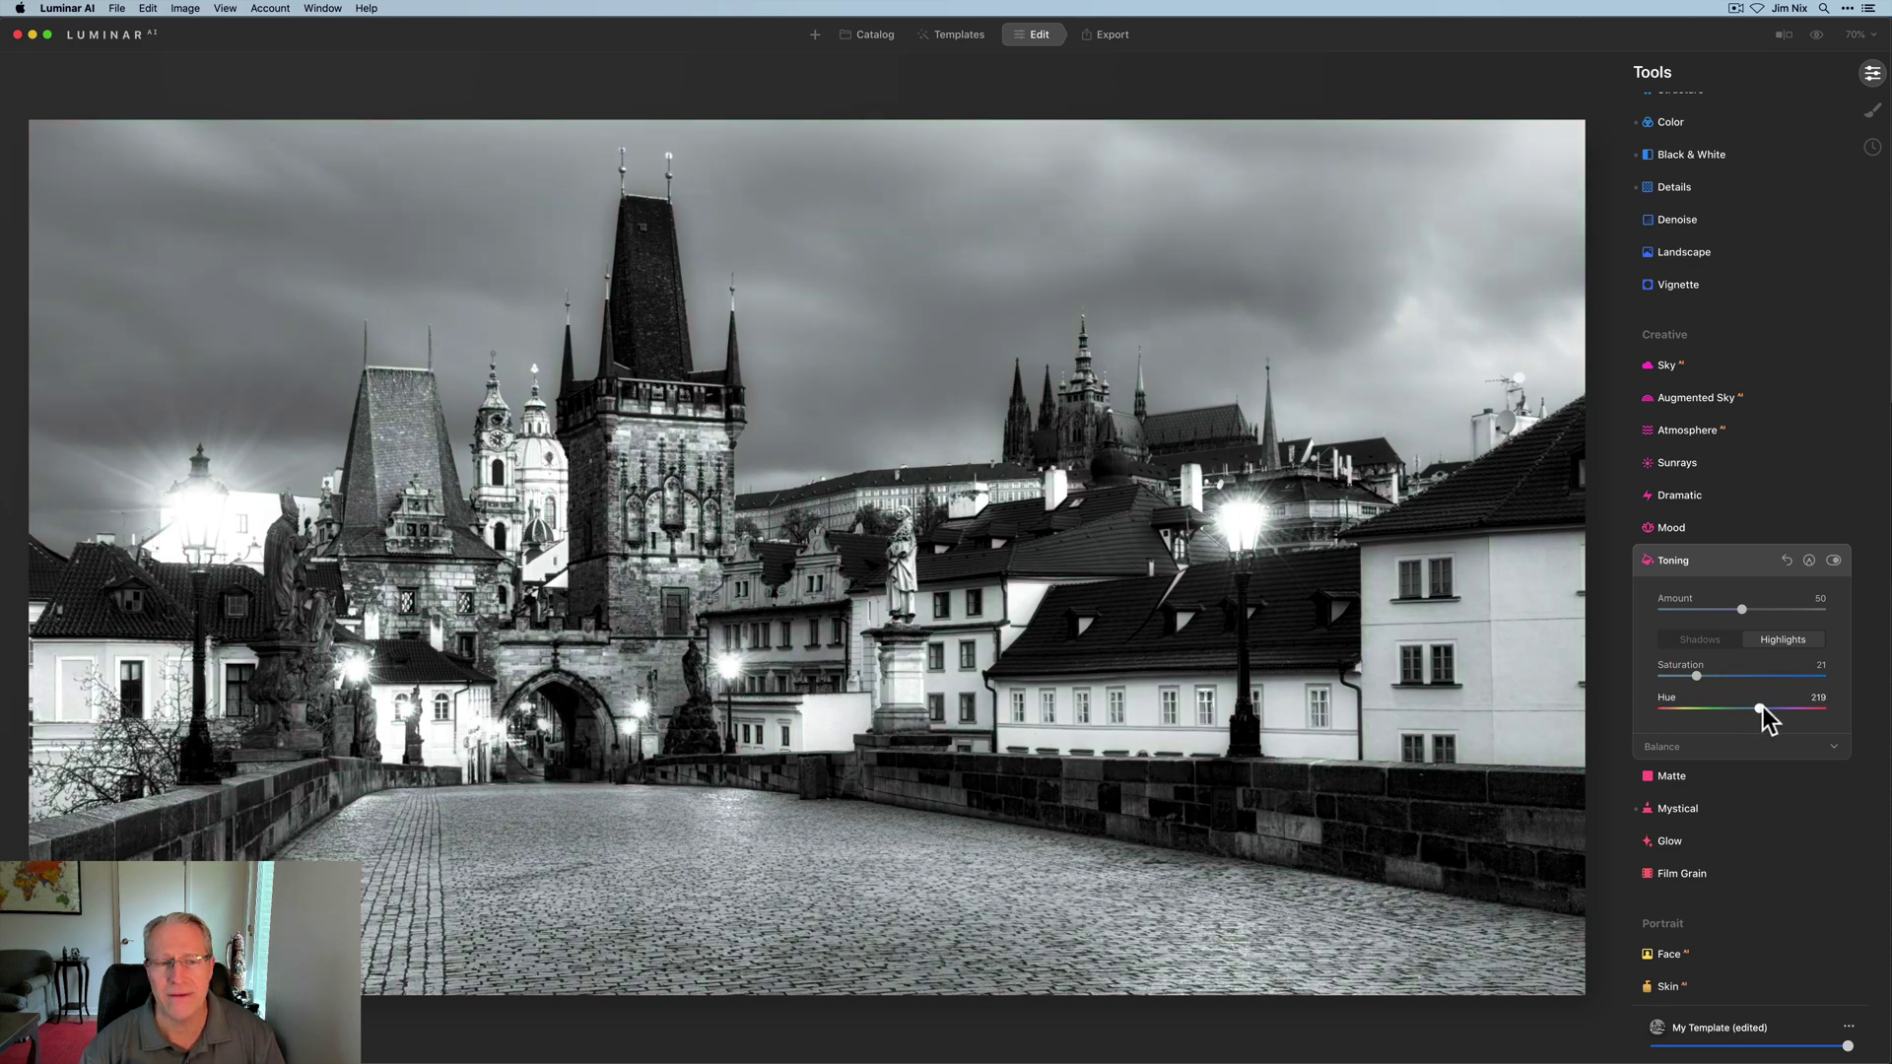
pyautogui.click(1703, 676)
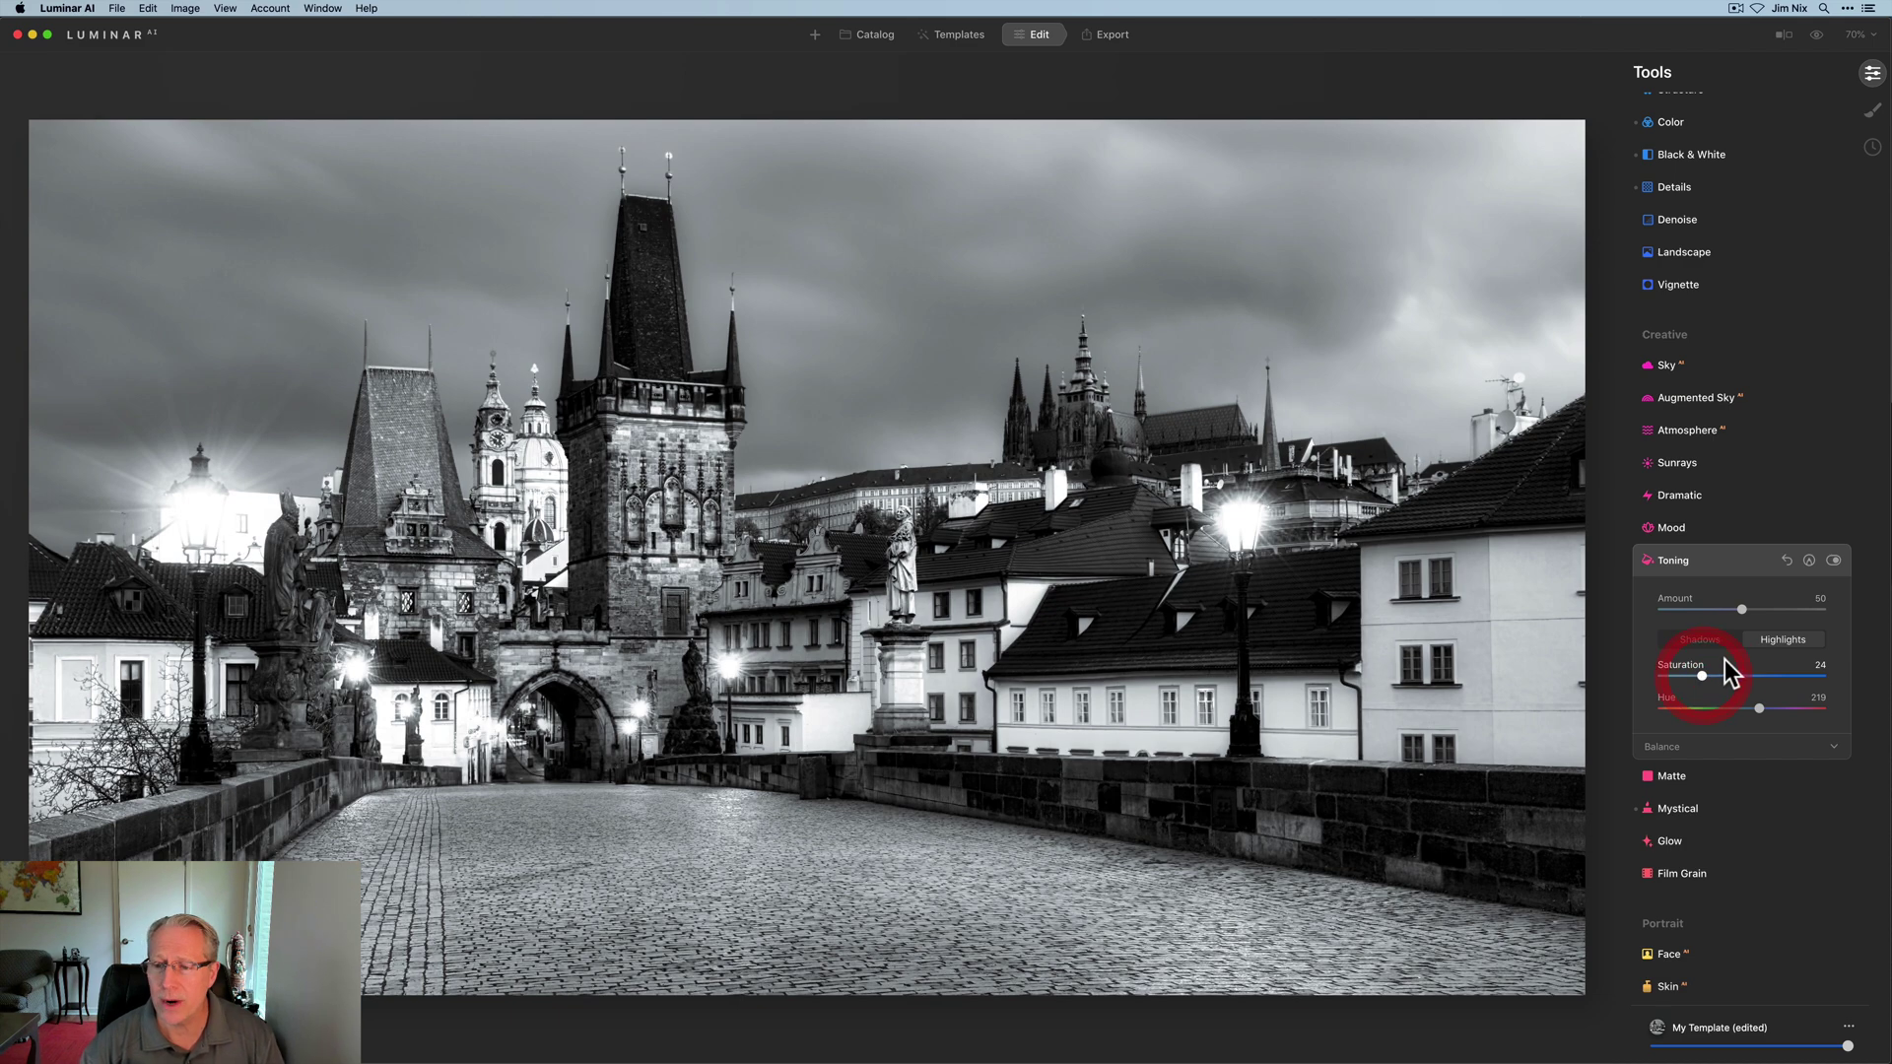
pyautogui.click(1701, 641)
pyautogui.moveTo(1665, 674); pyautogui.dragTo(1717, 707)
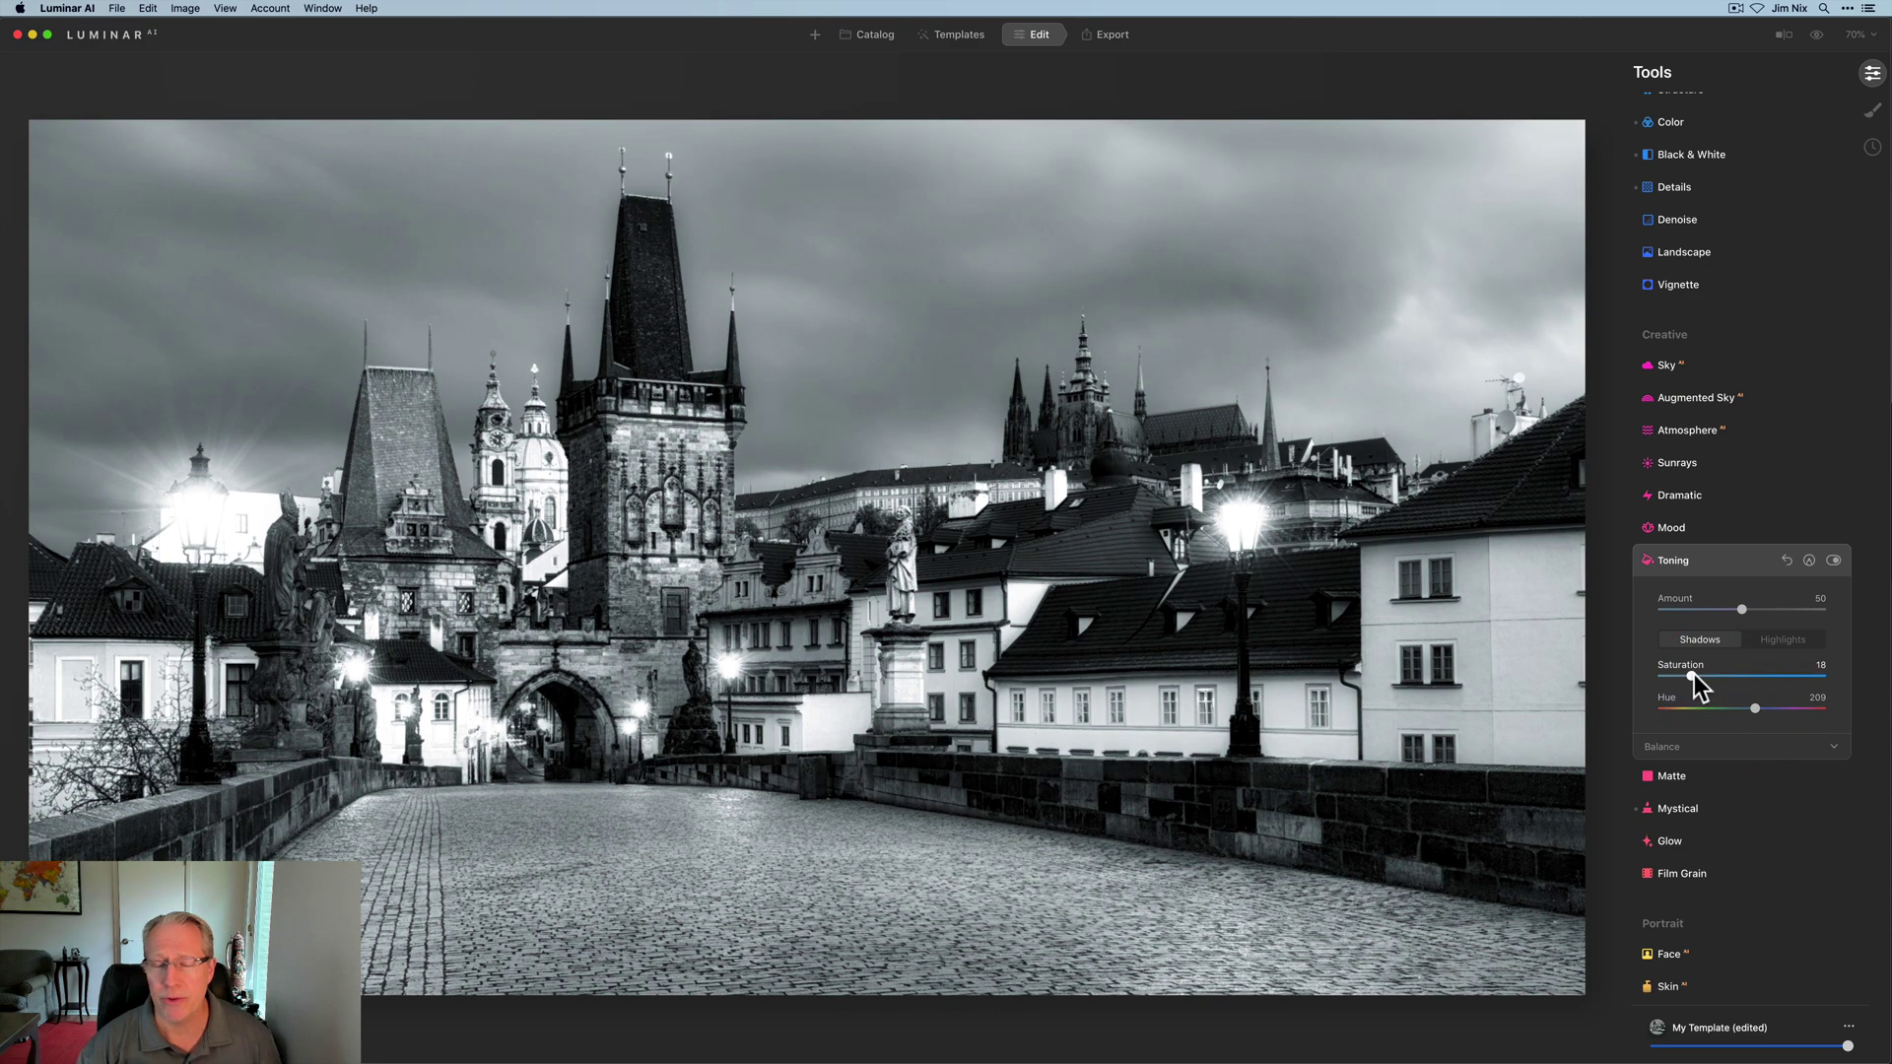
# Reduce the highlights toning saturation to 18 and compare the photo with and without the toning
pyautogui.click(1789, 641)
pyautogui.moveTo(1690, 678); pyautogui.dragTo(1688, 678)
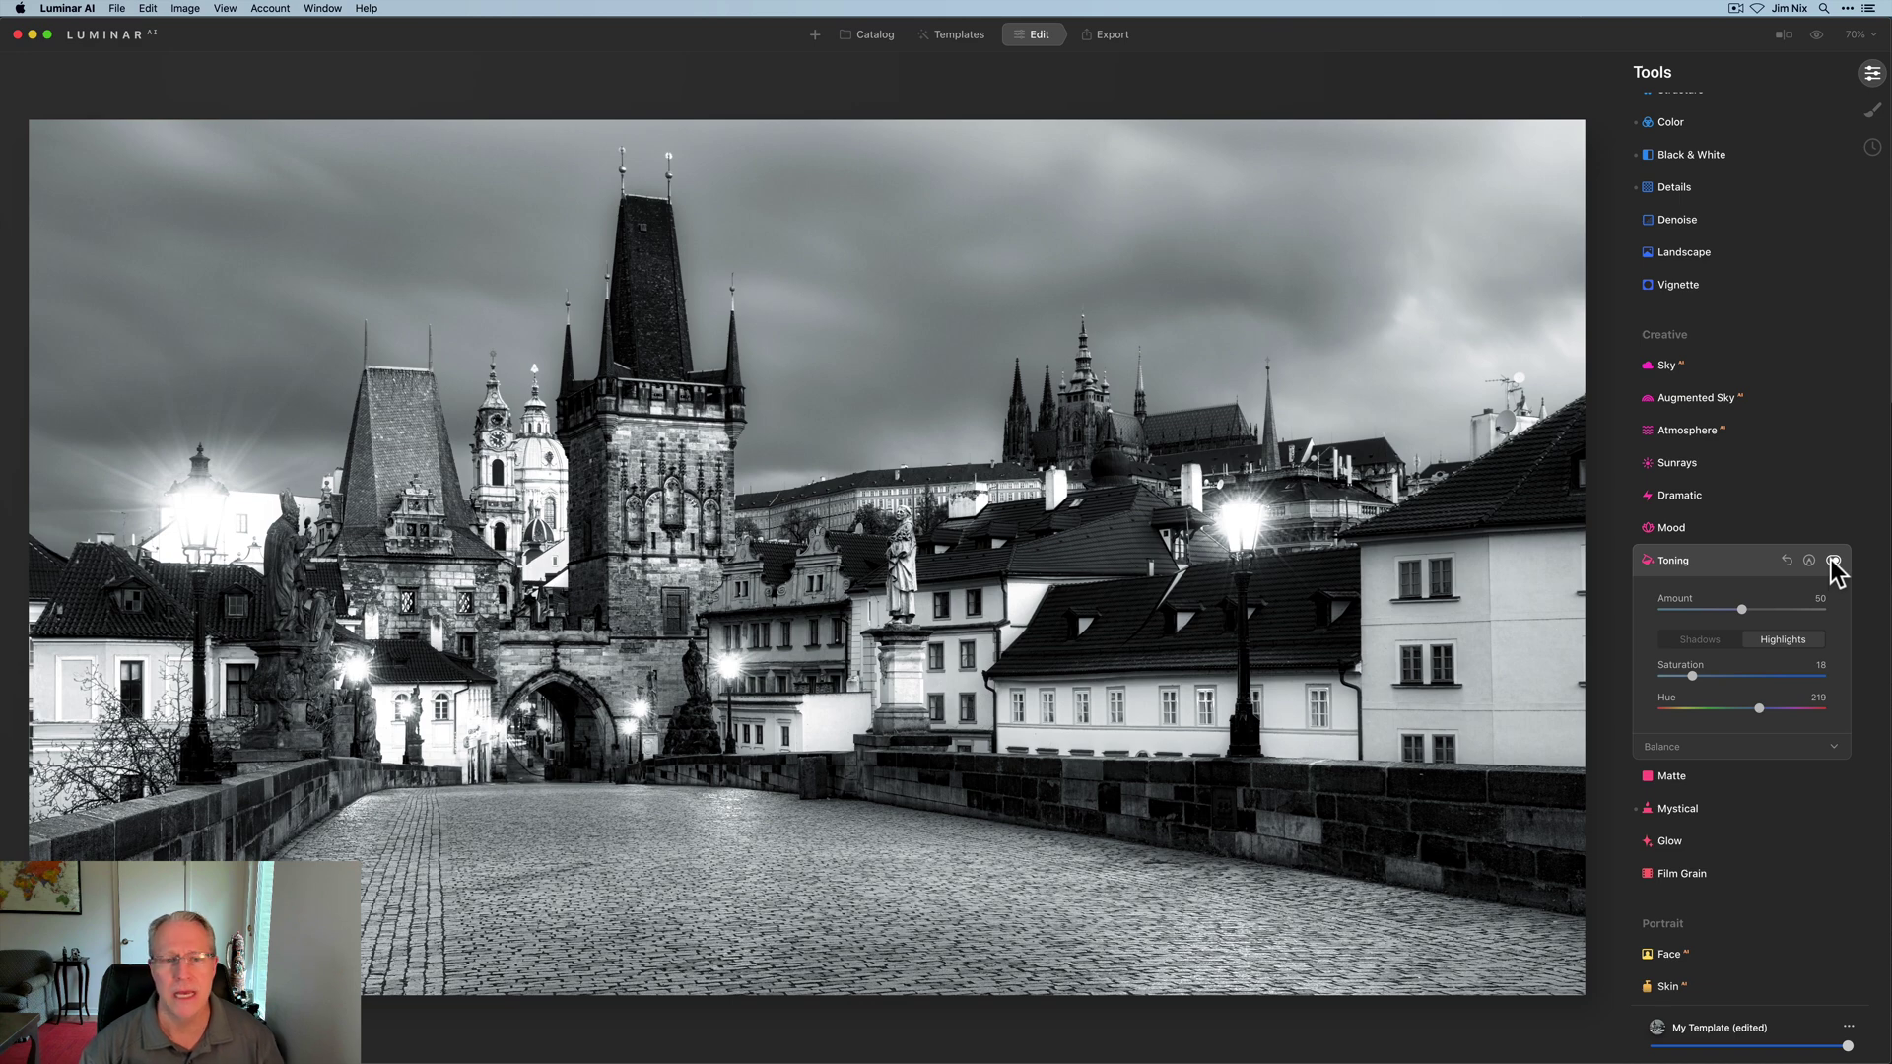
pyautogui.click(1833, 561)
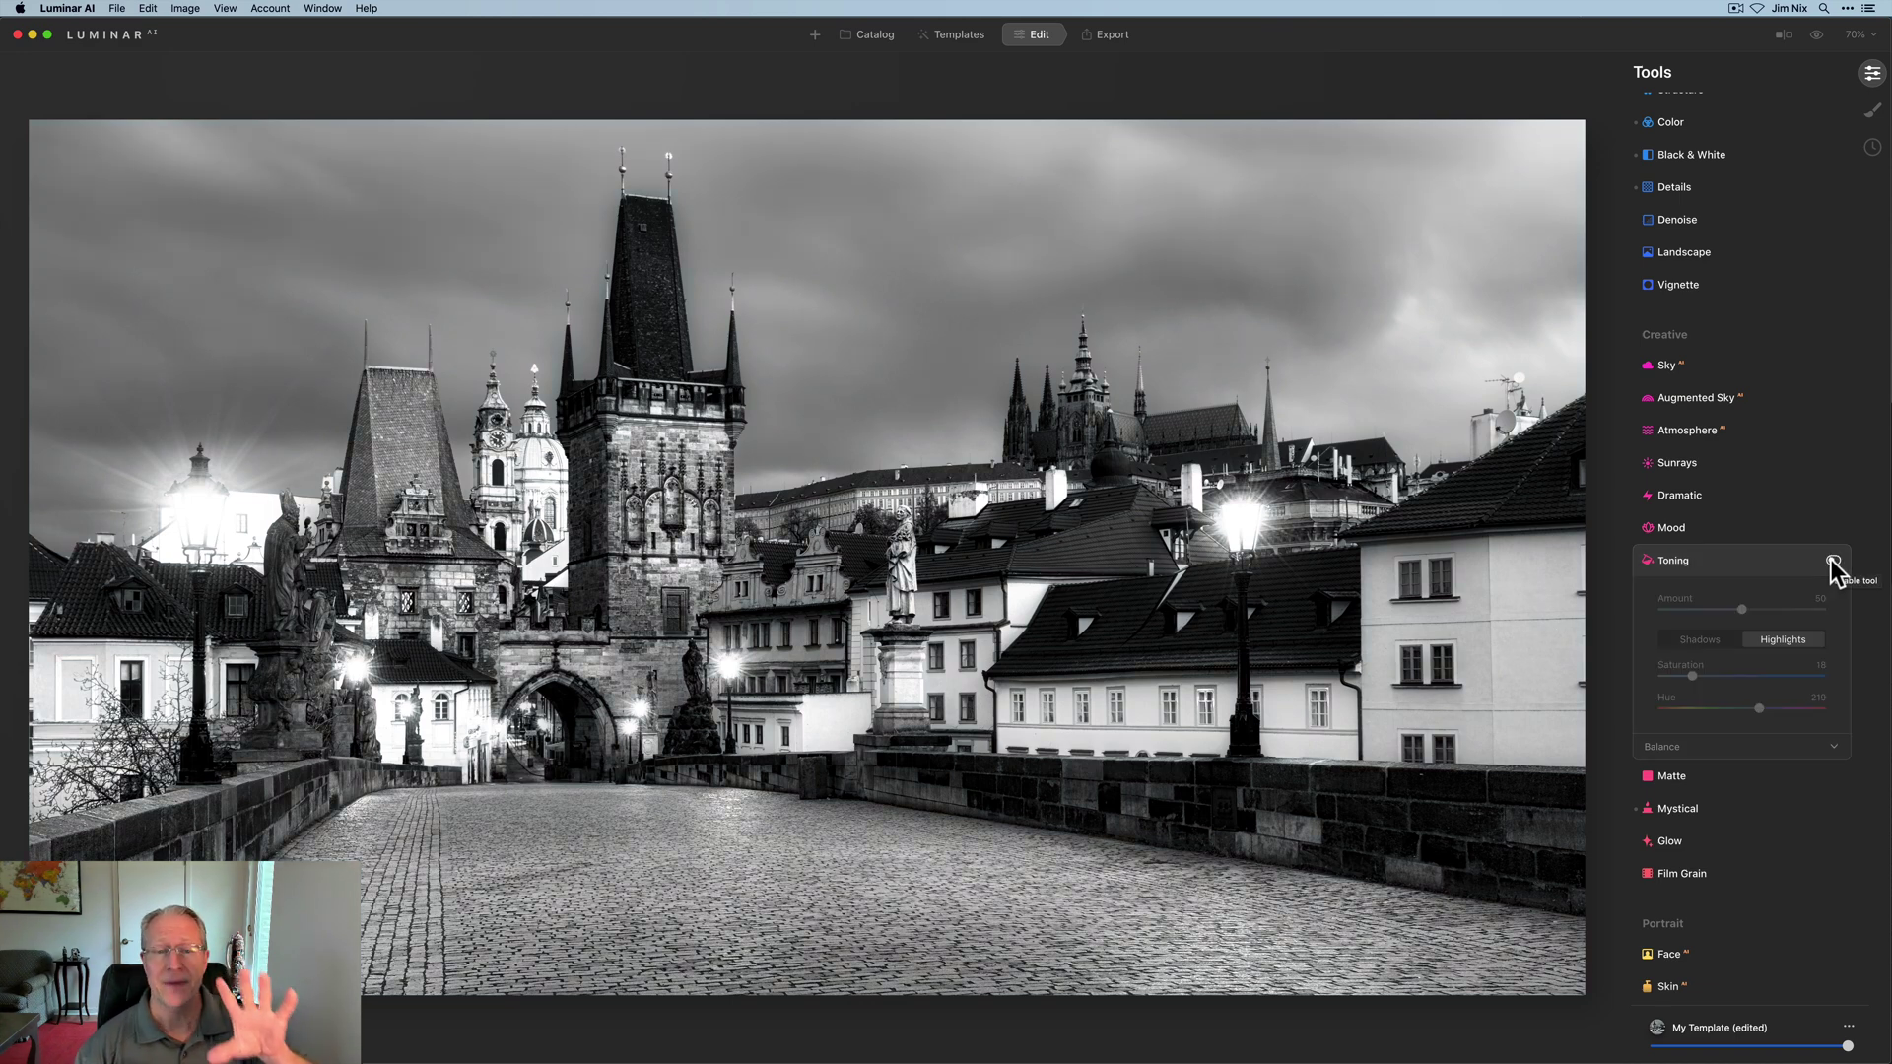
pyautogui.click(1833, 561)
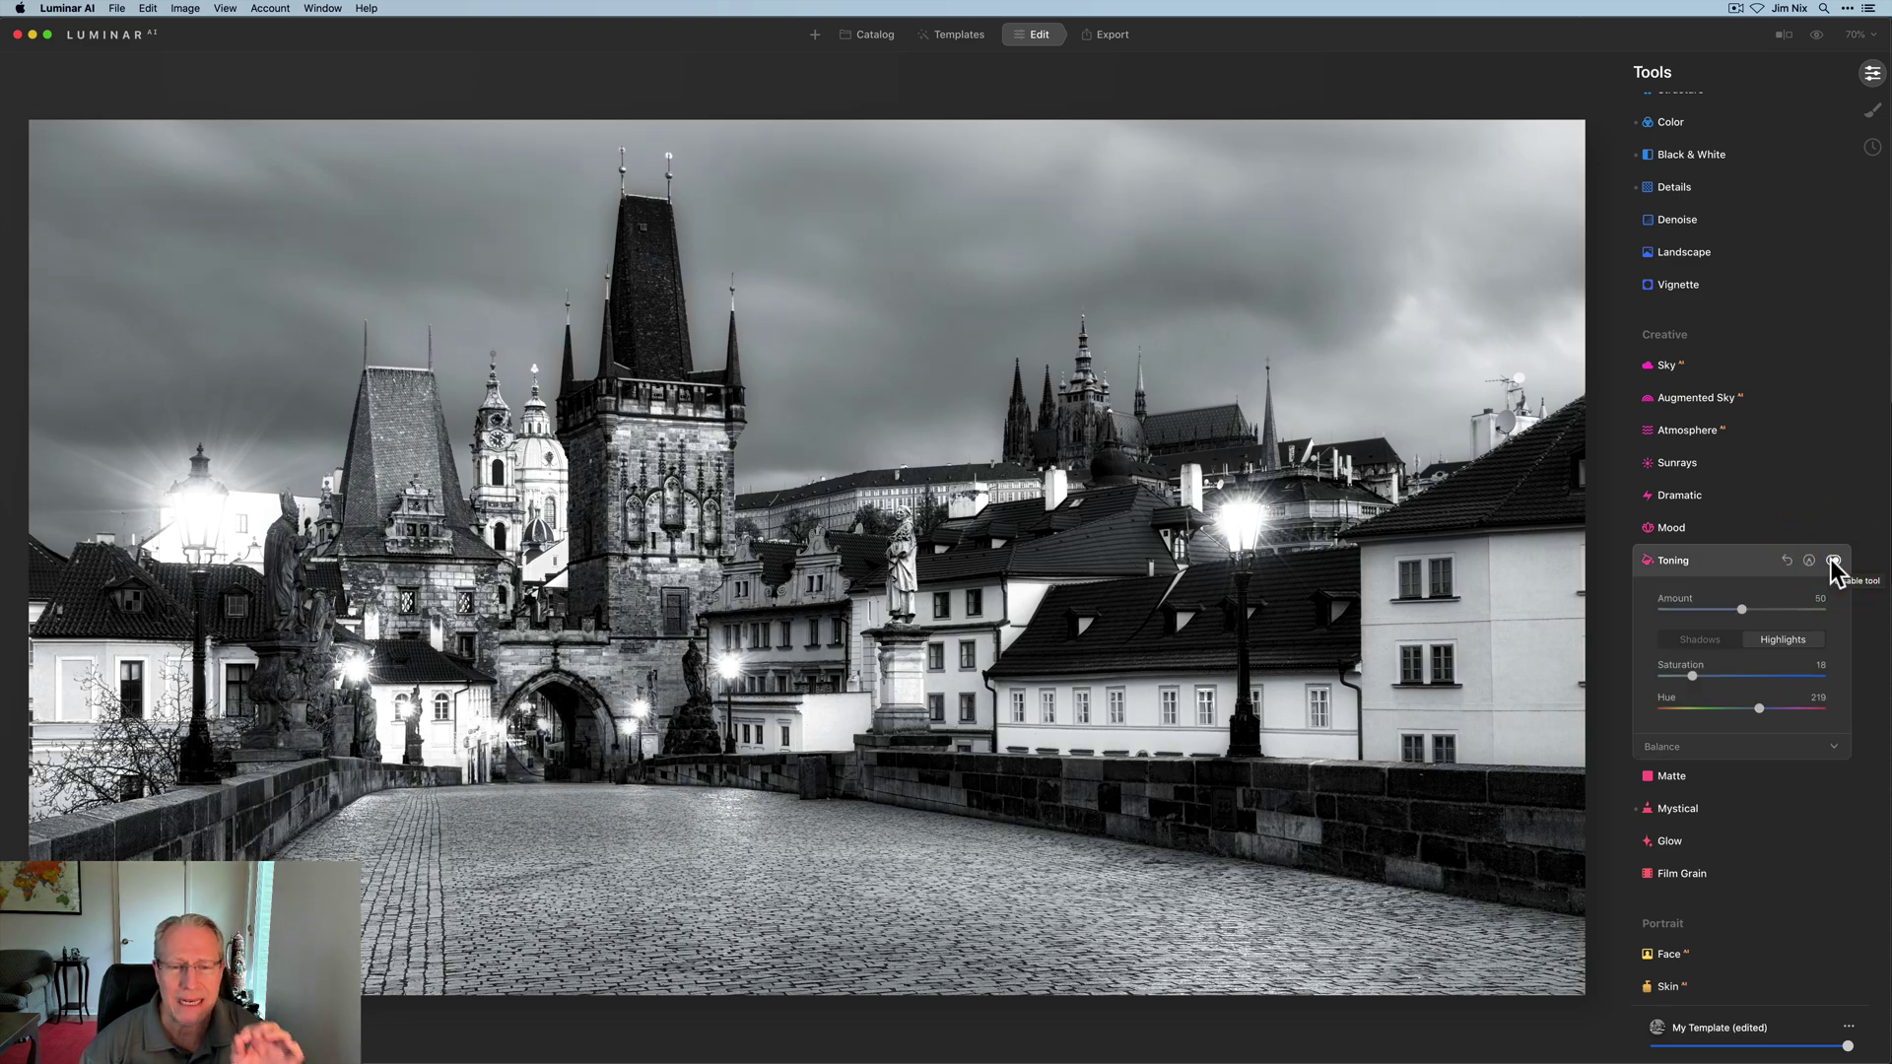
# Reduce the toning saturation to 14 for the highlights and 11 for the shadows
pyautogui.click(1684, 674)
pyautogui.click(1694, 647)
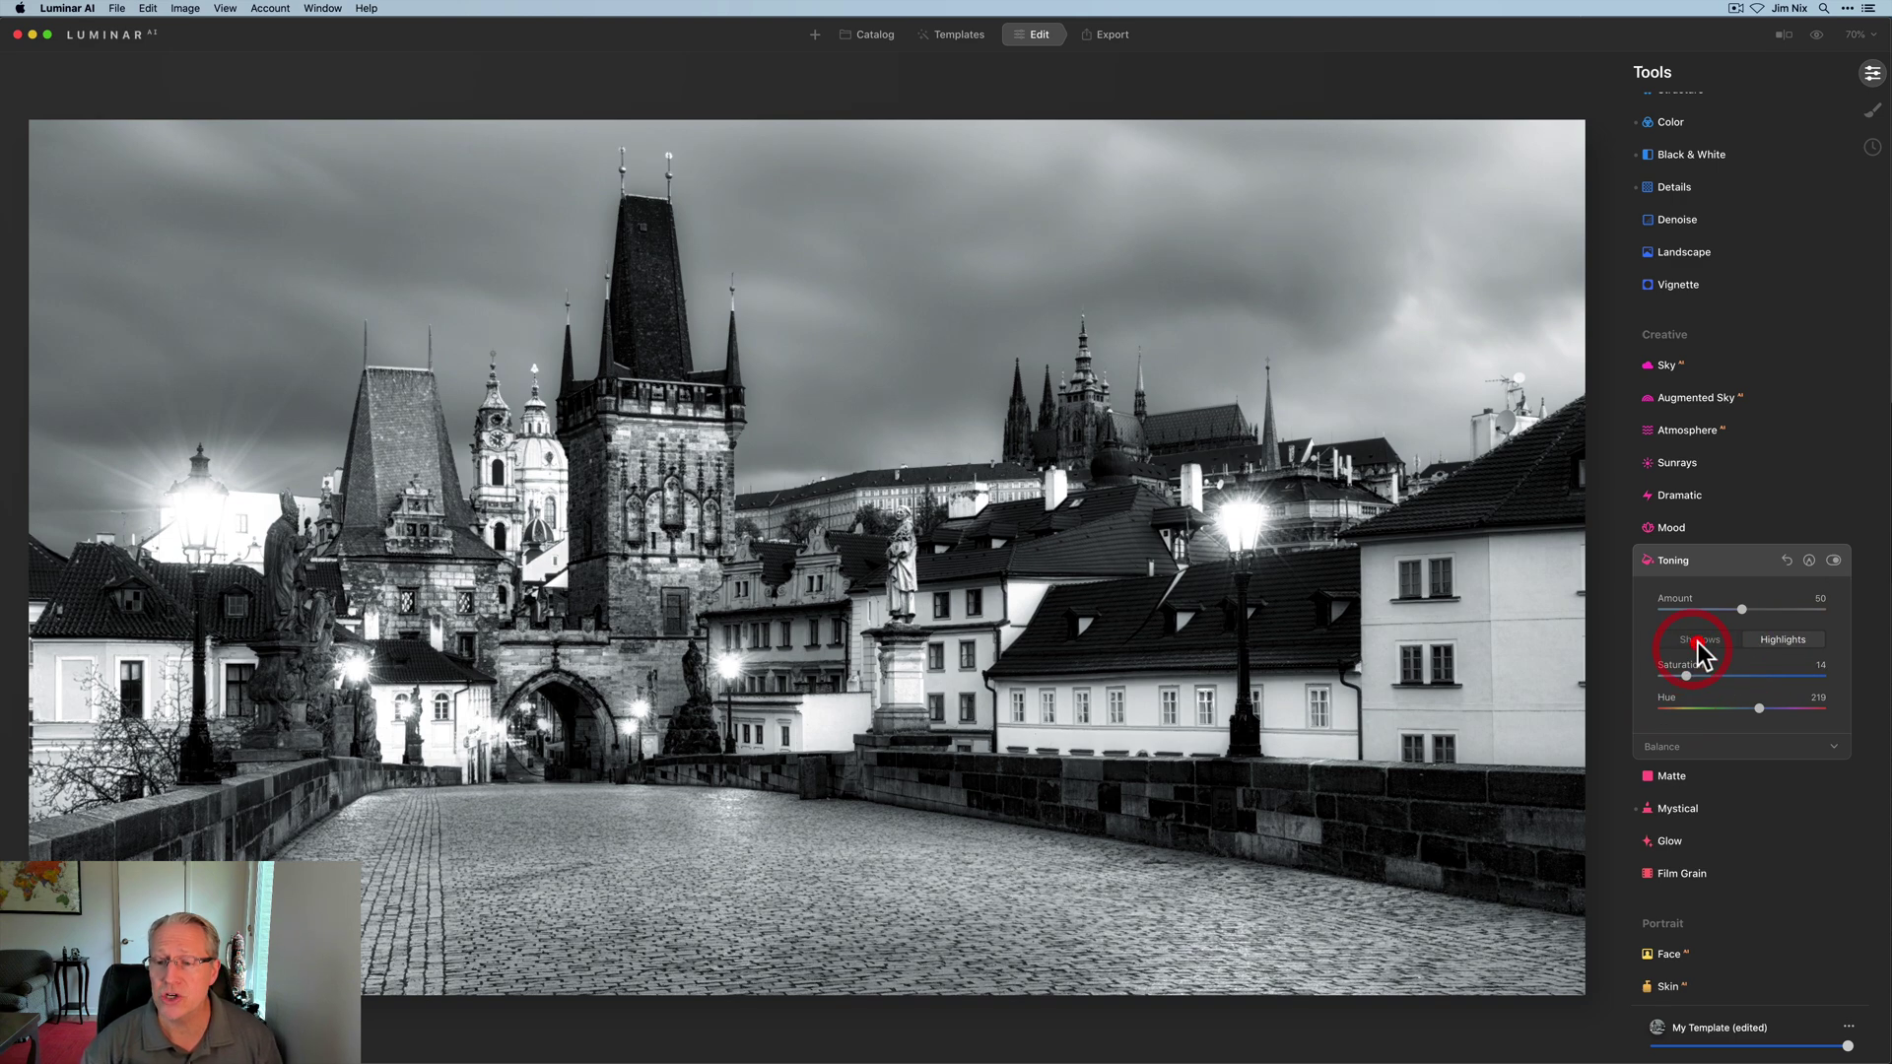
pyautogui.click(1681, 674)
# Check the photo with the reduced toning switched off and on, leaving the toning enabled
pyautogui.click(1833, 560)
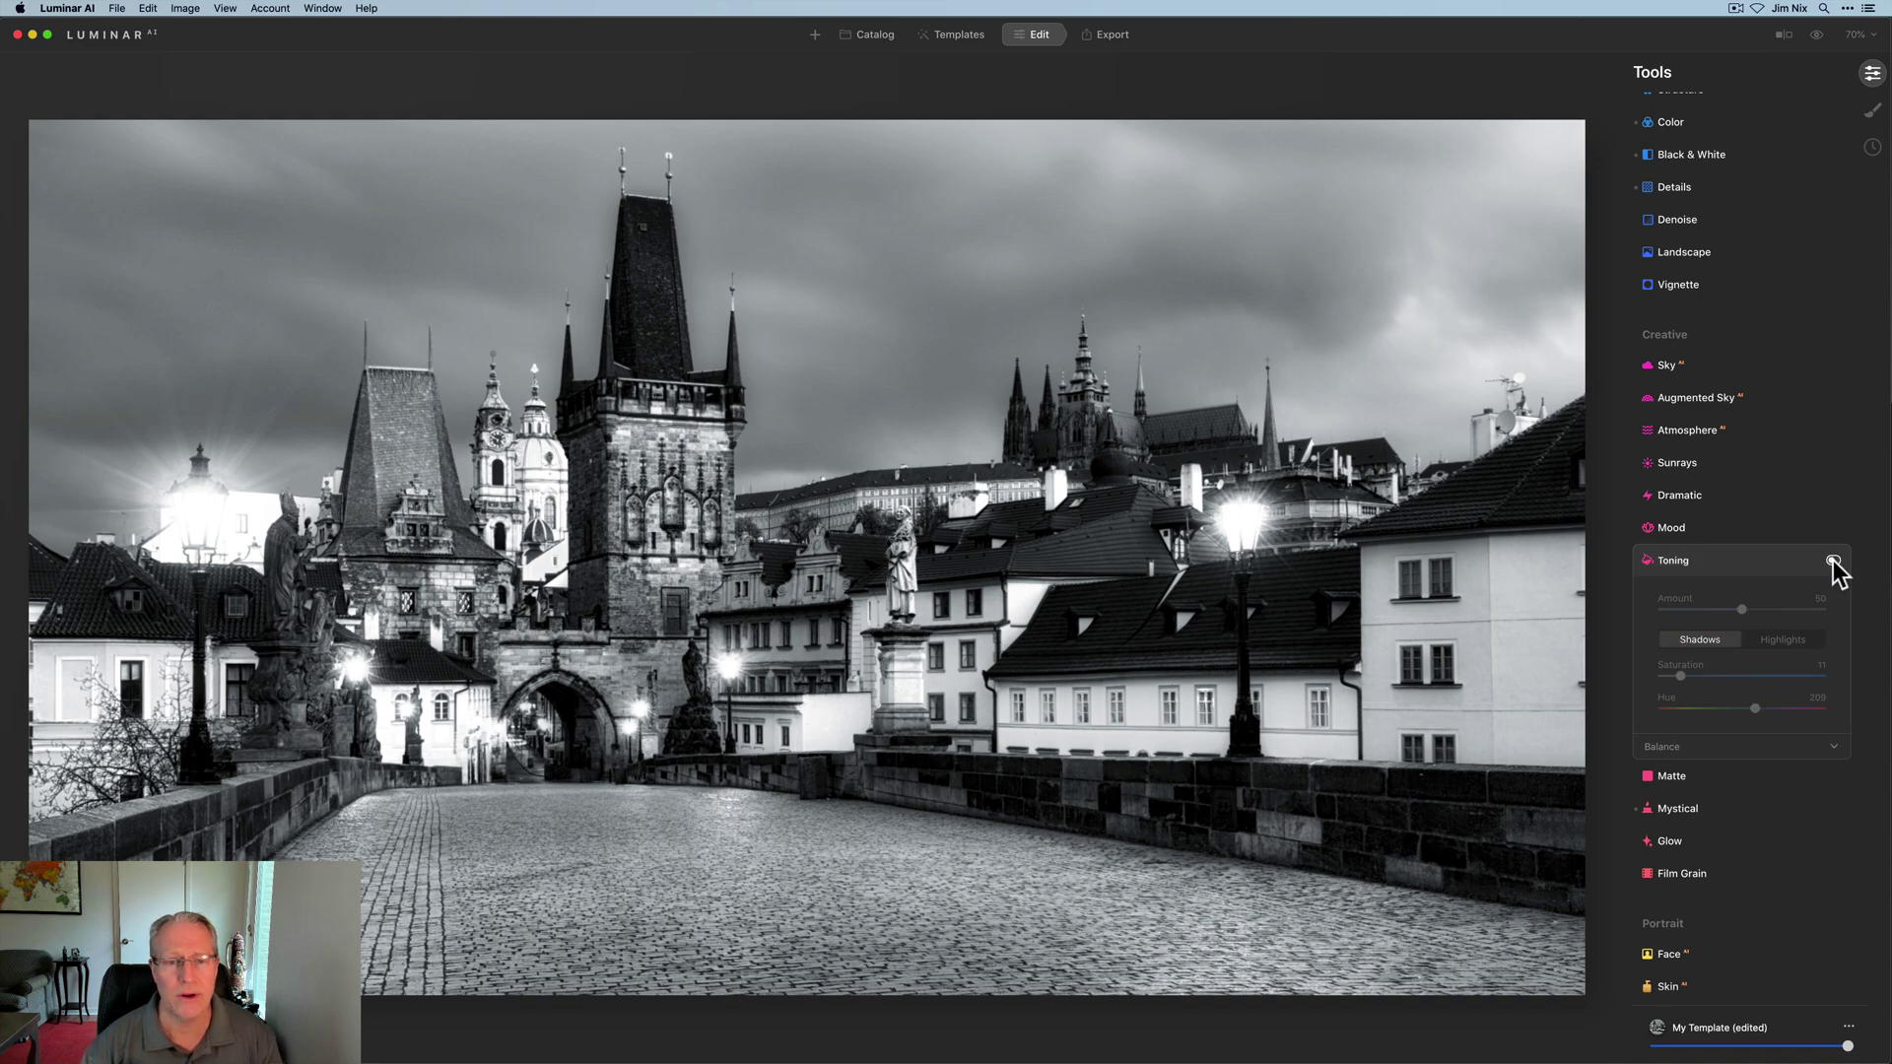
pyautogui.click(1833, 560)
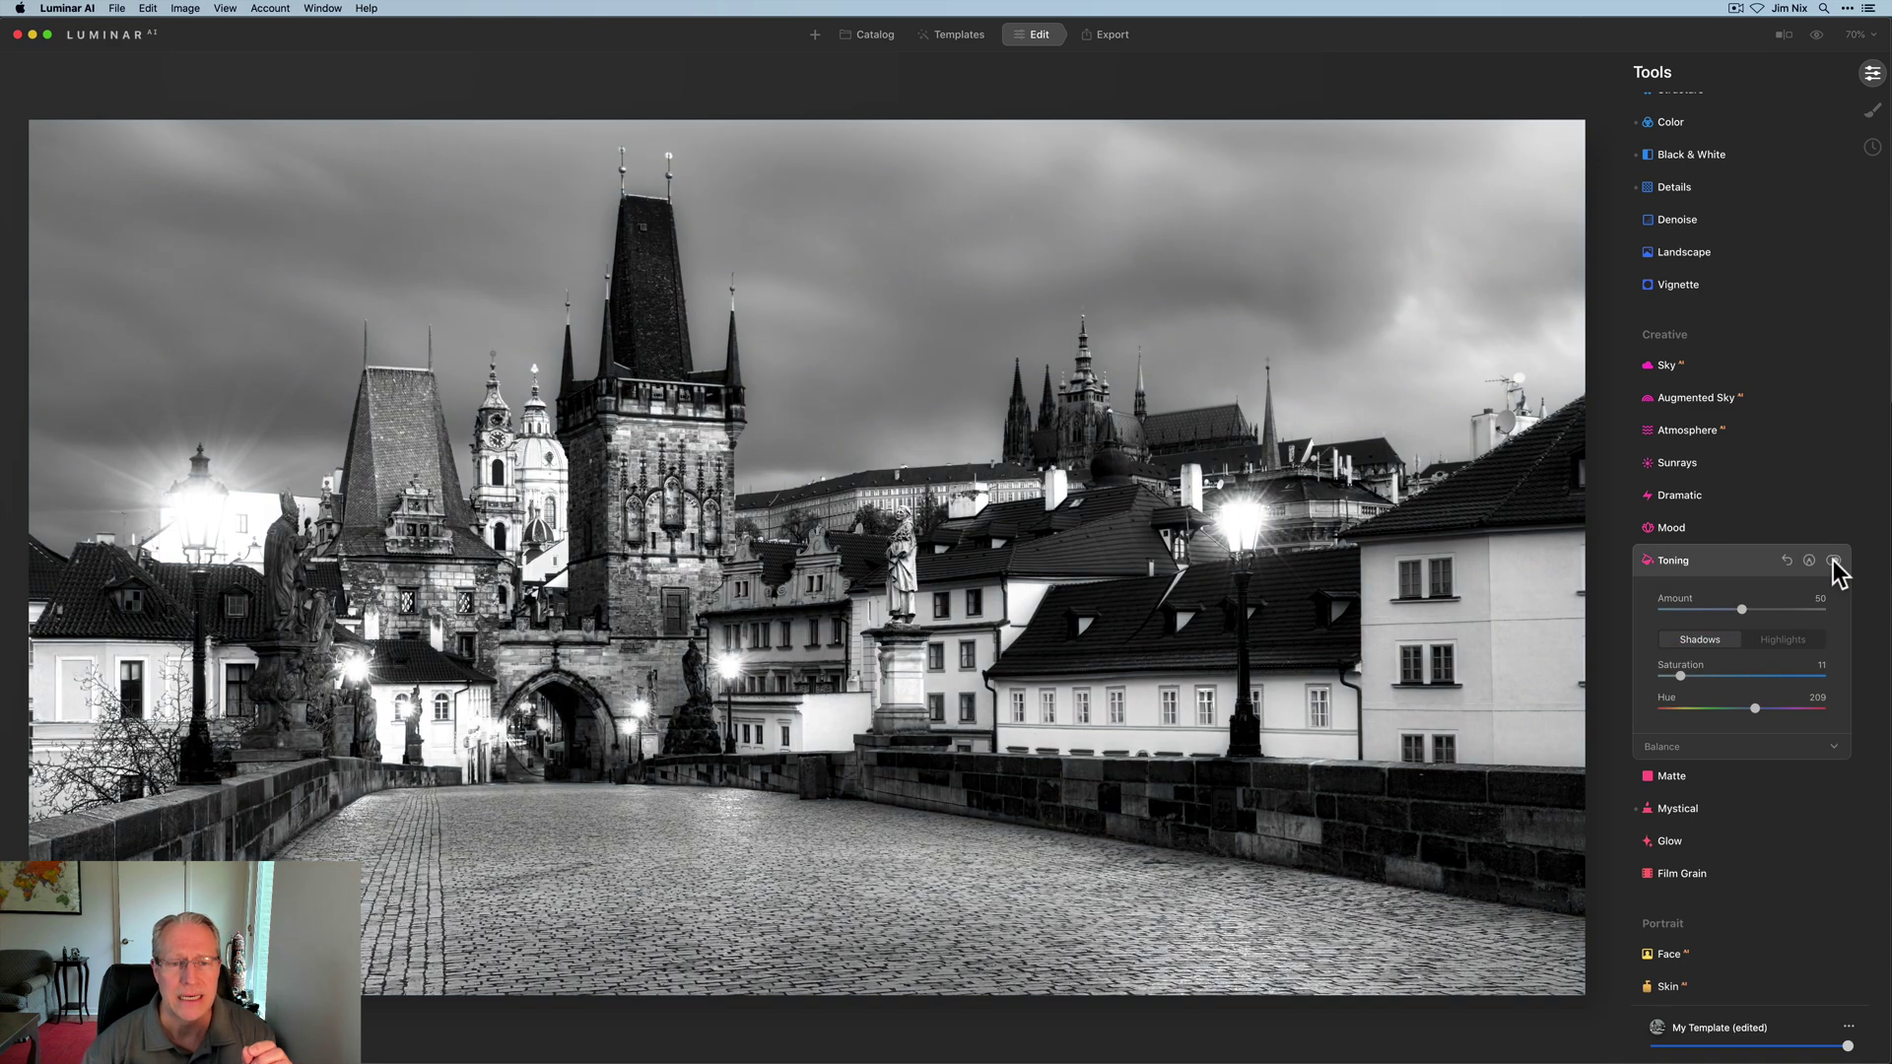
pyautogui.click(1757, 570)
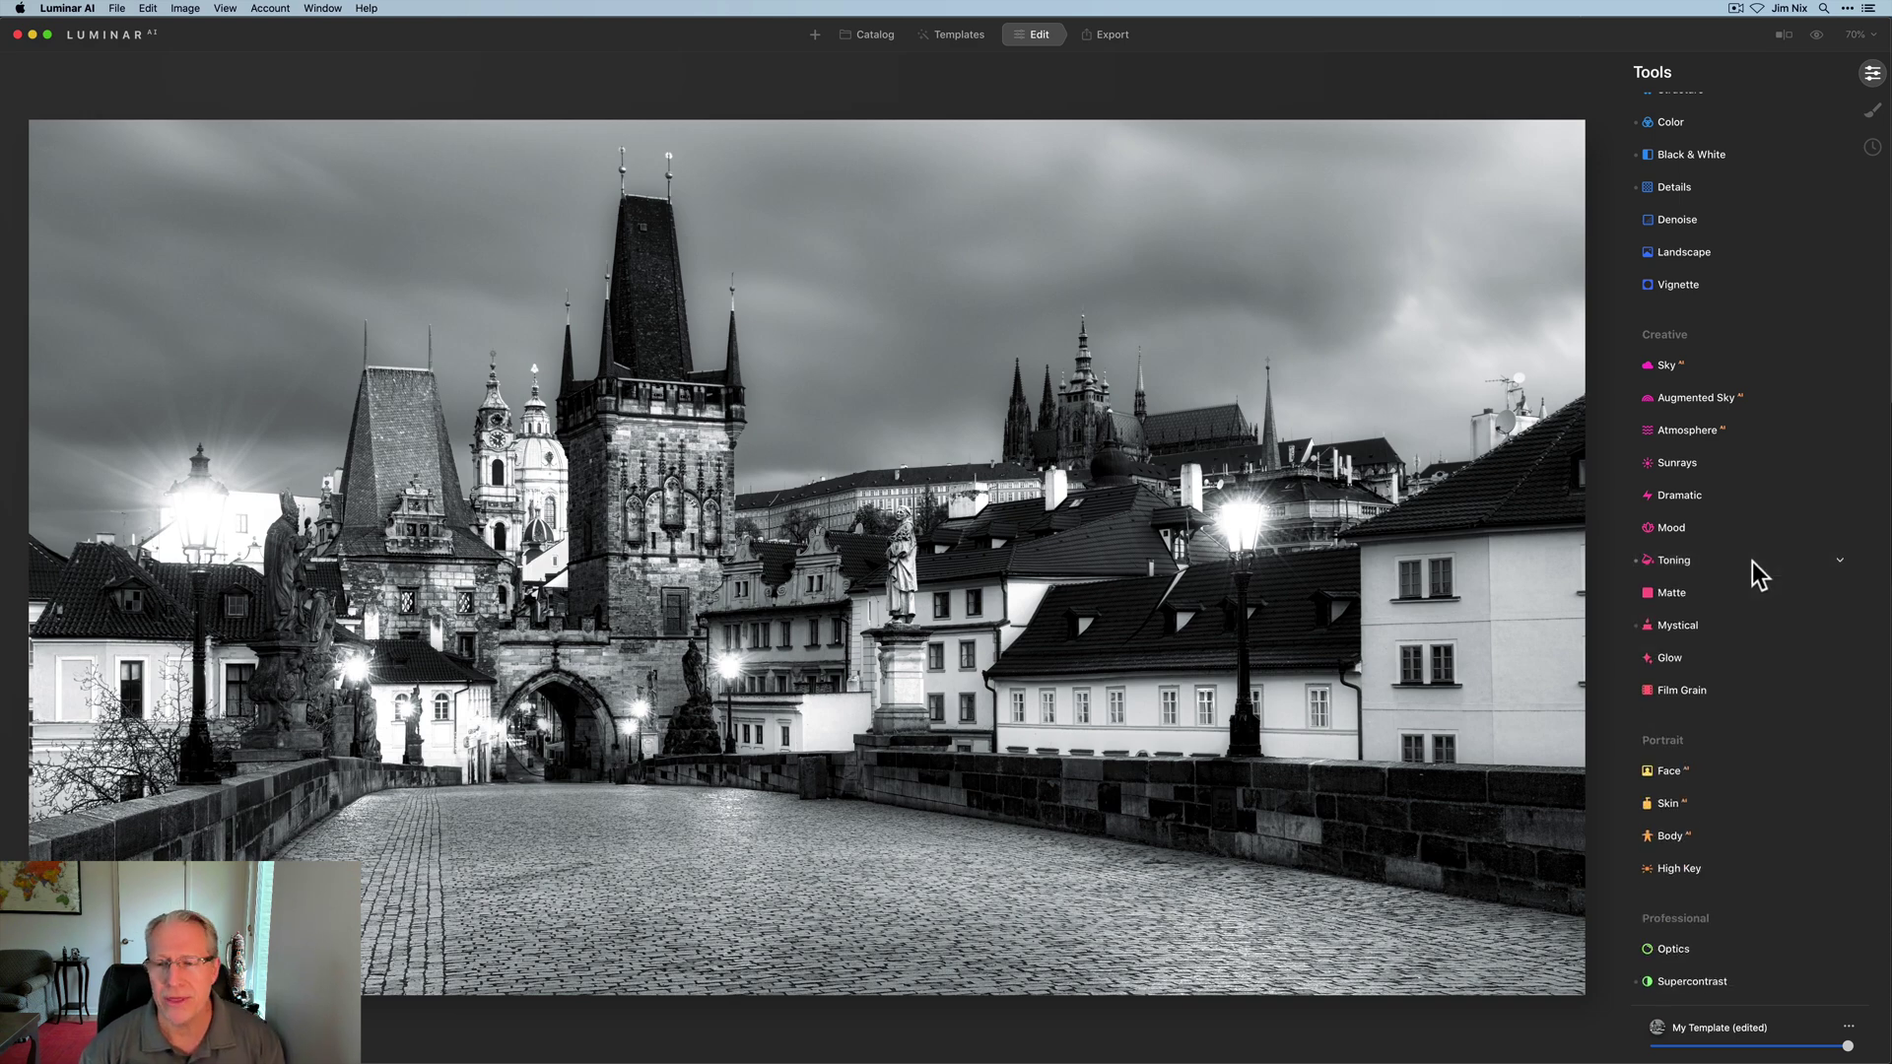
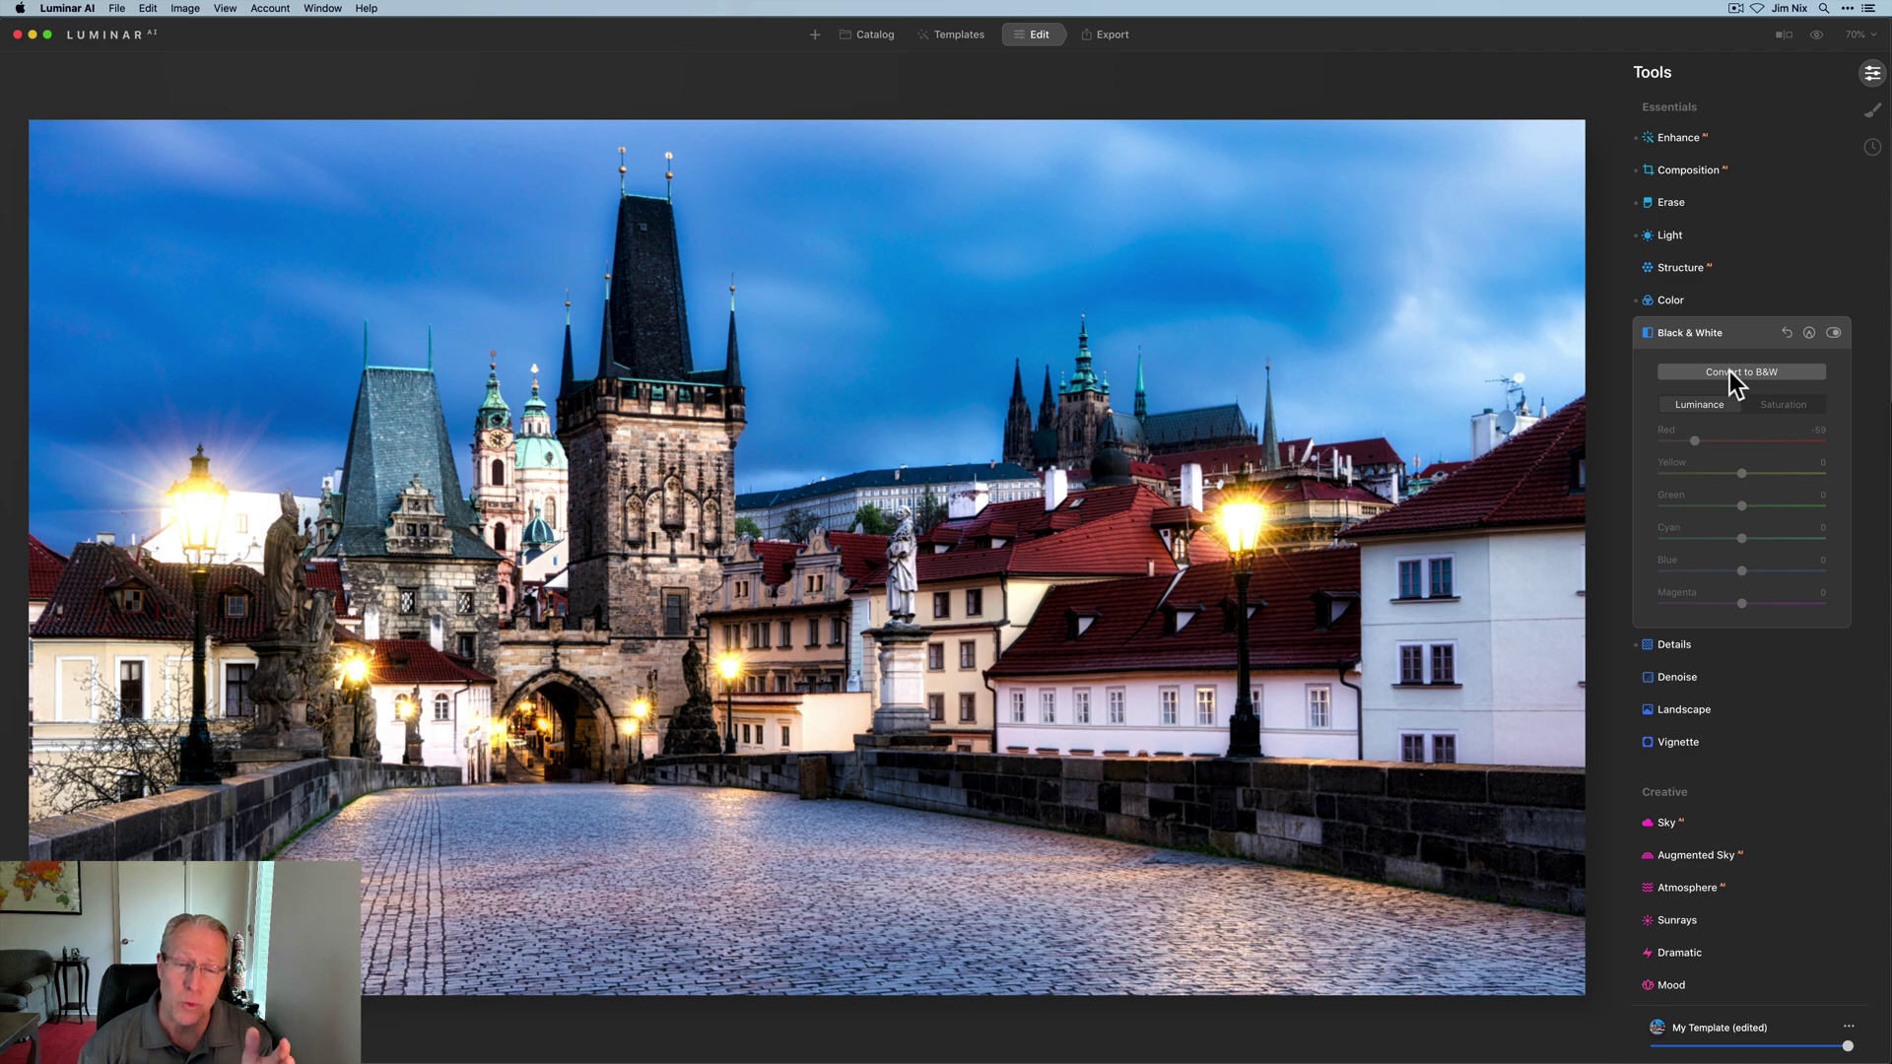
# Turn the black-and-white conversion back on and compare the edited photo with the original in a split before/after view
pyautogui.click(1732, 372)
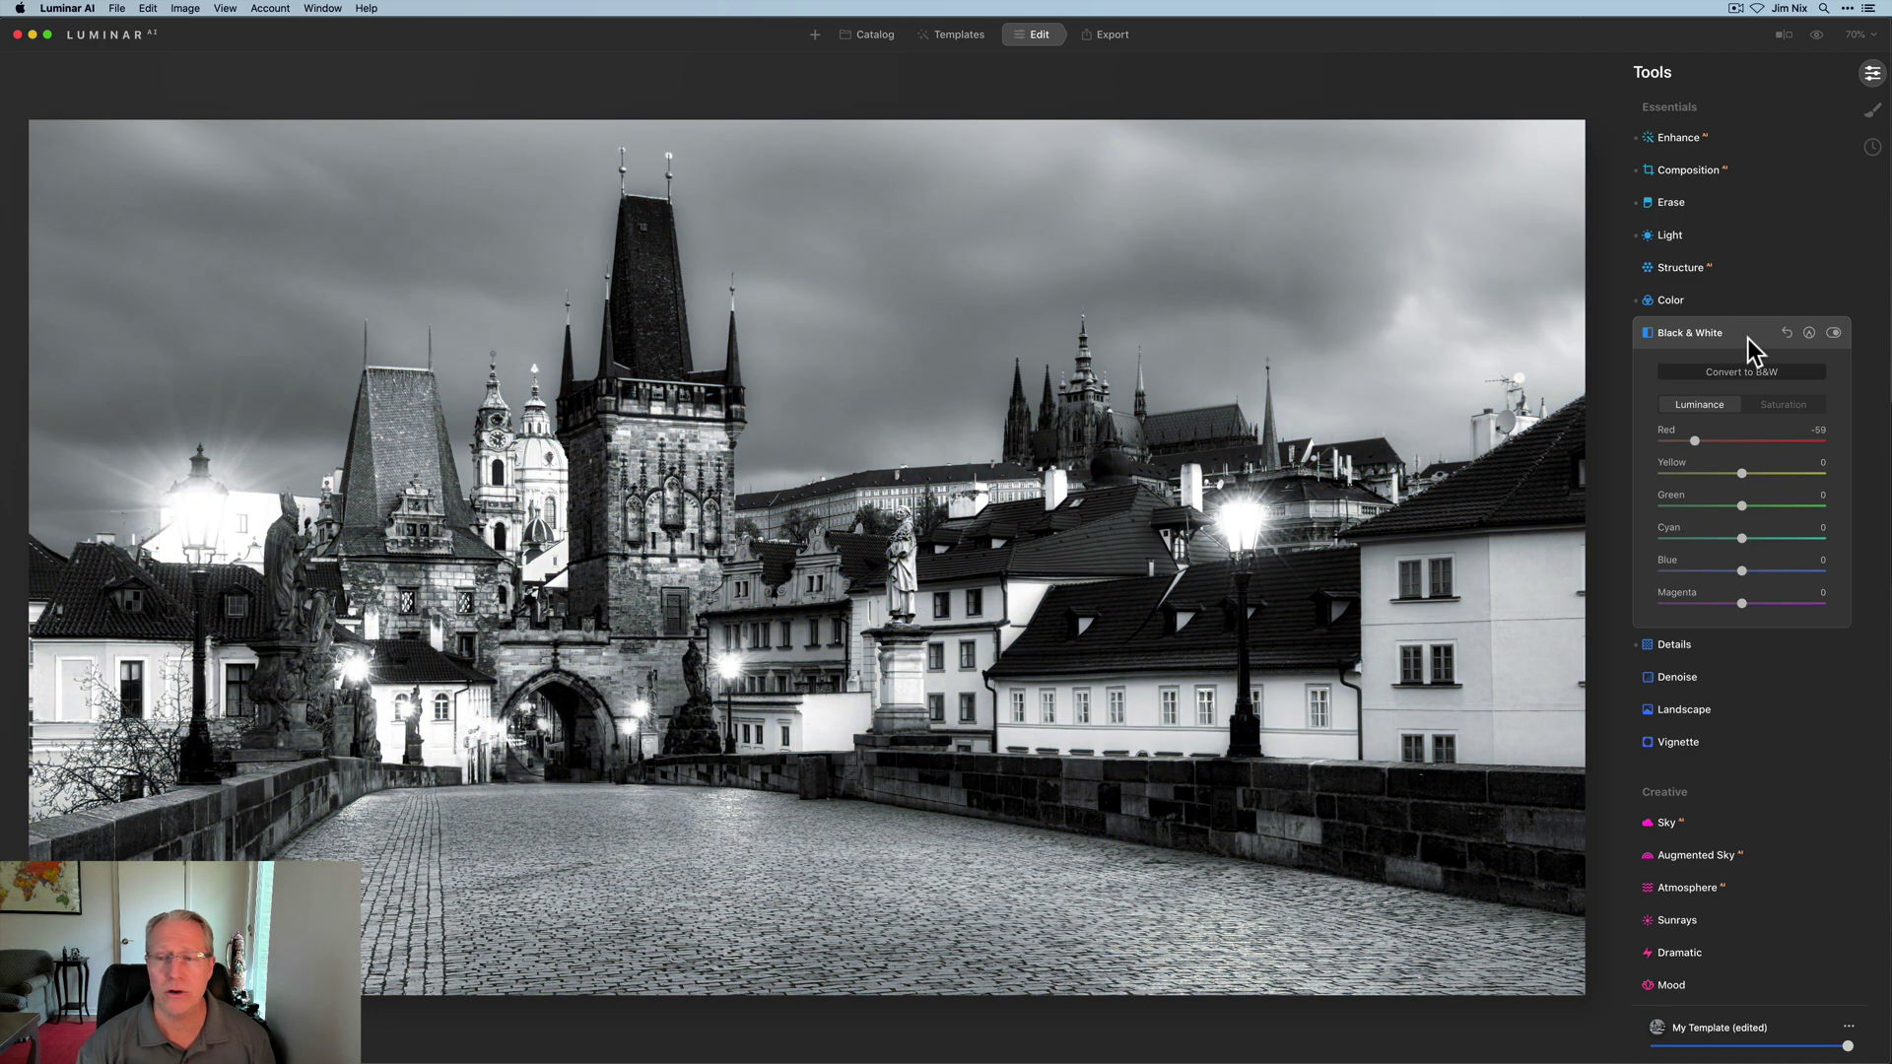
pyautogui.click(1747, 337)
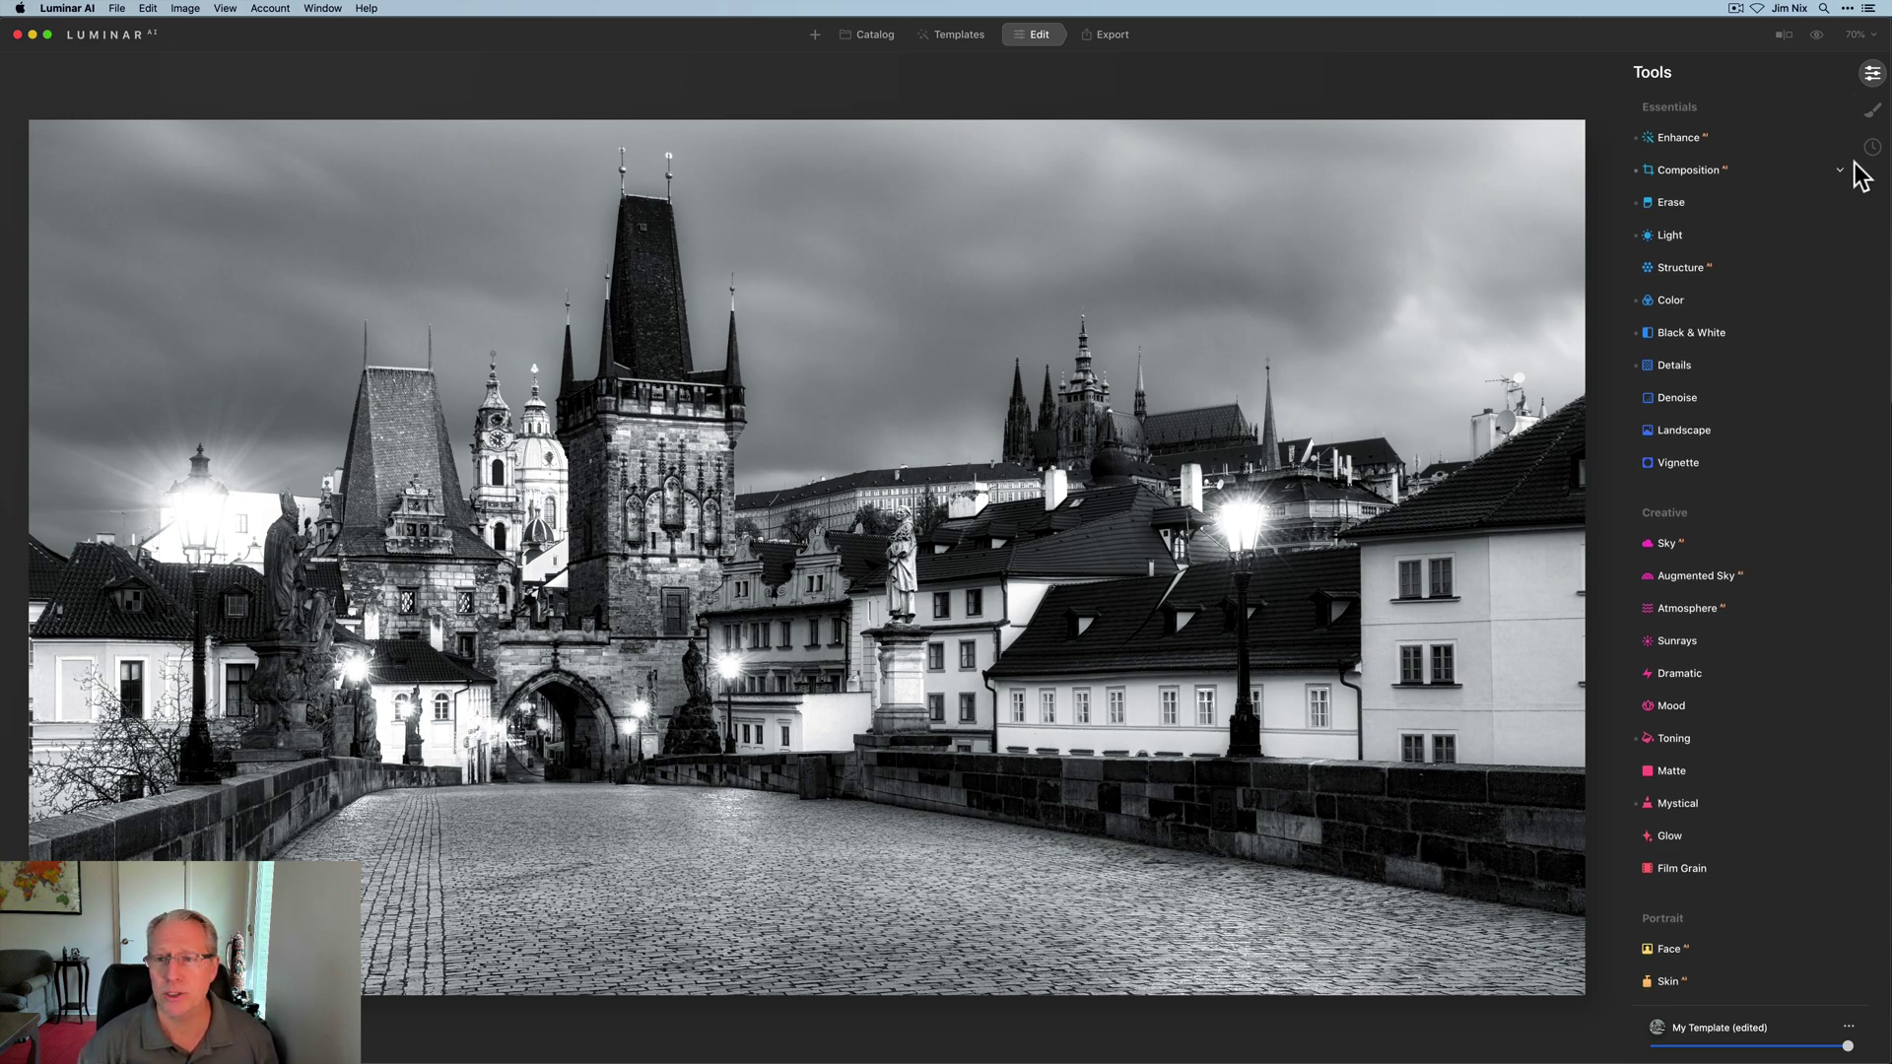
pyautogui.click(1784, 34)
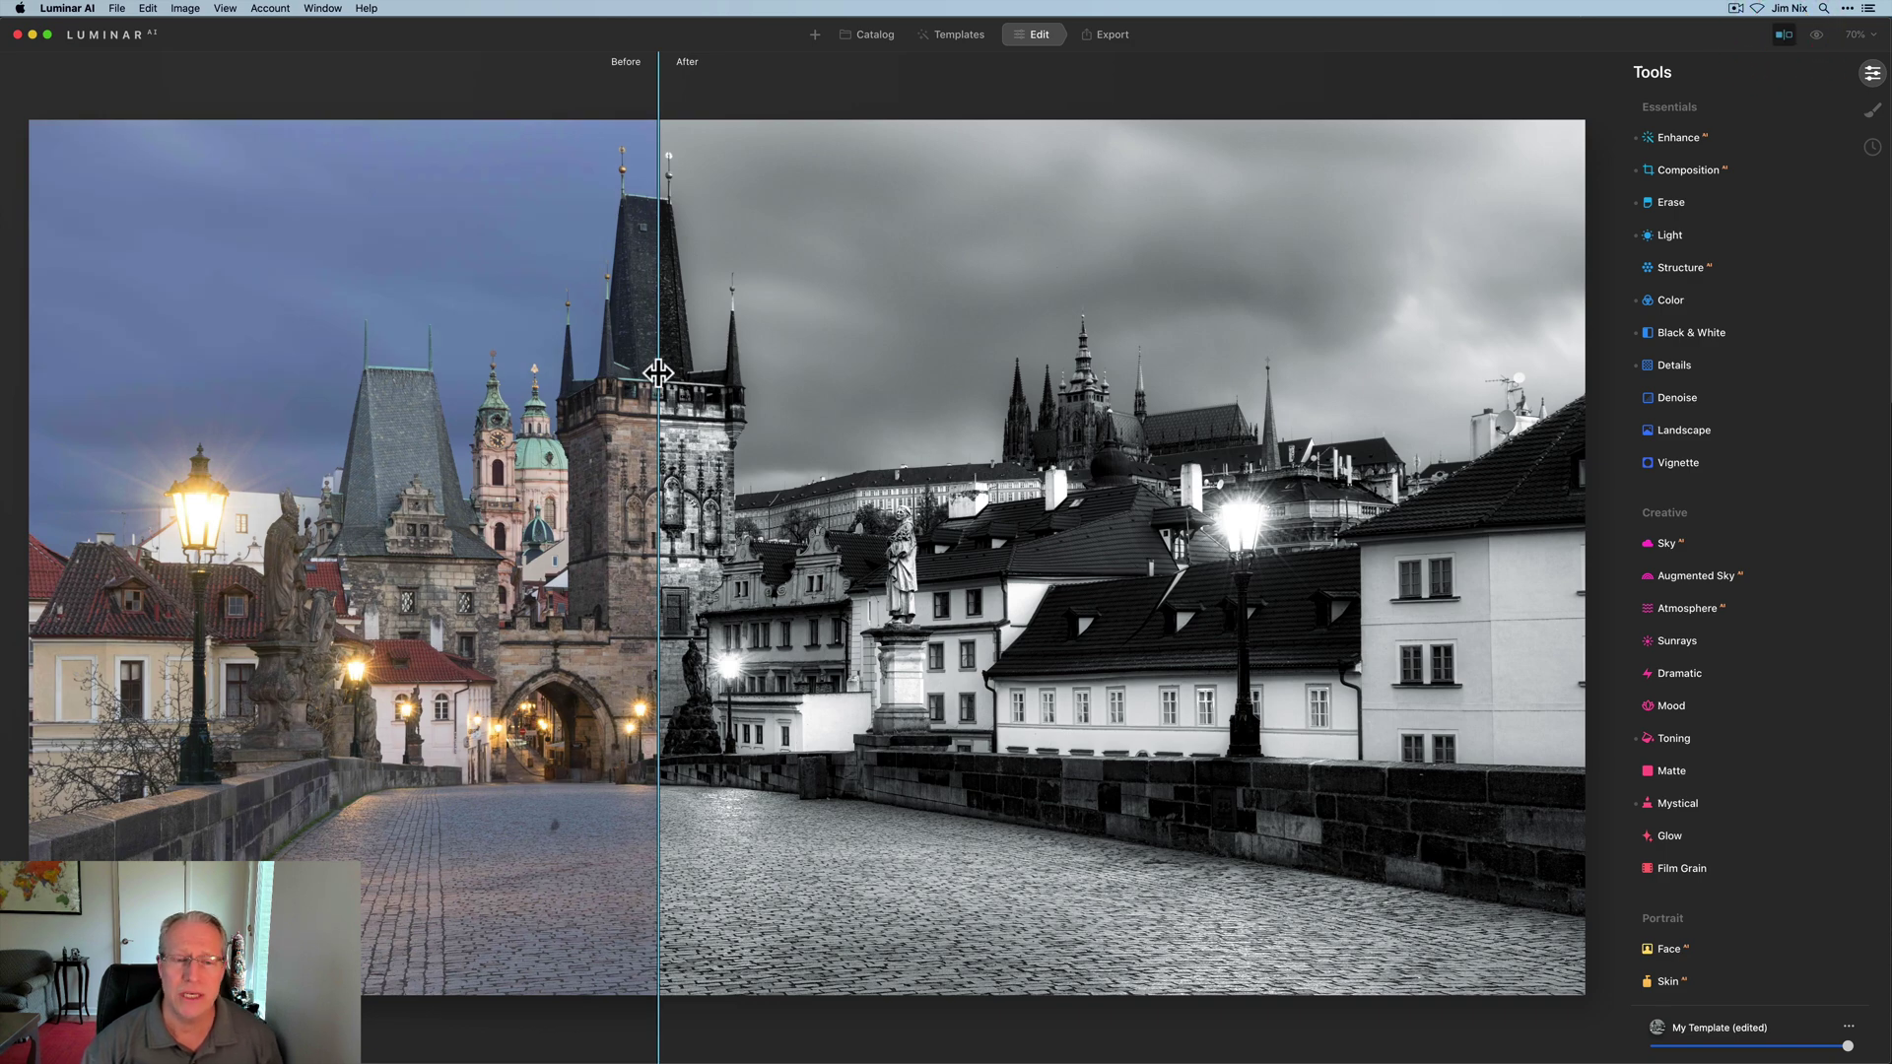
pyautogui.moveTo(659, 375); pyautogui.dragTo(831, 393)
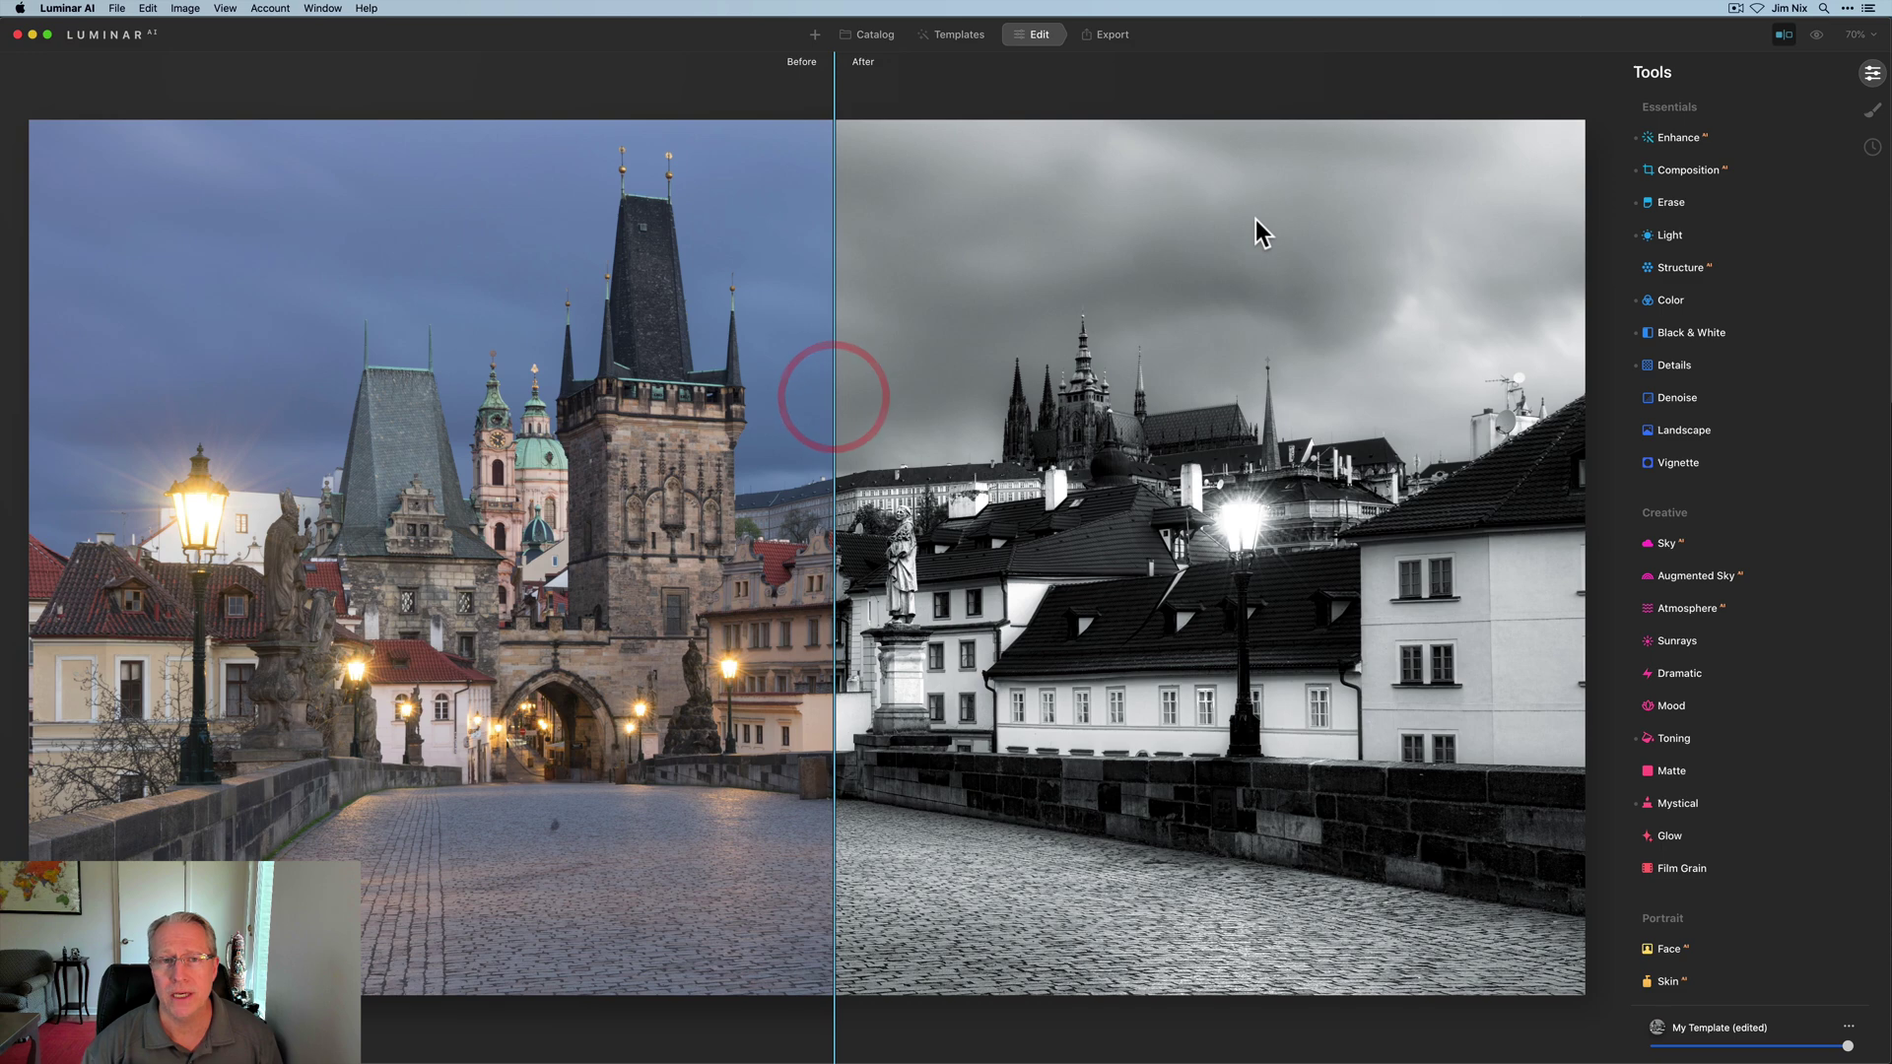
pyautogui.click(1783, 35)
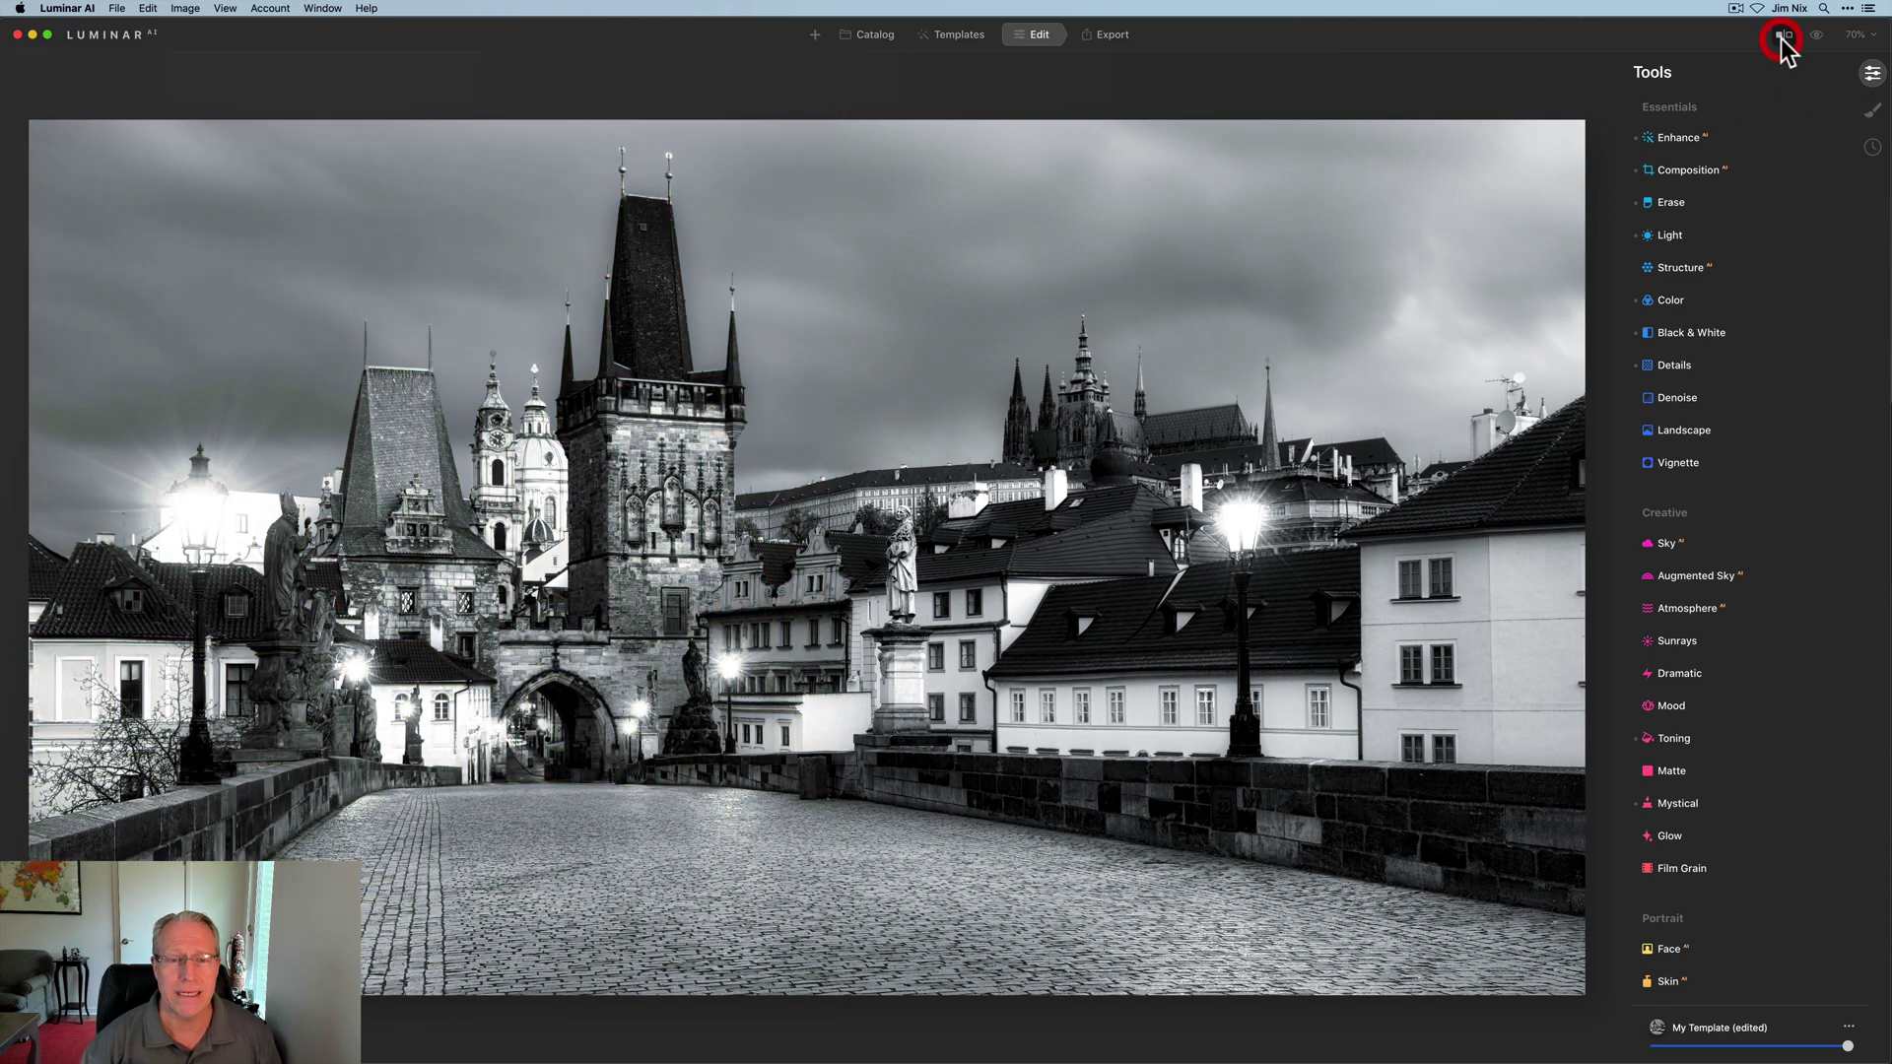